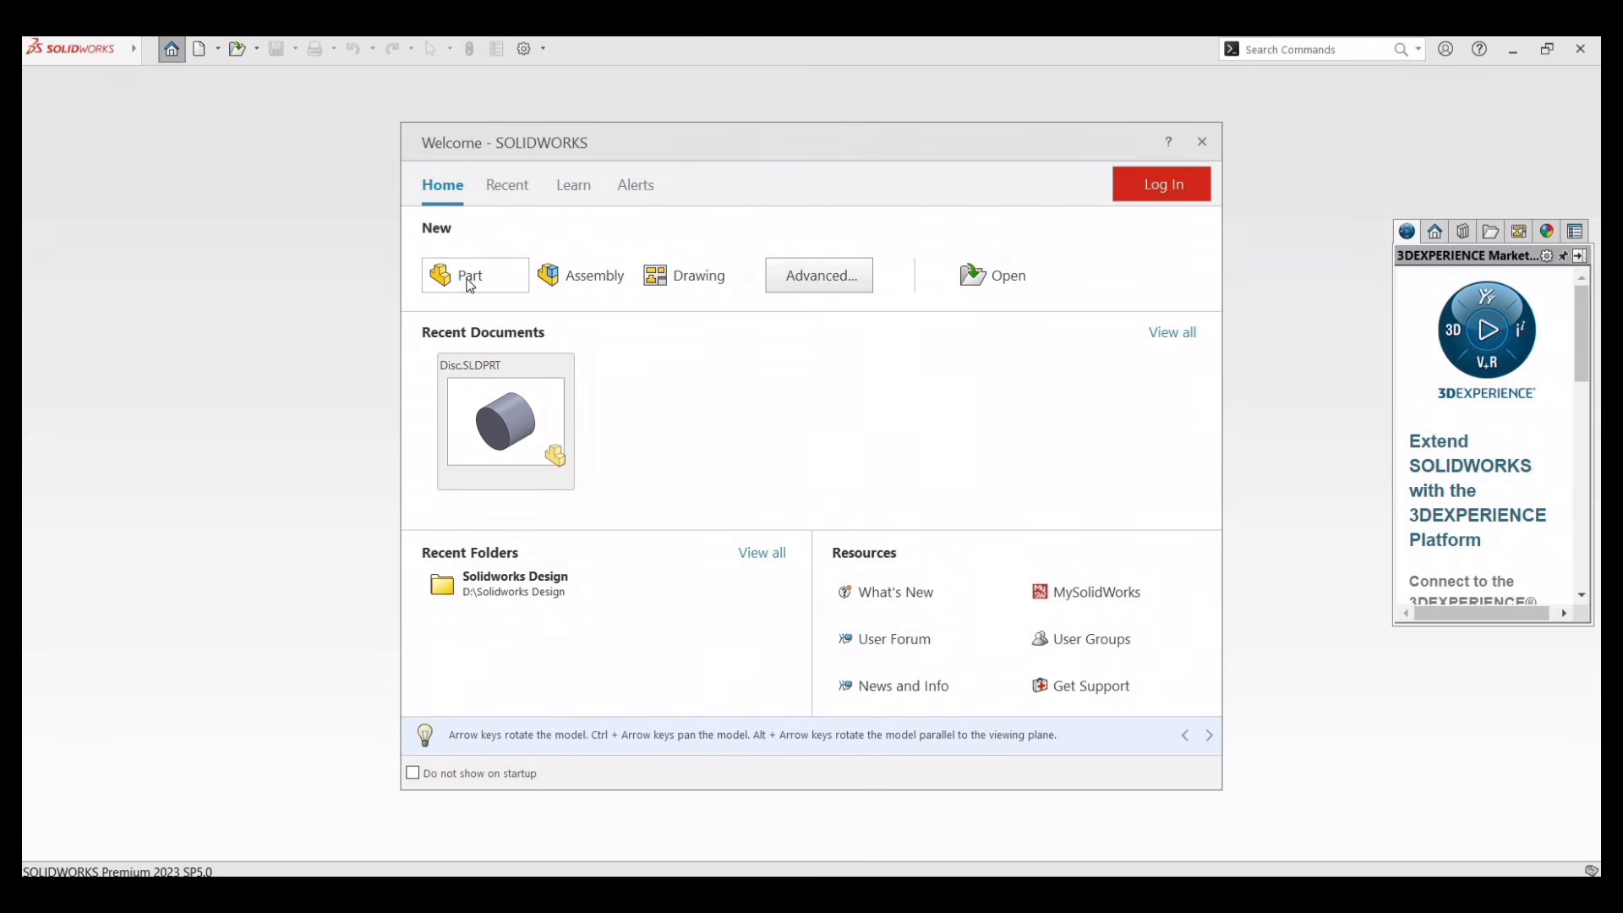
# - Create a new part document with its unit system set to MMGS (millimeter, gram, second)
pyautogui.click(471, 277)
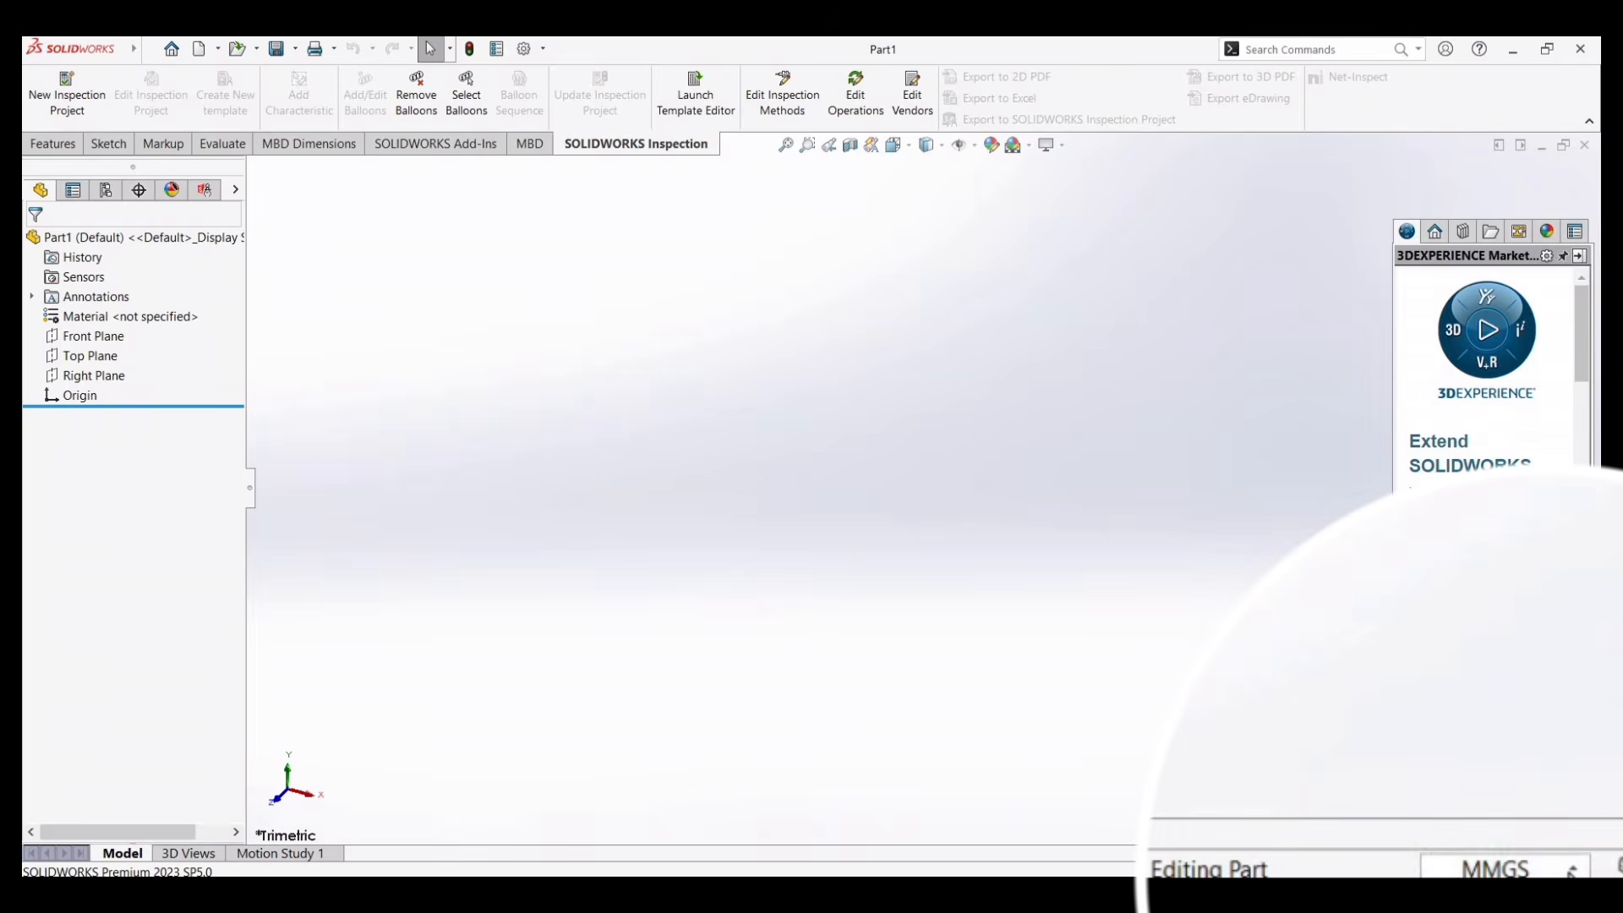
pyautogui.click(1560, 871)
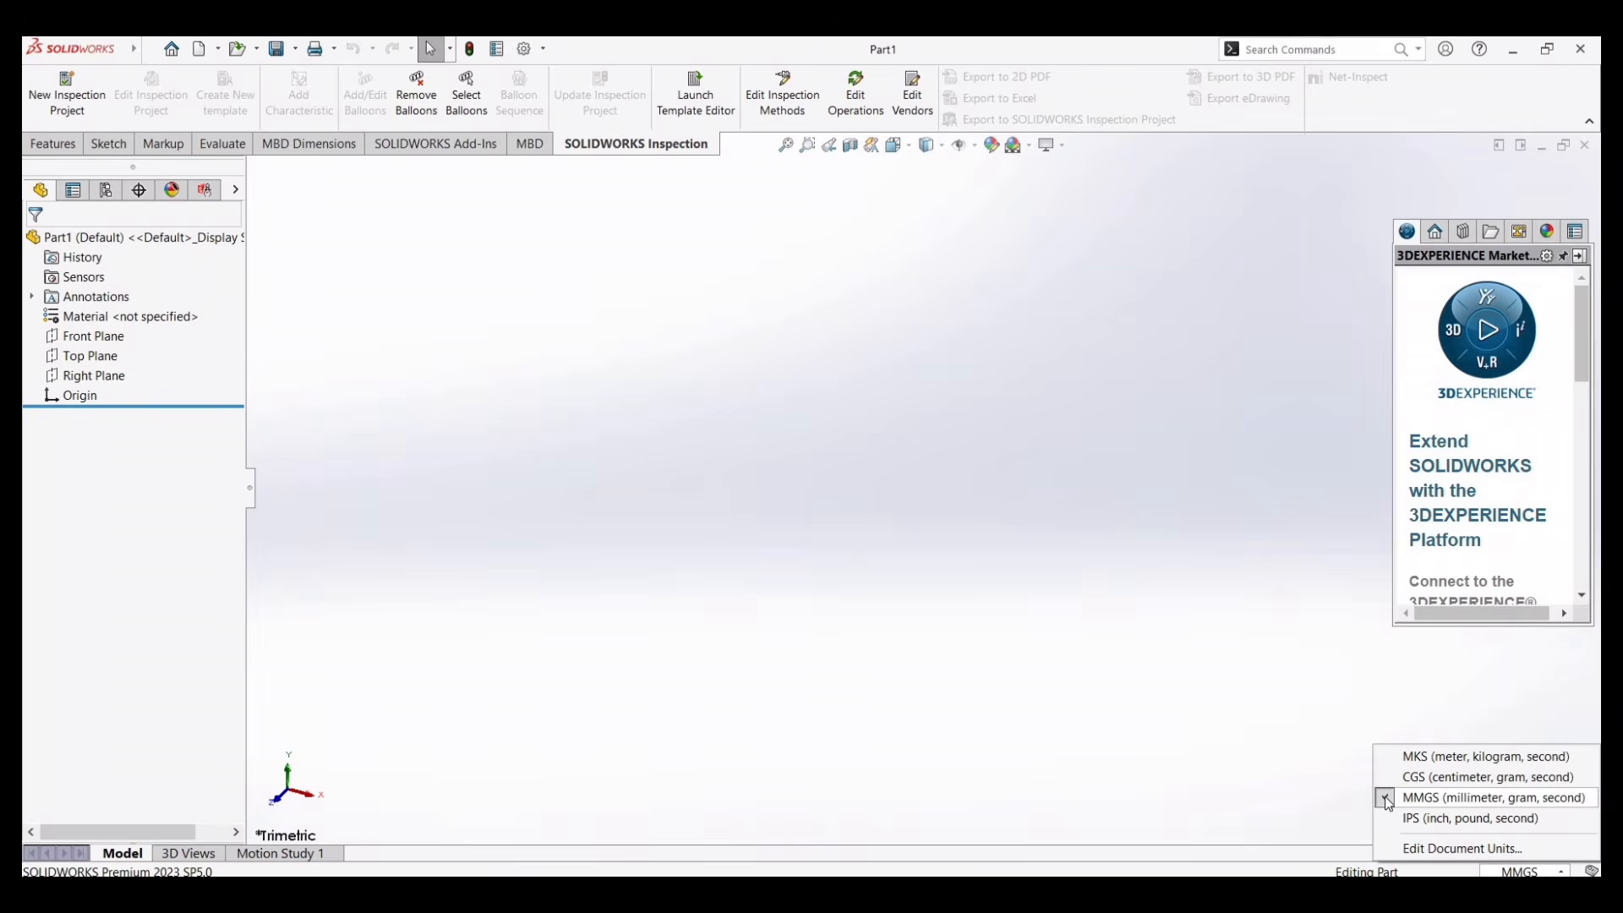
pyautogui.click(1389, 802)
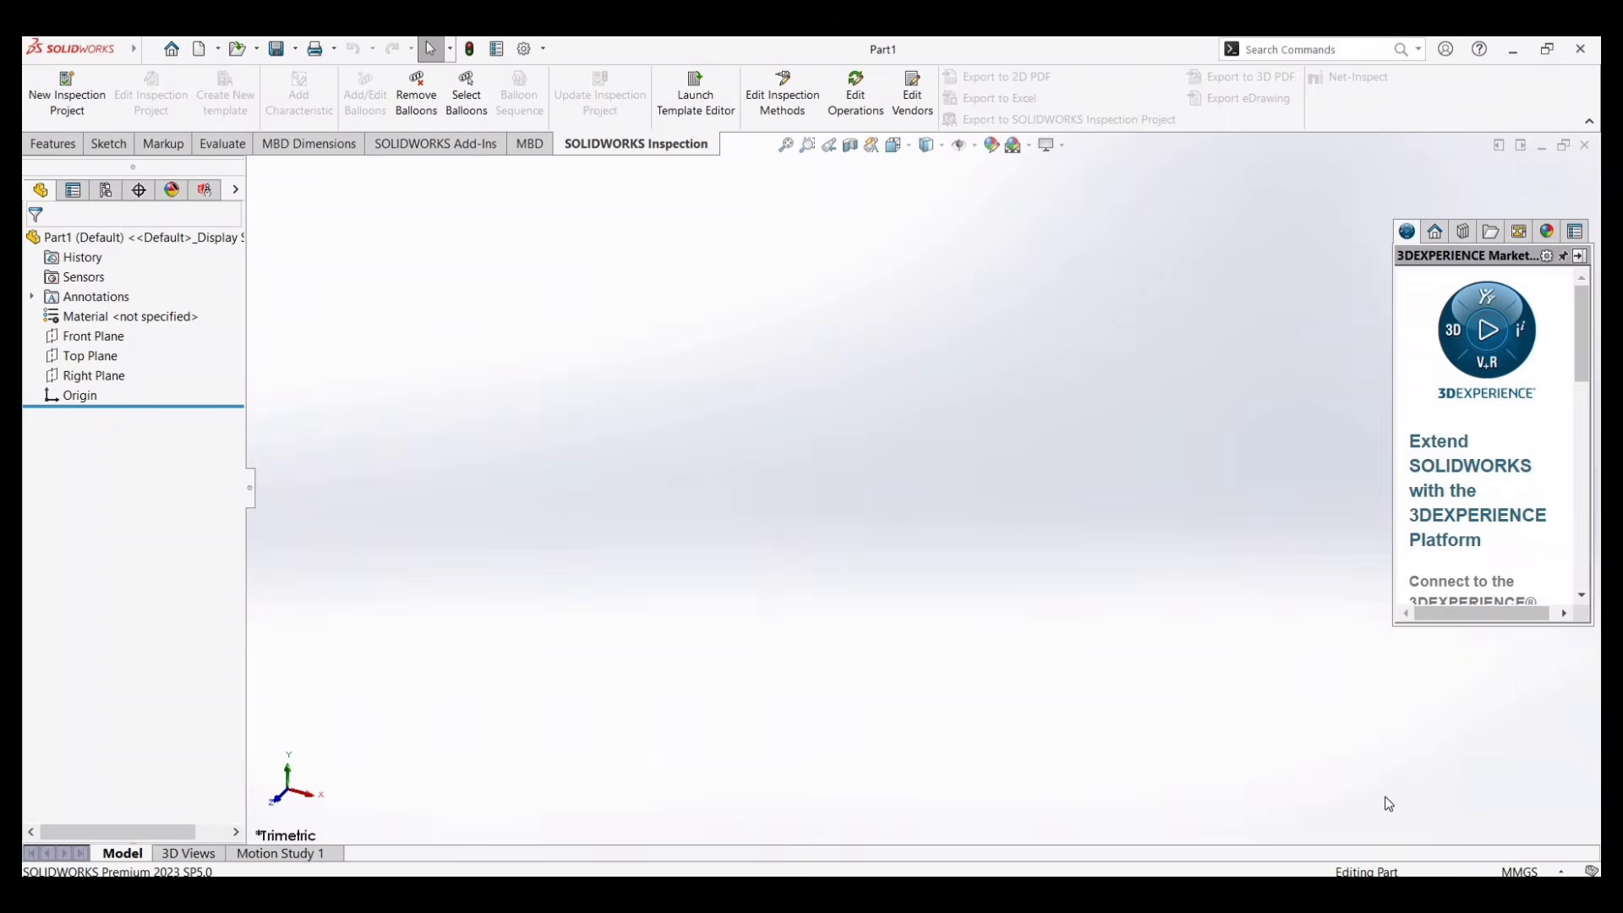
# - Examine the Front, Top and Right planes of the part one after another
pyautogui.click(100, 343)
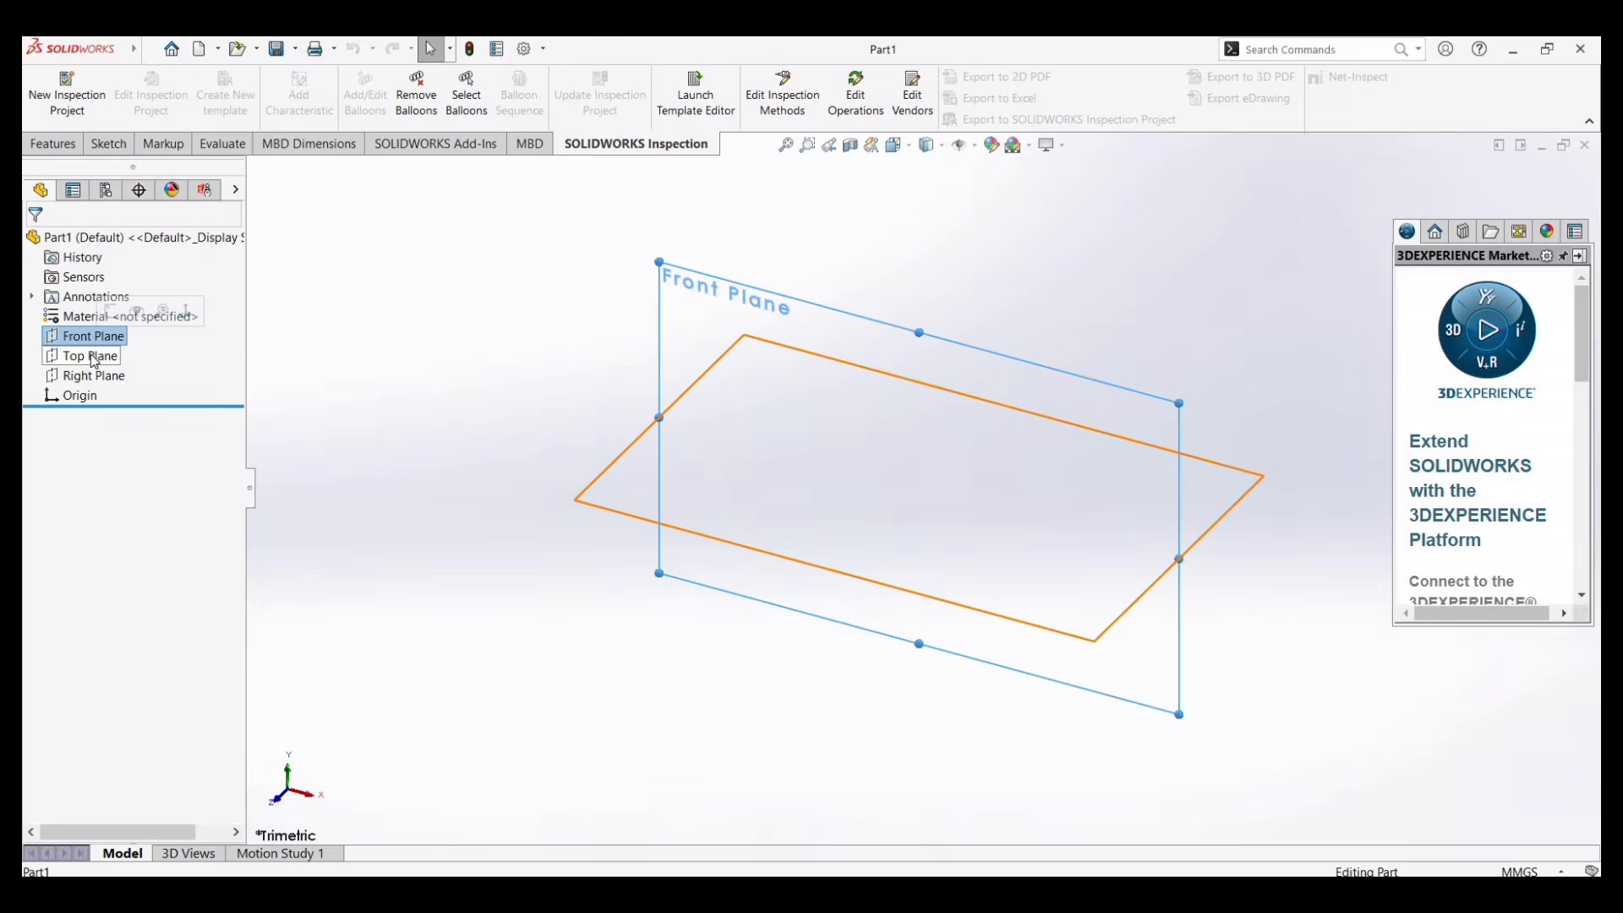
pyautogui.click(92, 355)
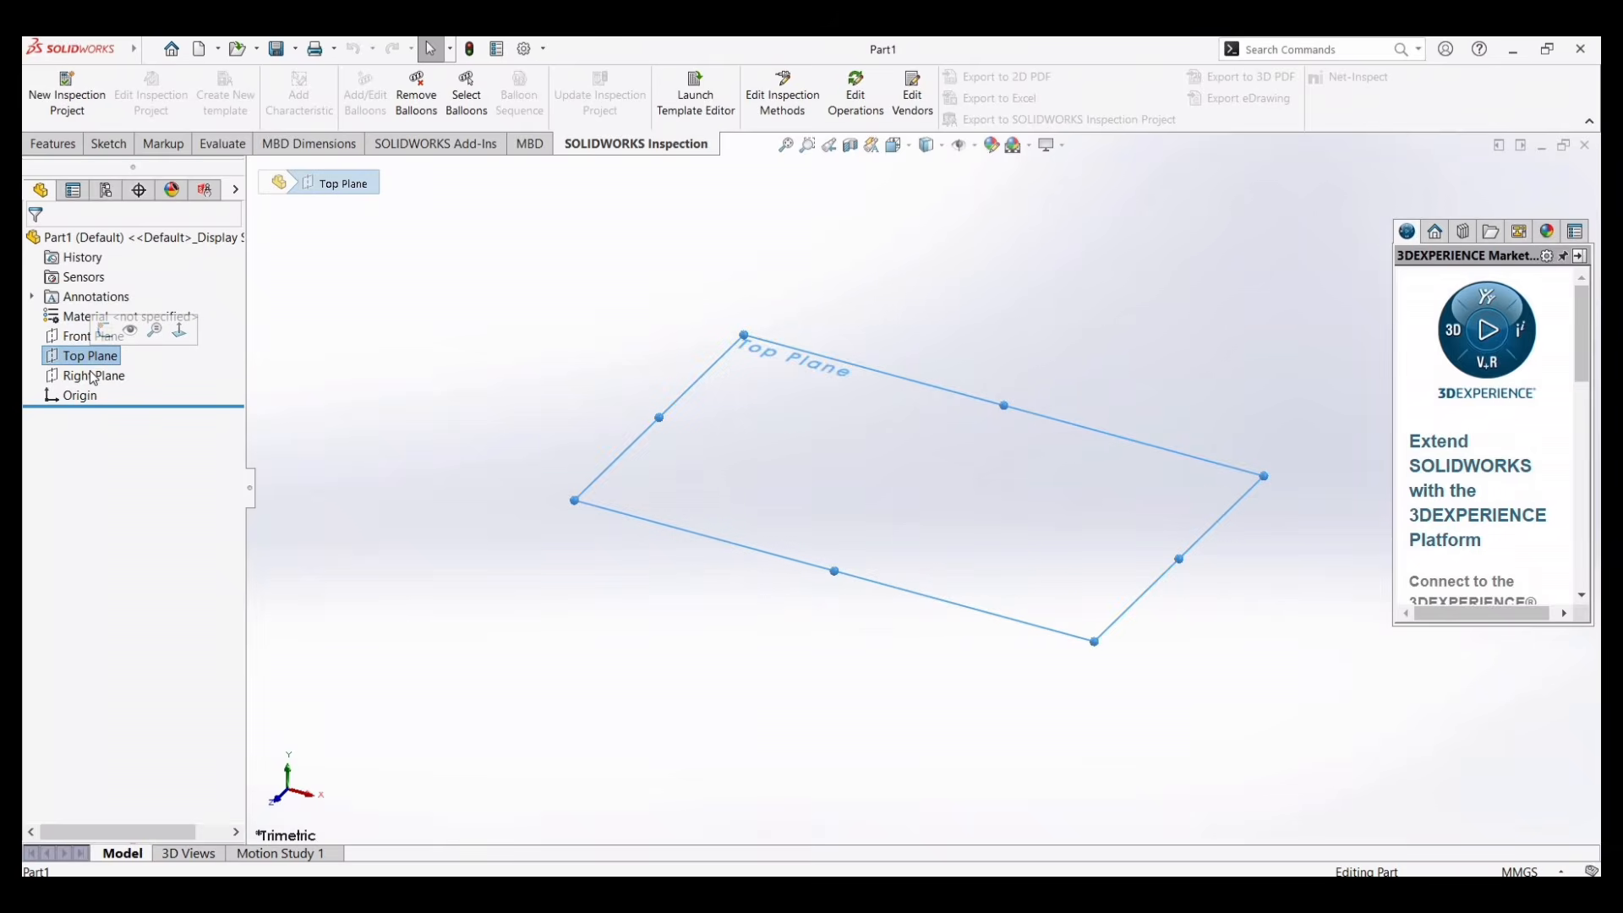
pyautogui.click(93, 376)
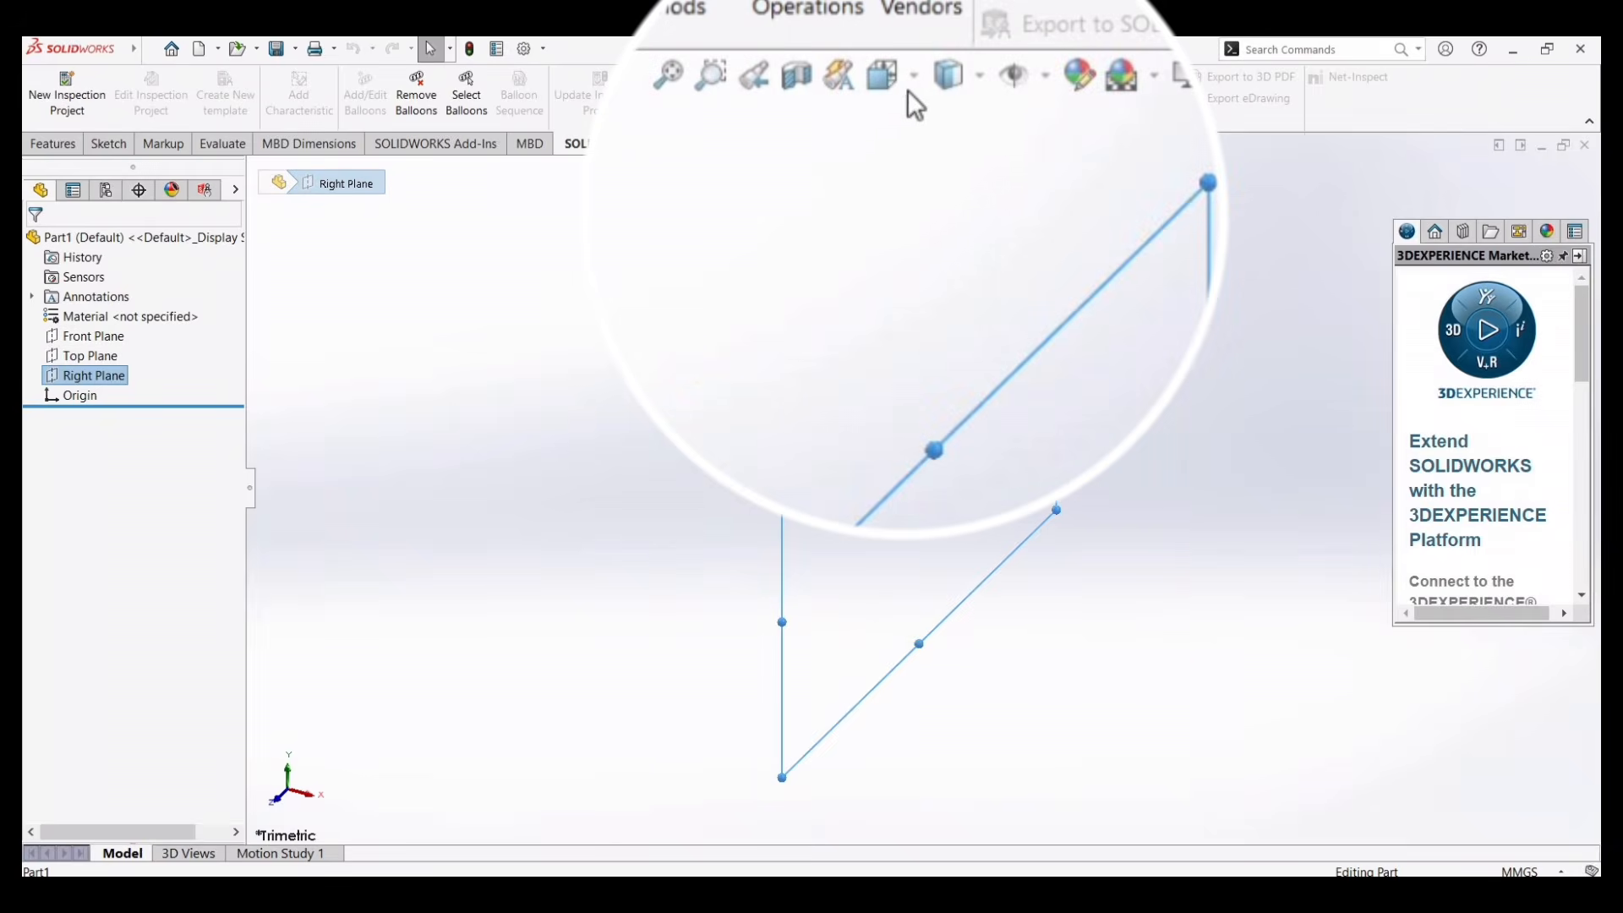
# - Show the part in the Front, Left and again the Front view orientation, and select the Front Plane
pyautogui.click(915, 79)
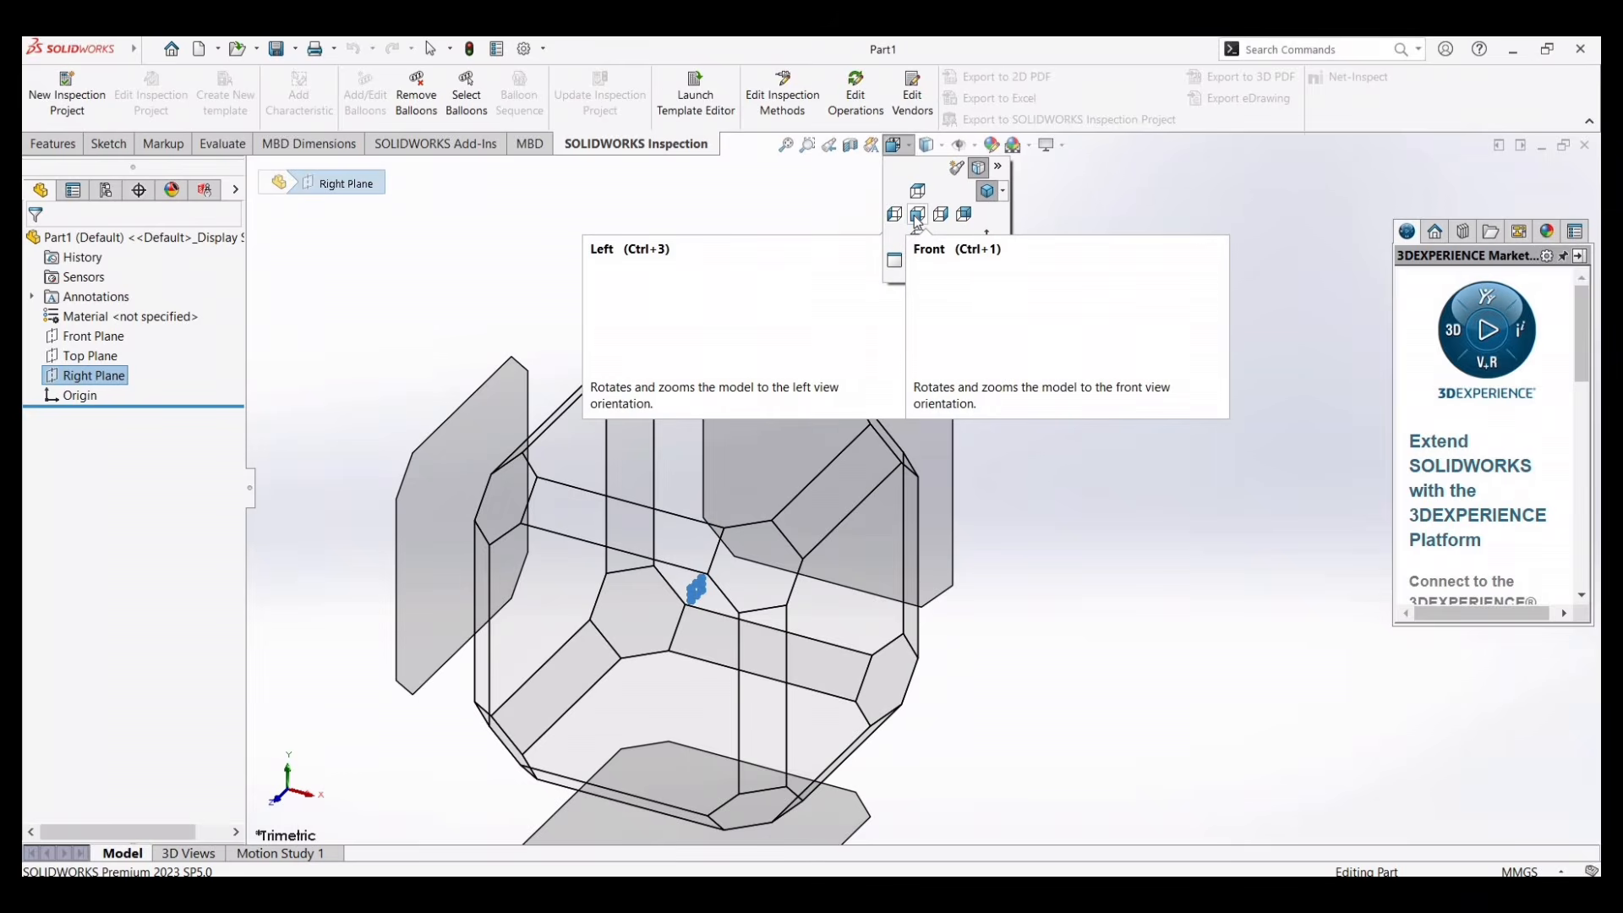
pyautogui.click(918, 216)
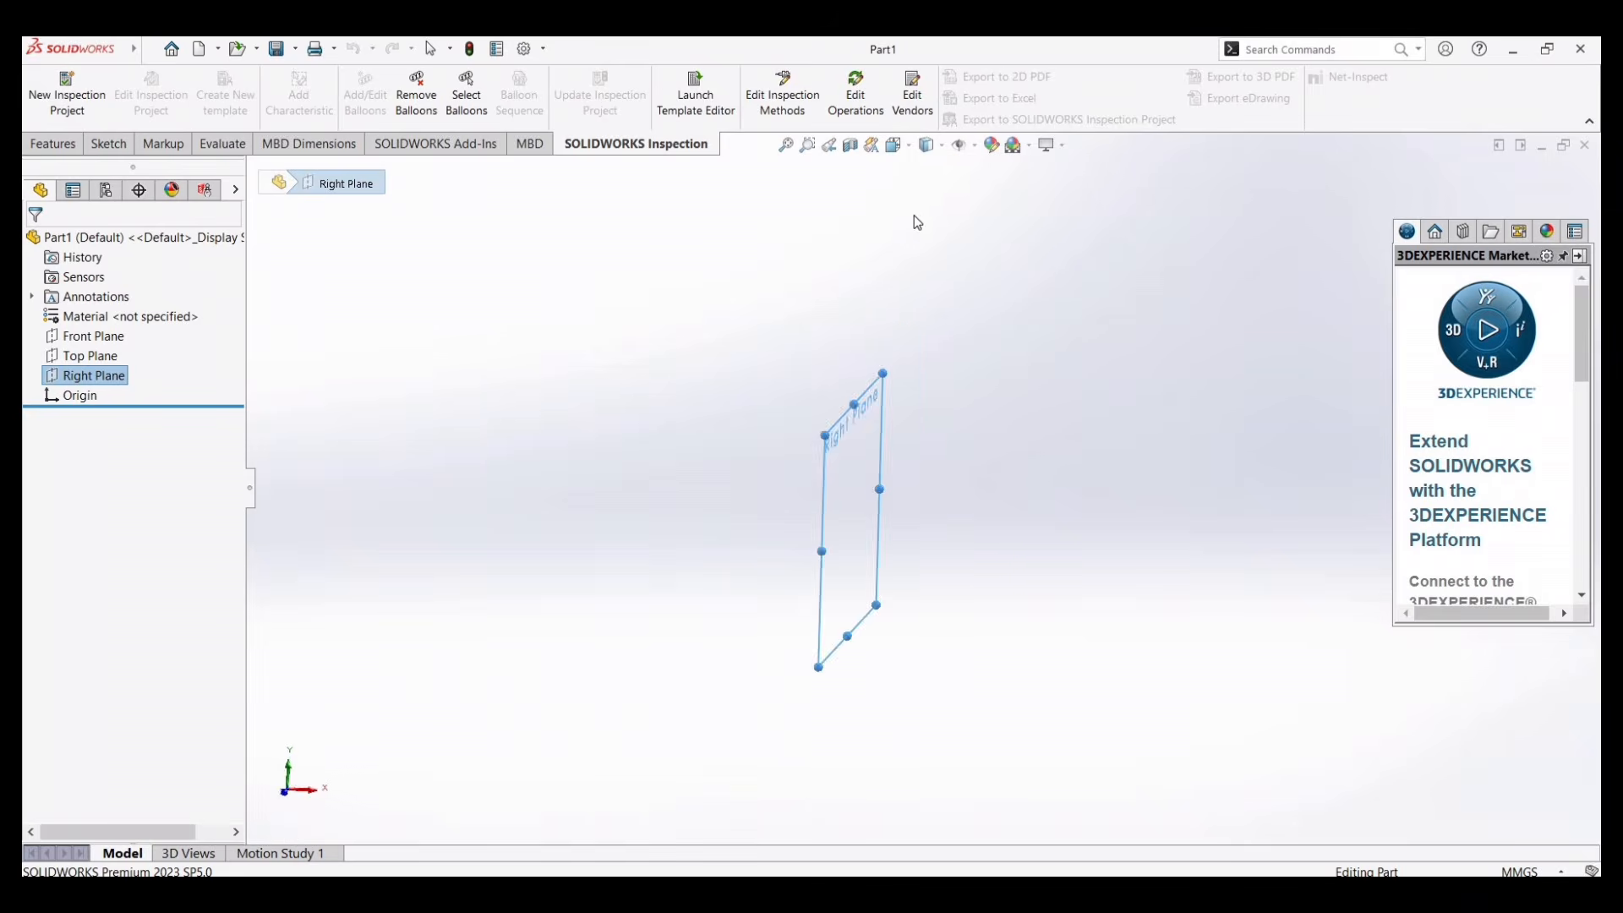
pyautogui.click(907, 156)
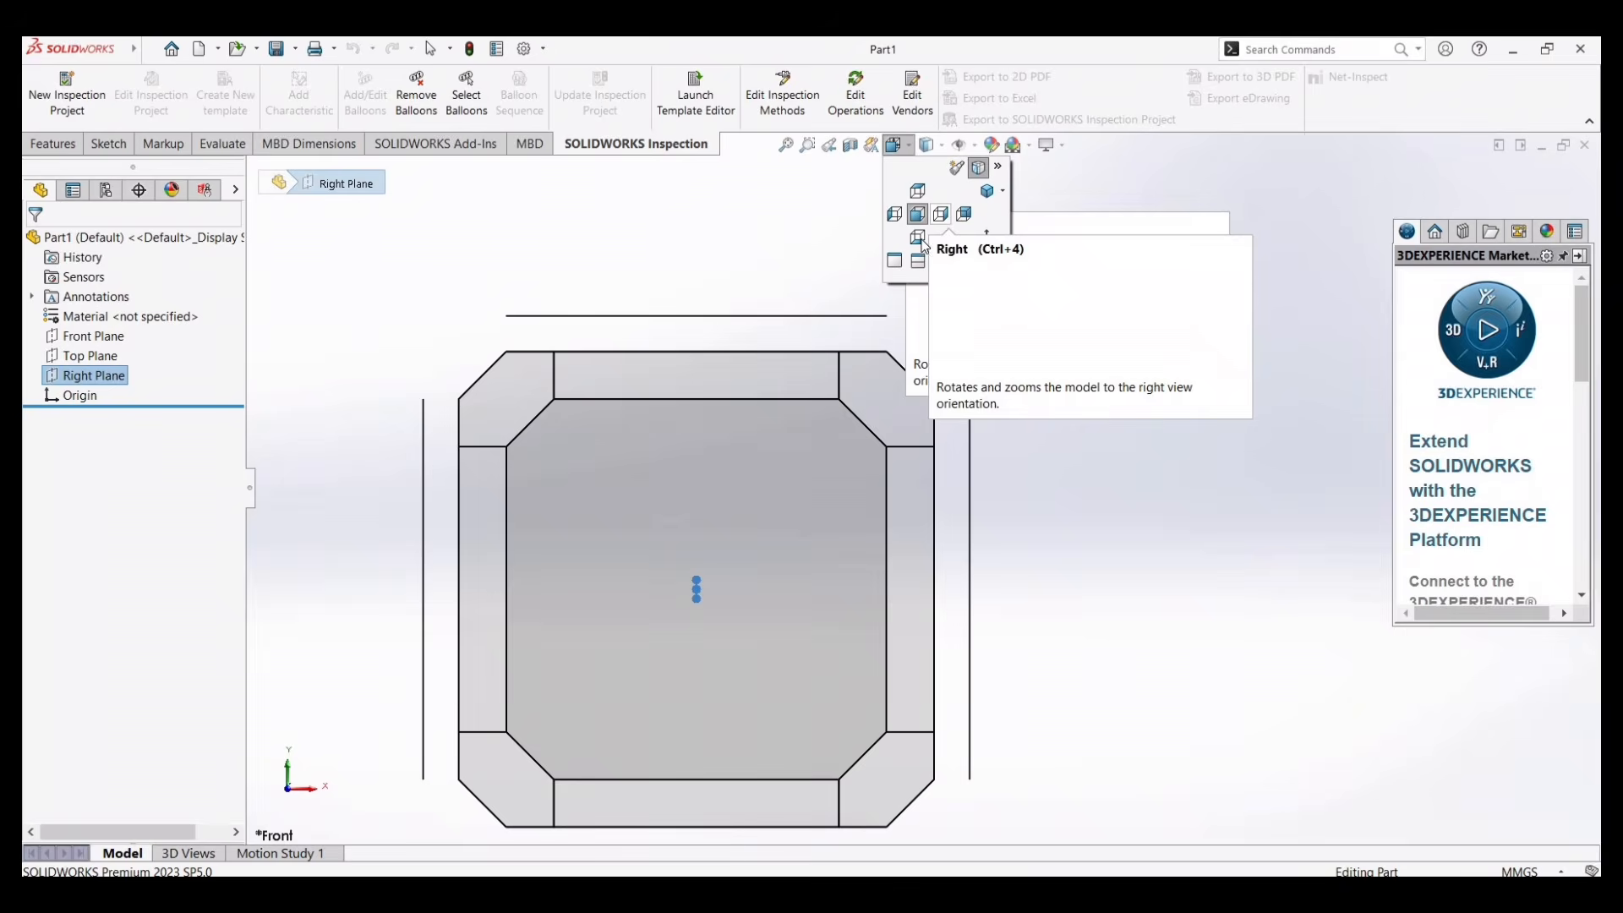
pyautogui.click(896, 215)
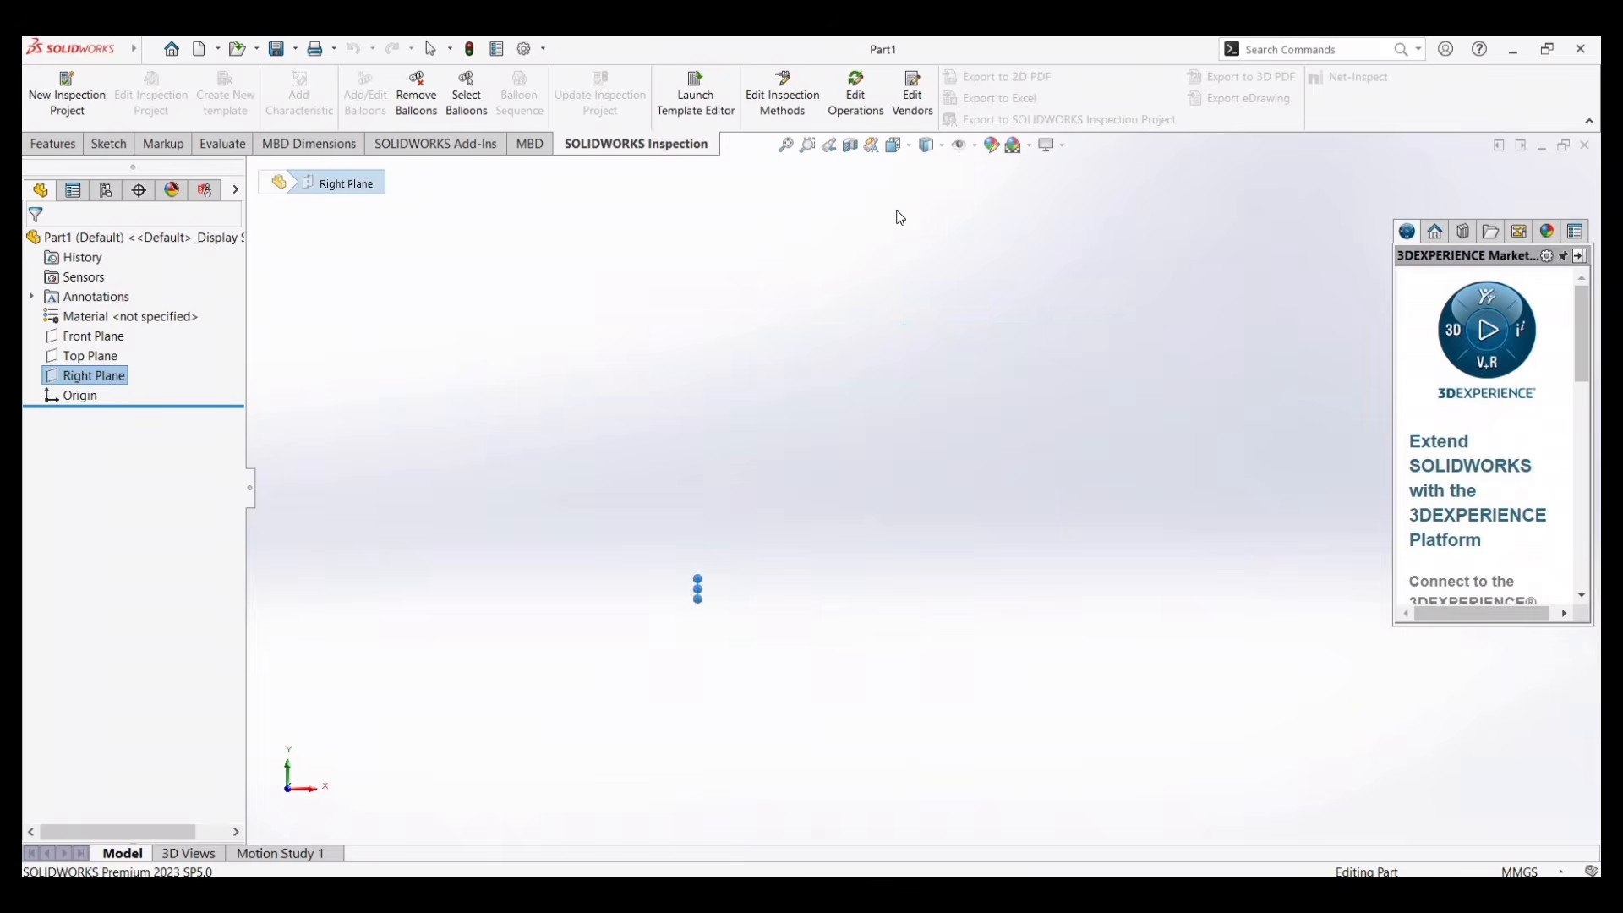
pyautogui.click(898, 145)
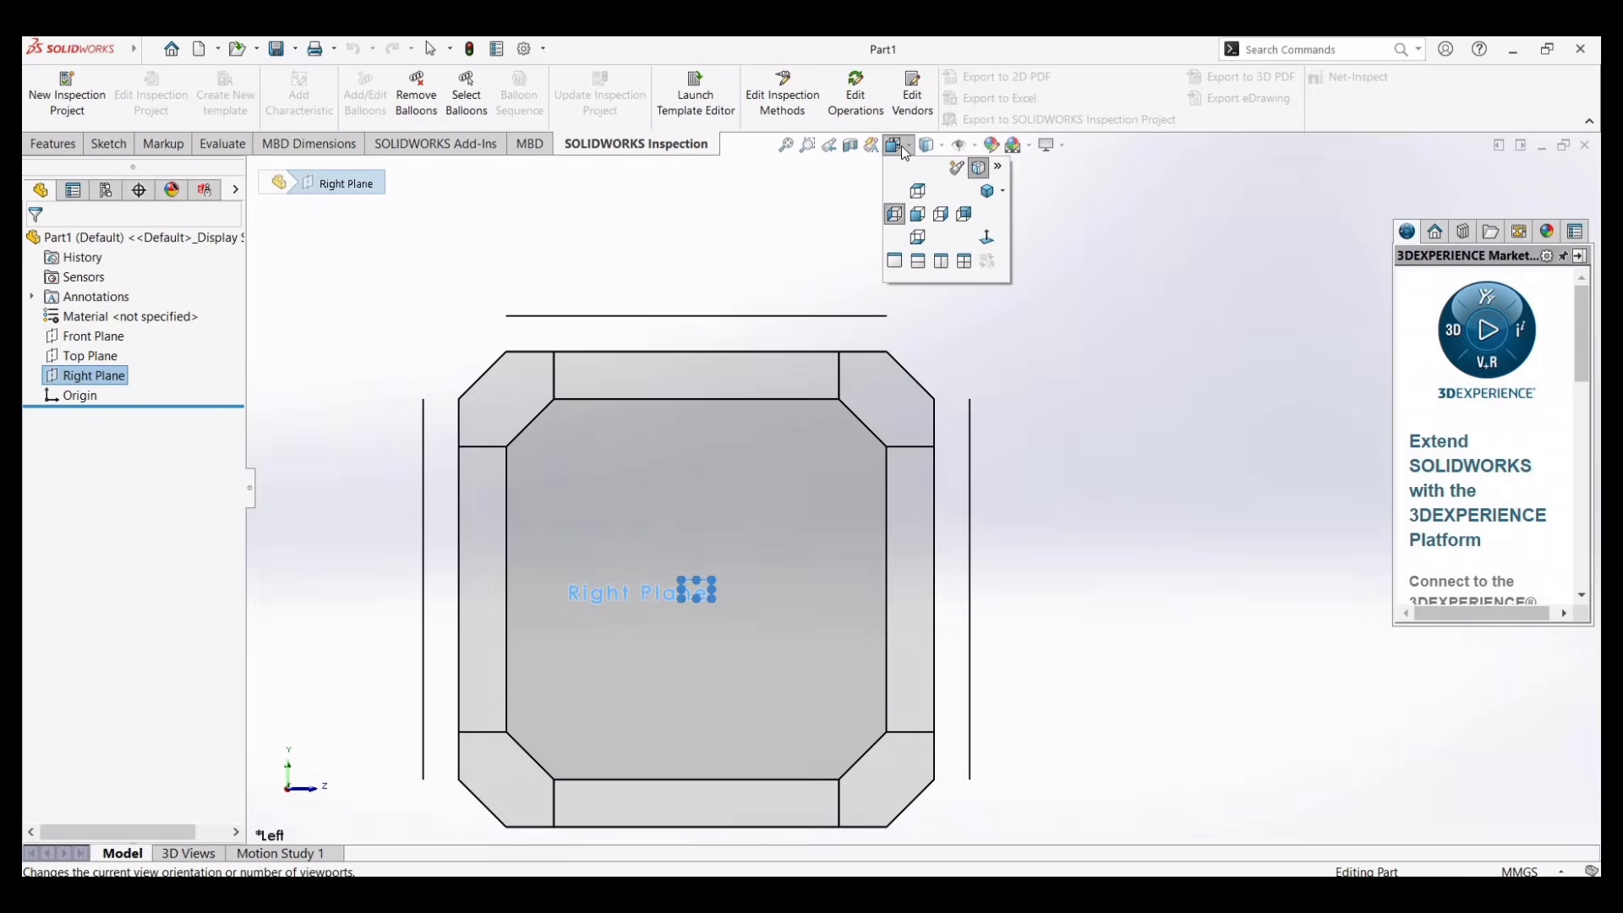
pyautogui.click(919, 216)
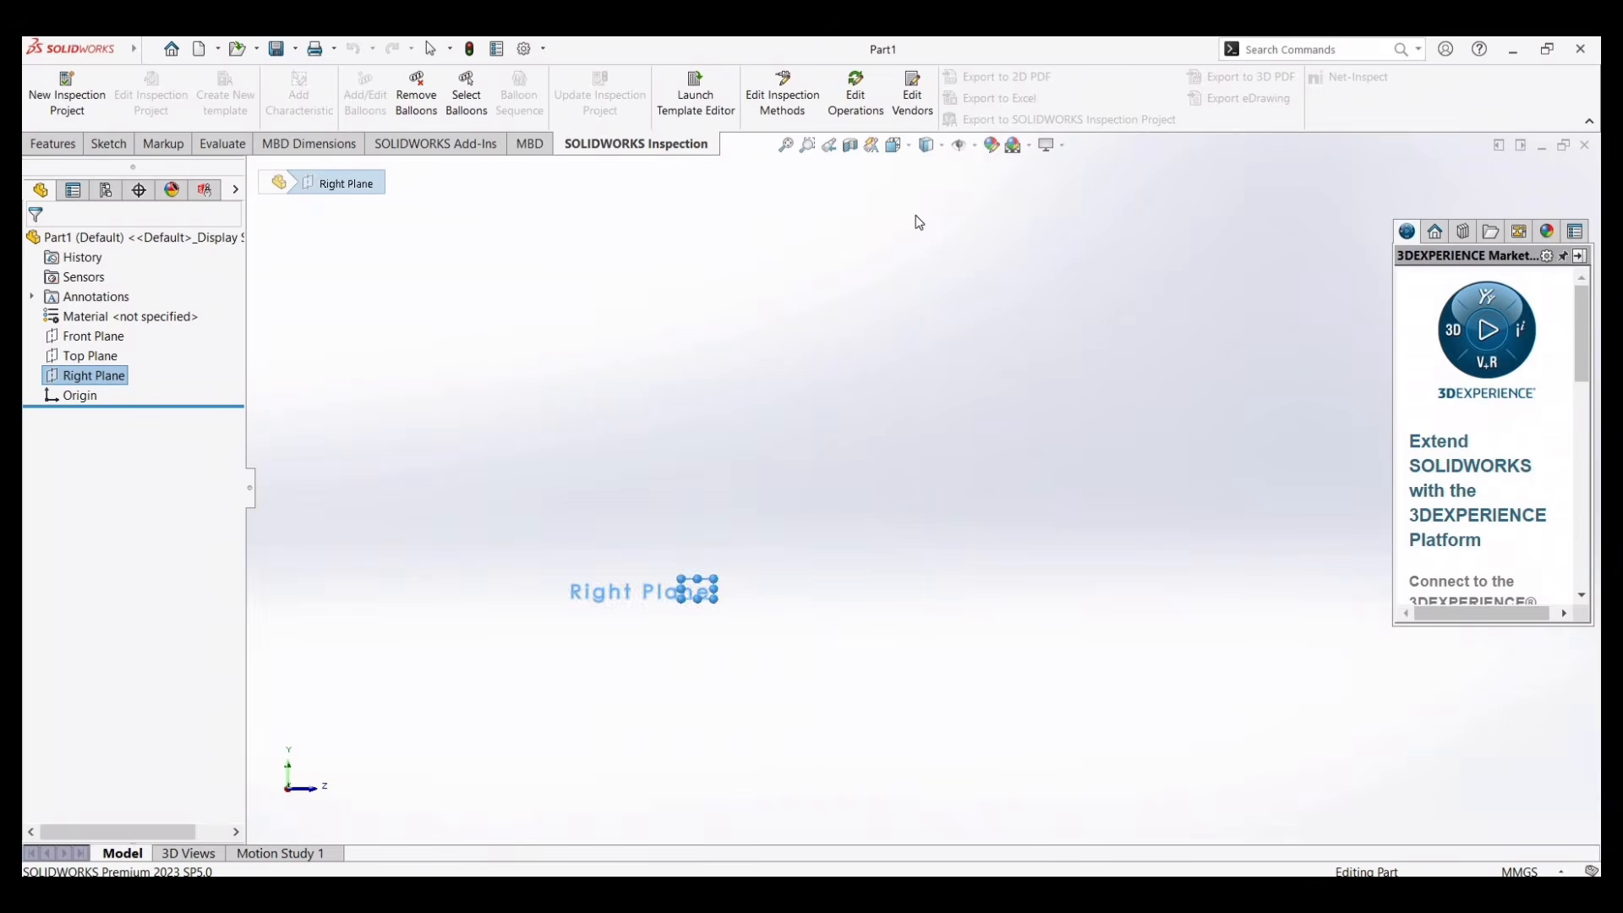
pyautogui.click(104, 342)
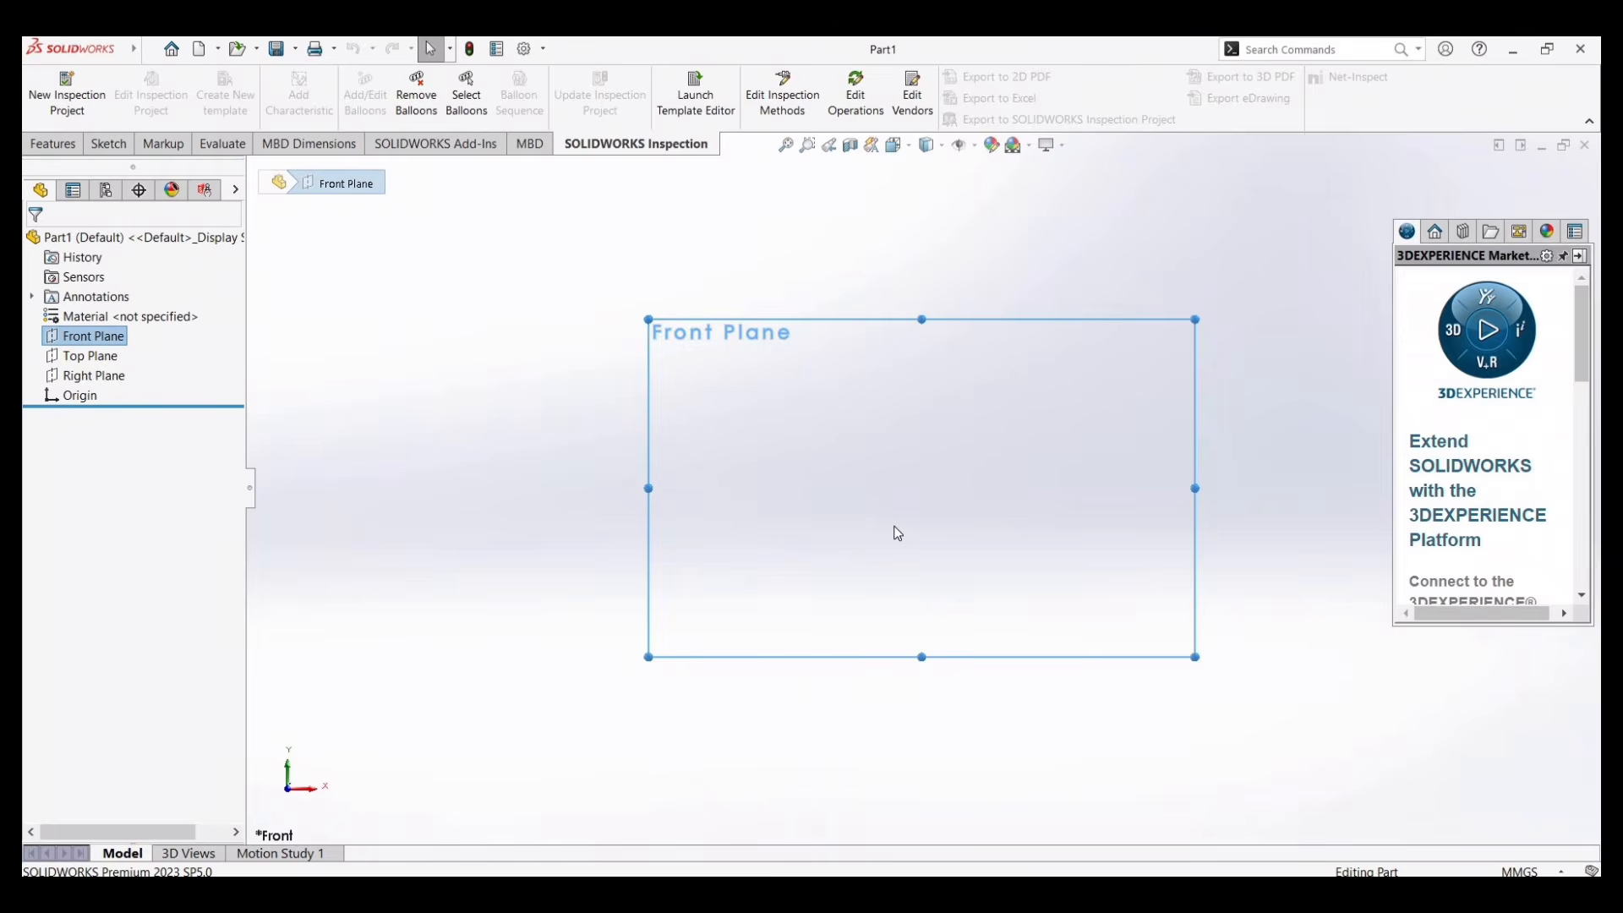
# - Examine the Front Plane by zooming, panning and rotating the view, and return to the Front orientation
pyautogui.scroll(5, 898, 533)
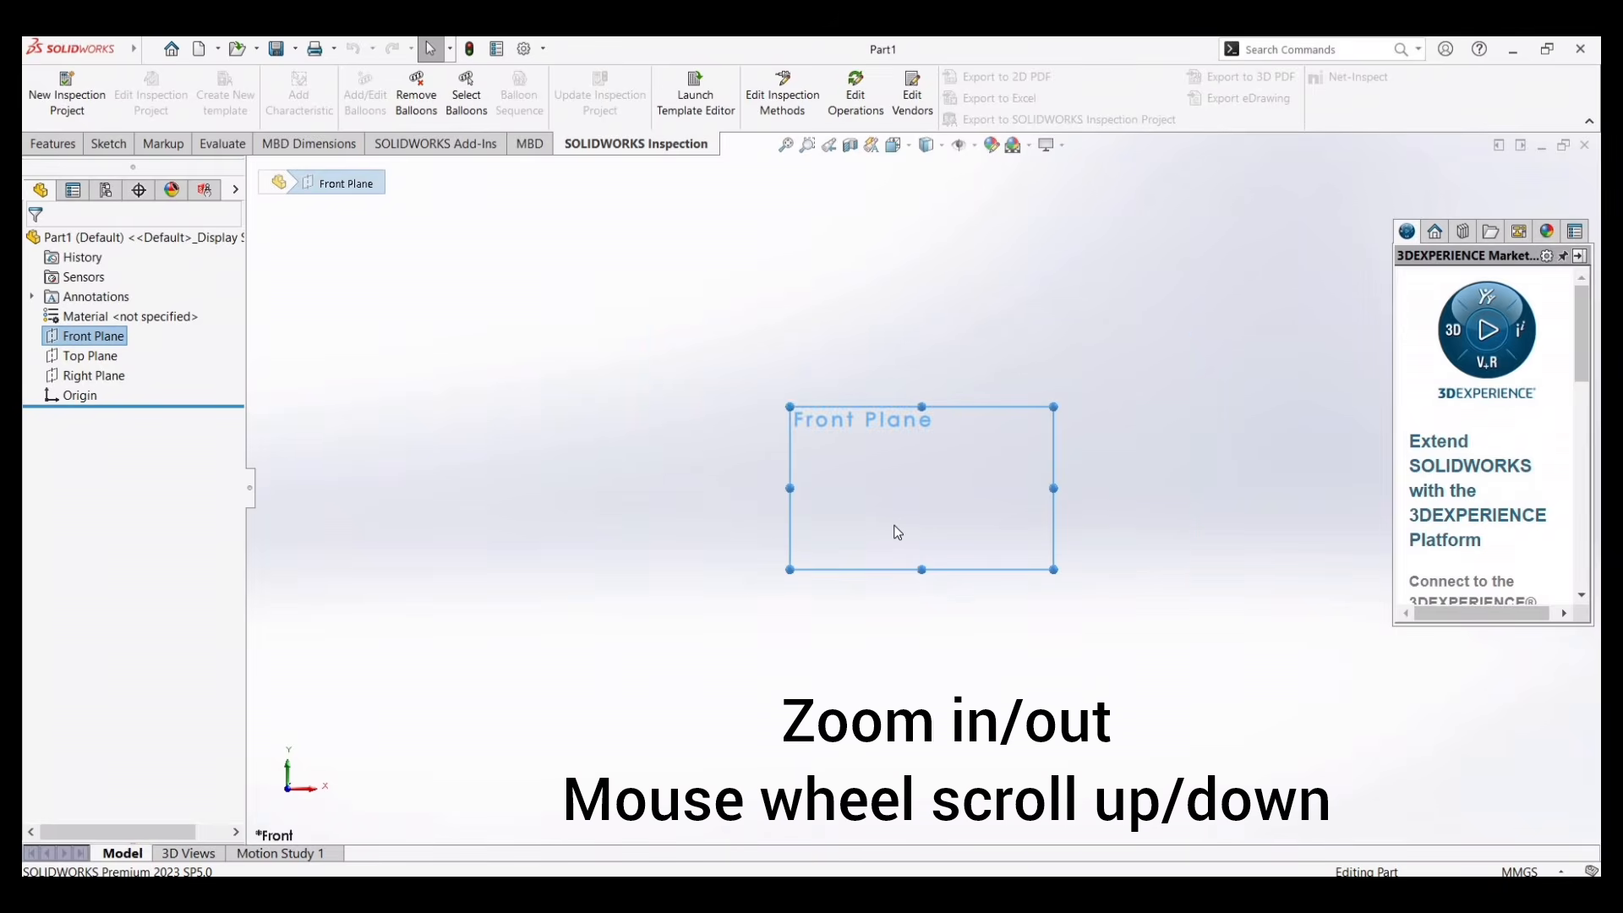
pyautogui.scroll(-5, 898, 533)
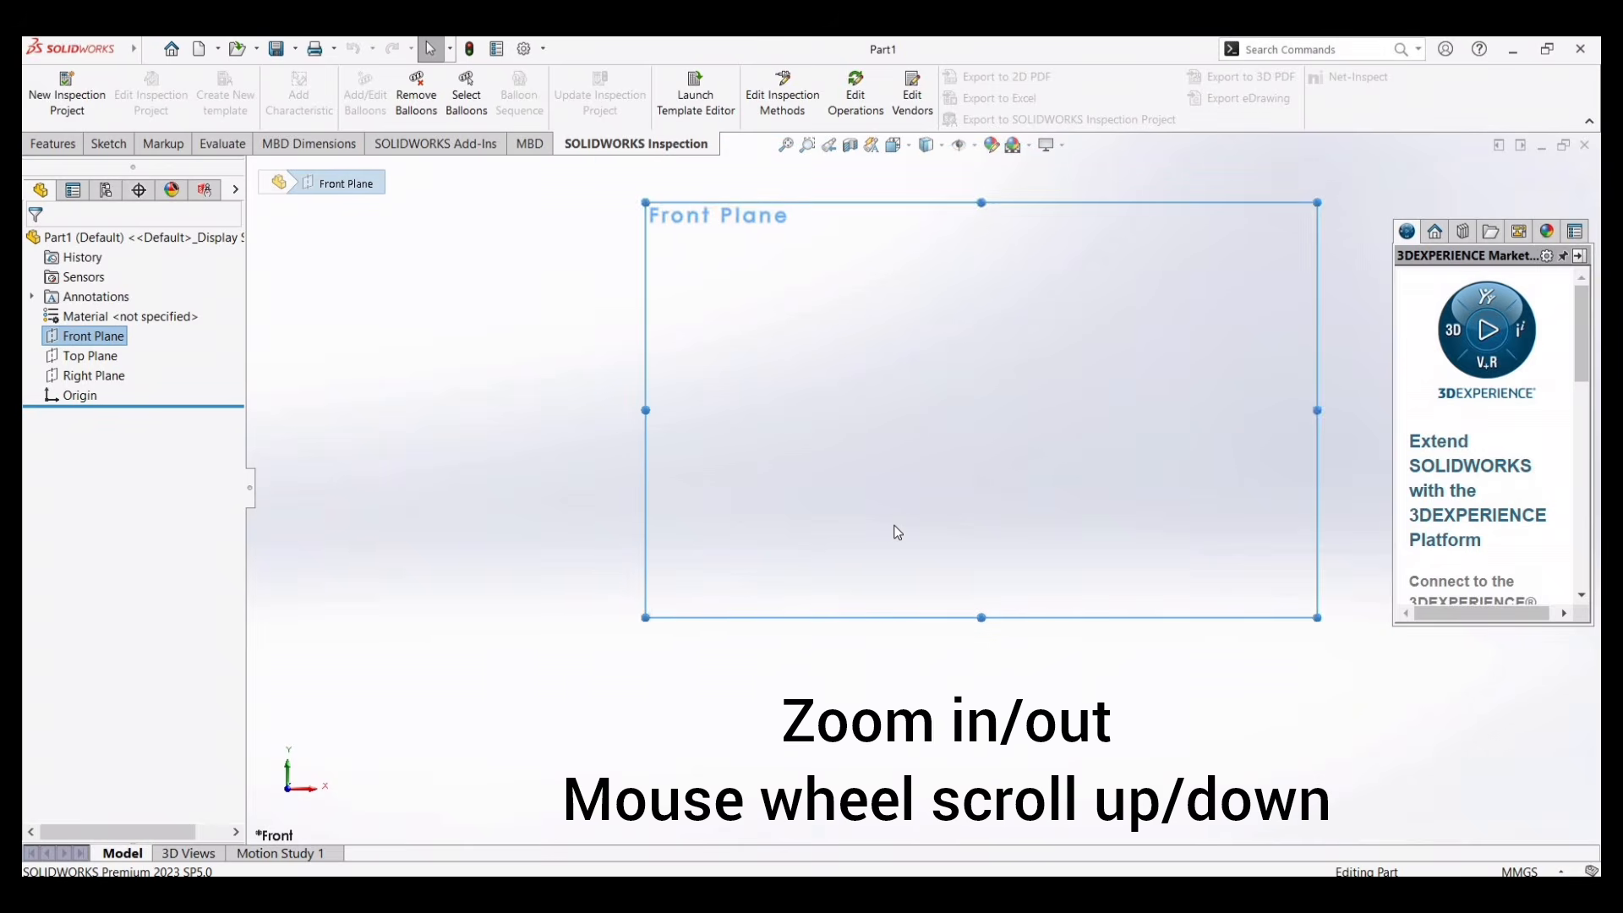
pyautogui.scroll(3, 898, 533)
pyautogui.scroll(-3, 898, 533)
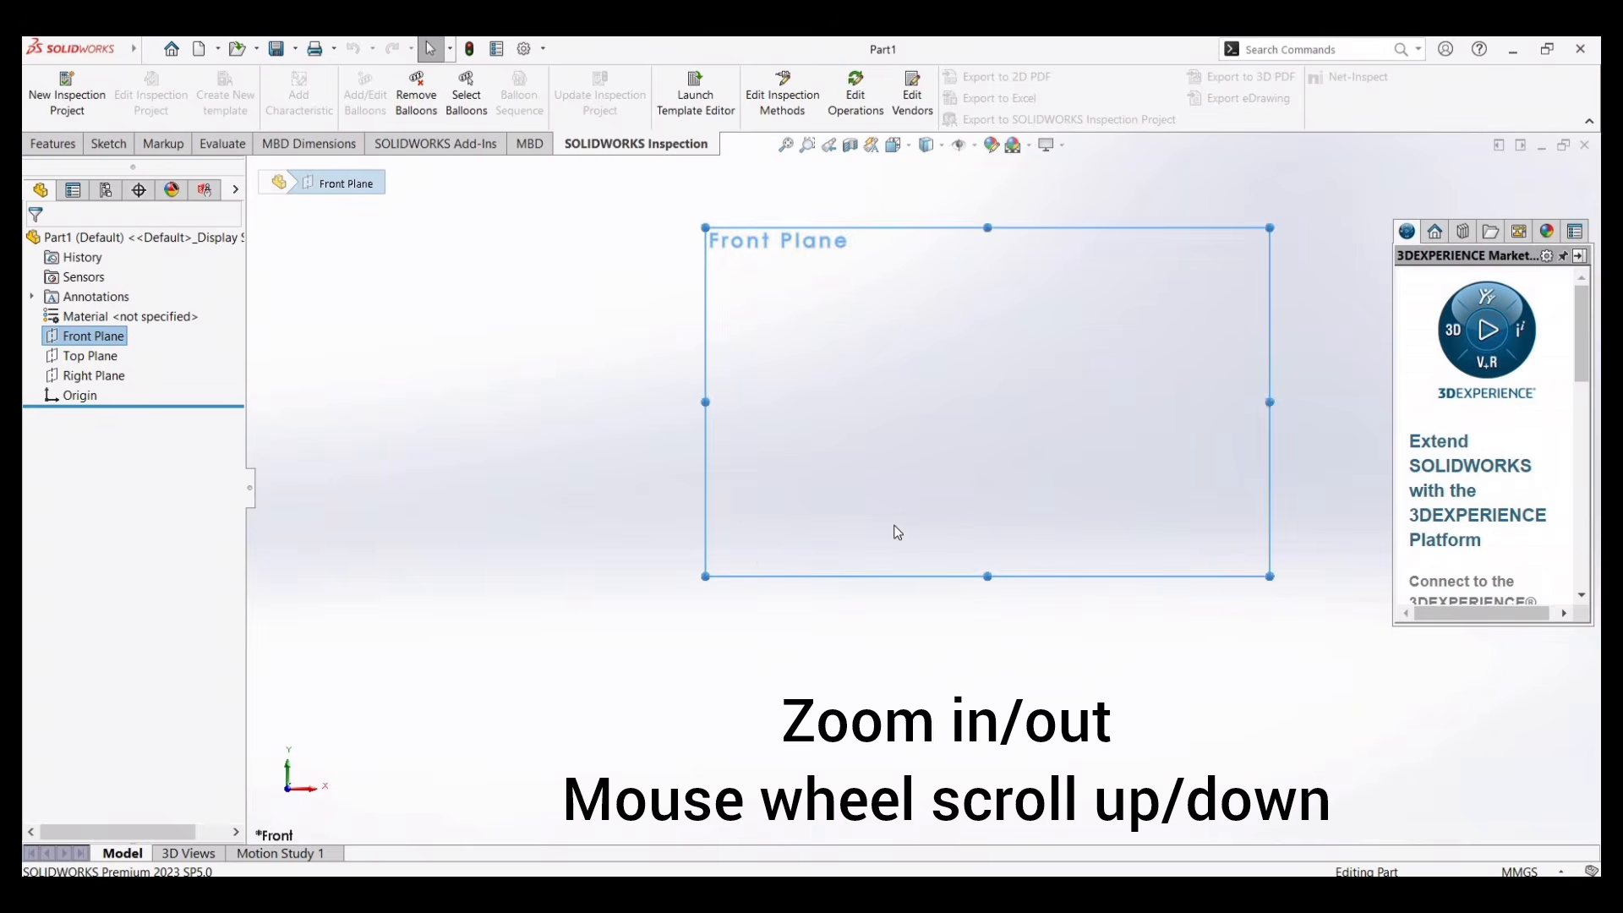
pyautogui.scroll(2, 937, 427)
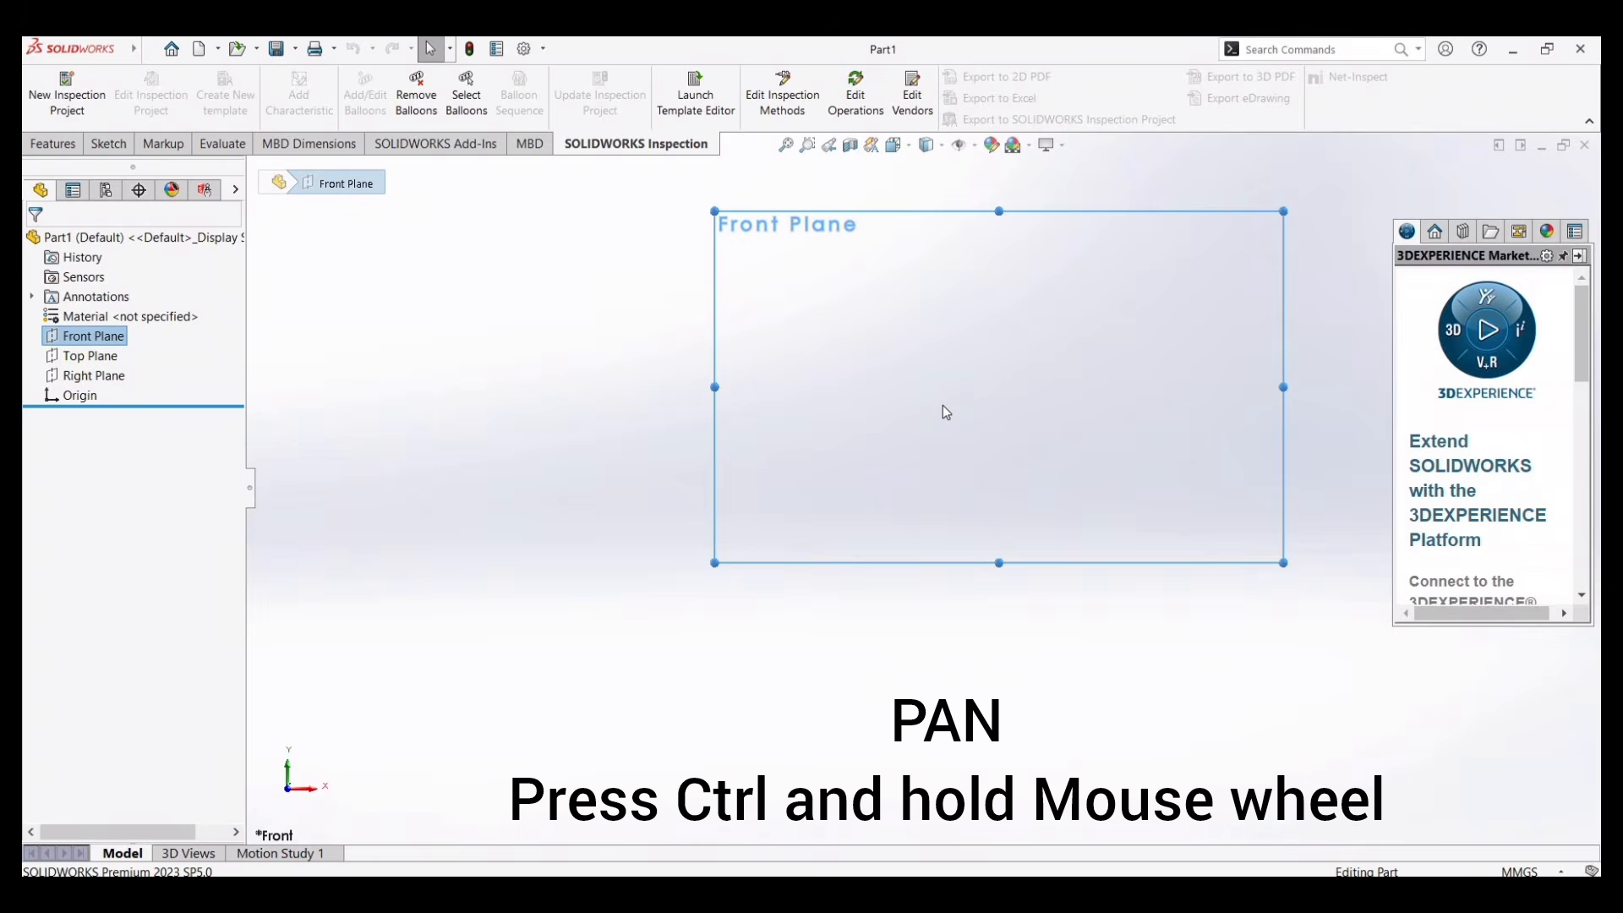
pyautogui.keyDown('ctrl'); pyautogui.moveTo(947, 412); pyautogui.dragTo(866, 448, button='middle'); pyautogui.keyUp('ctrl')
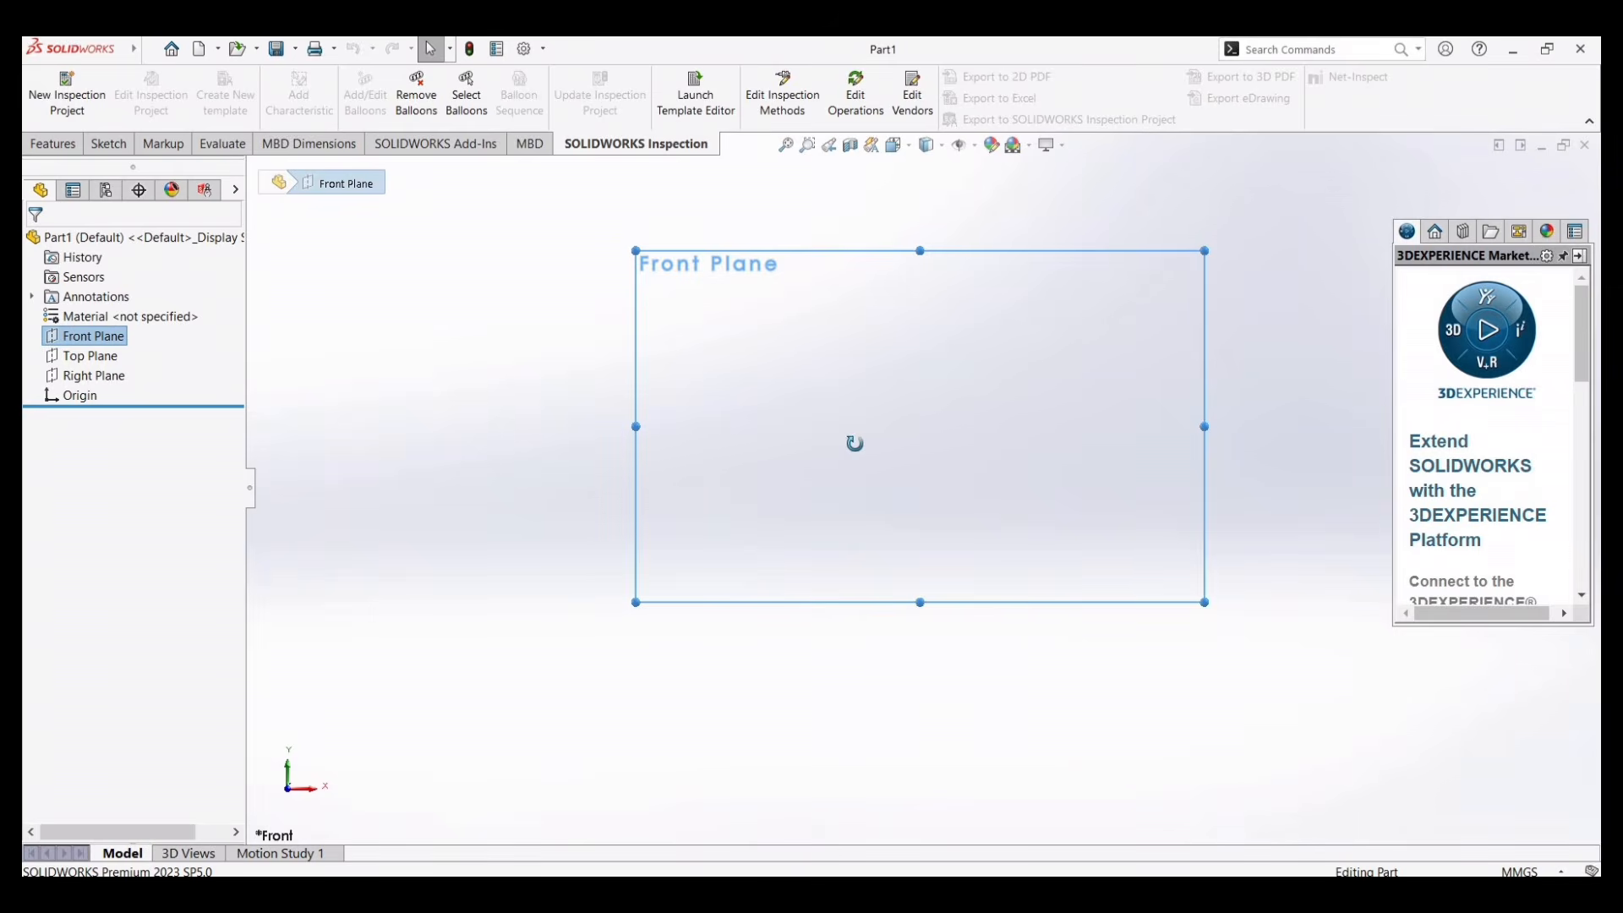
pyautogui.moveTo(852, 443); pyautogui.dragTo(826, 494, button='middle')
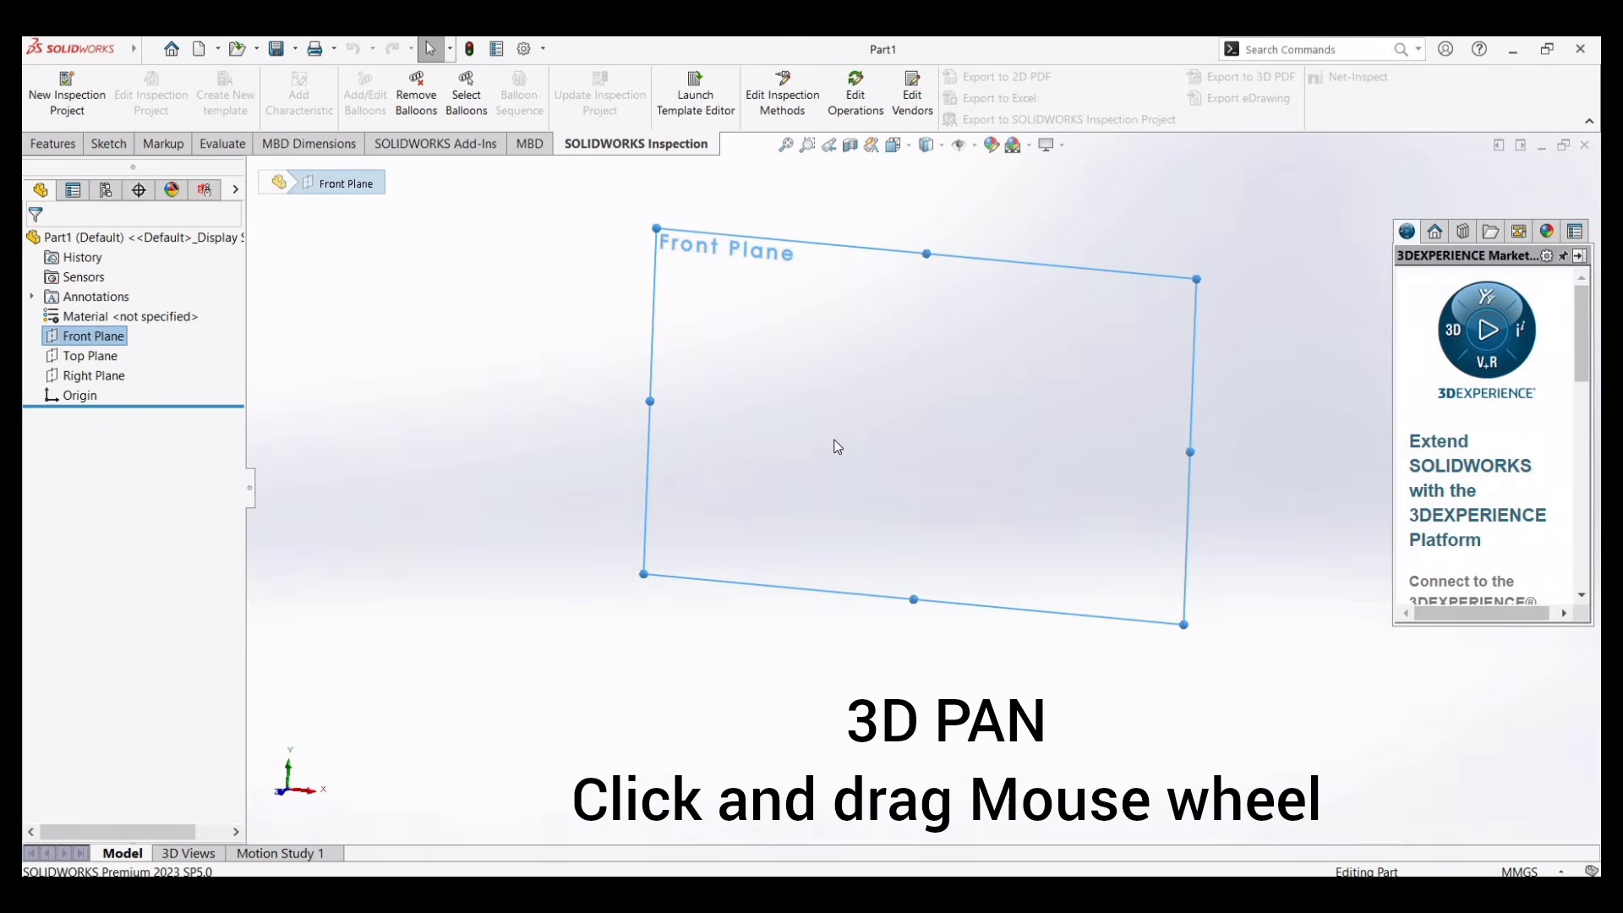
pyautogui.scroll(4, 834, 444)
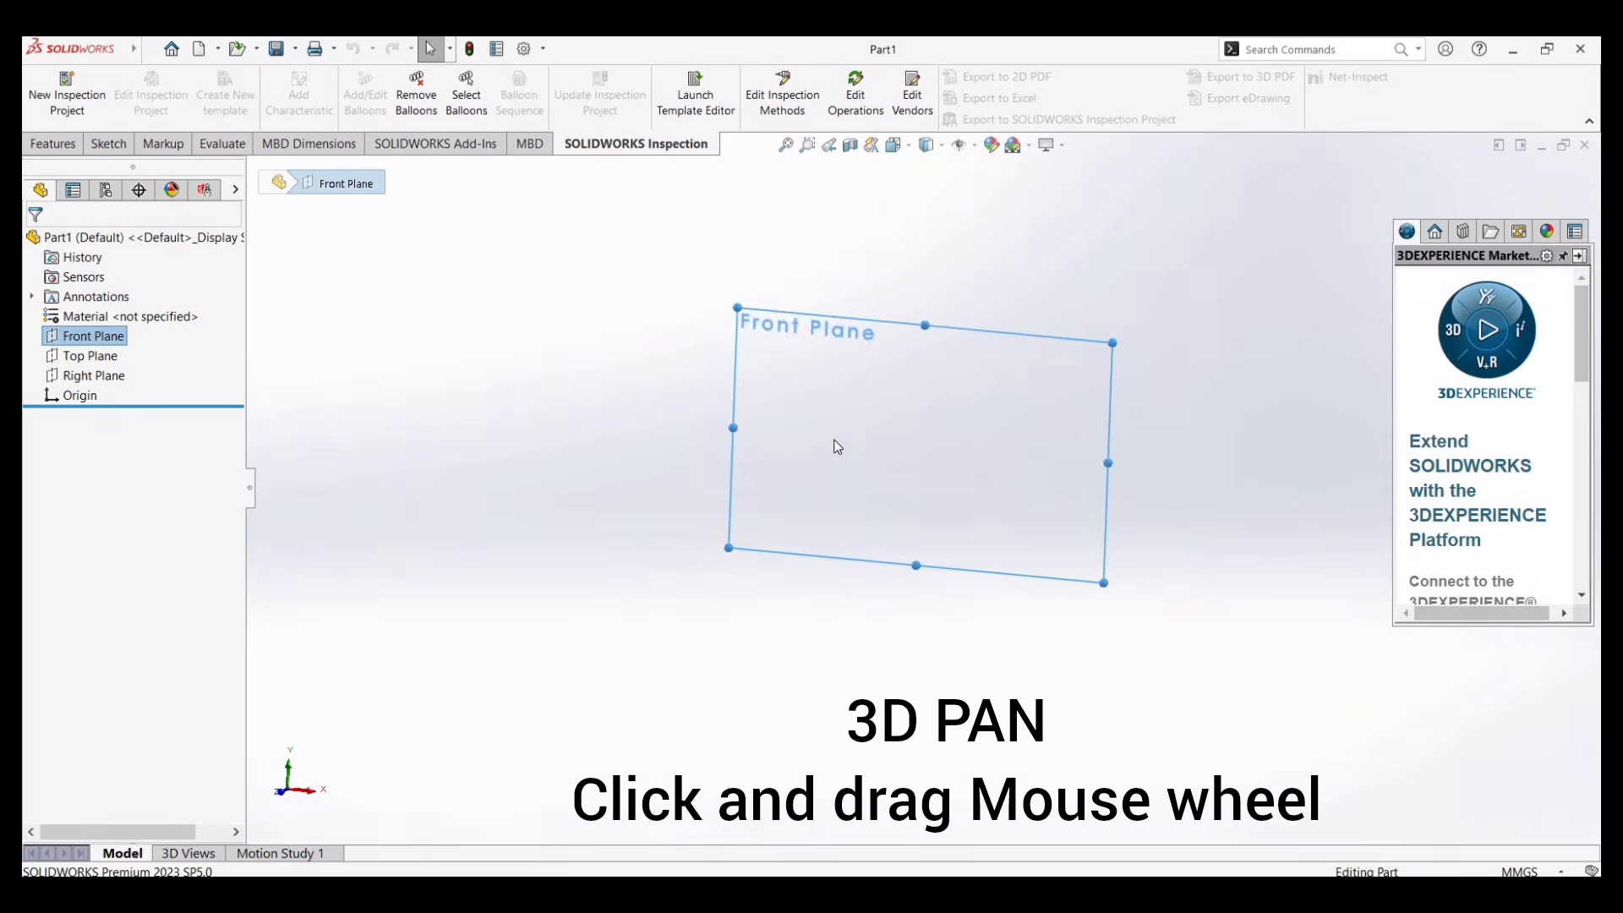
pyautogui.scroll(-3, 835, 444)
pyautogui.scroll(-2, 837, 447)
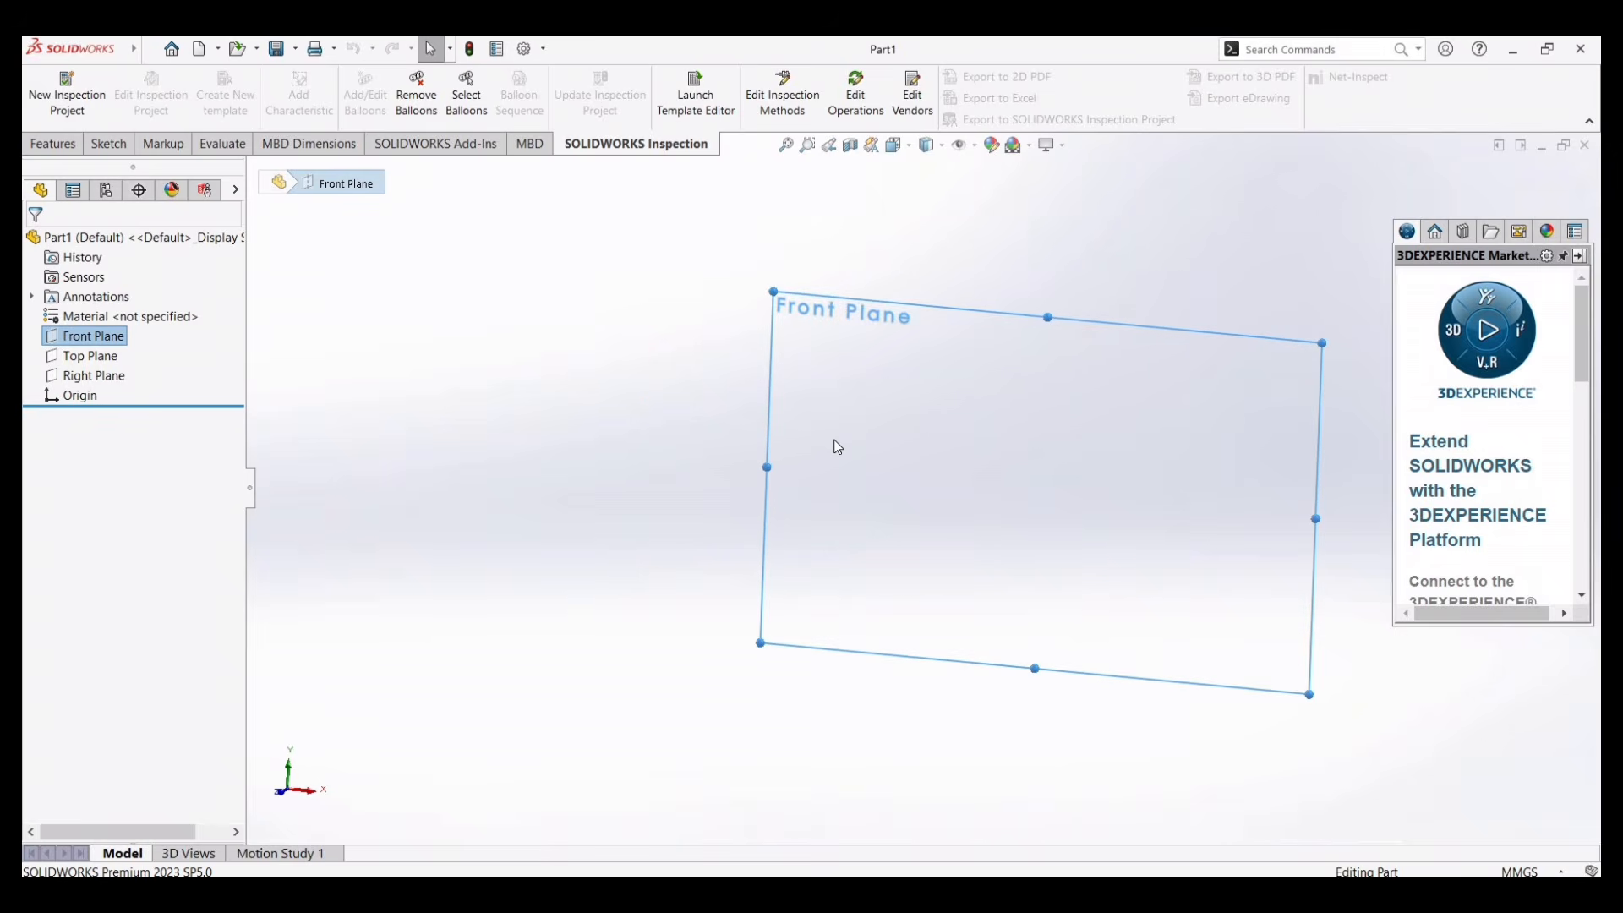
pyautogui.keyDown('ctrl'); pyautogui.moveTo(837, 447); pyautogui.dragTo(726, 412, button='middle'); pyautogui.keyUp('ctrl')
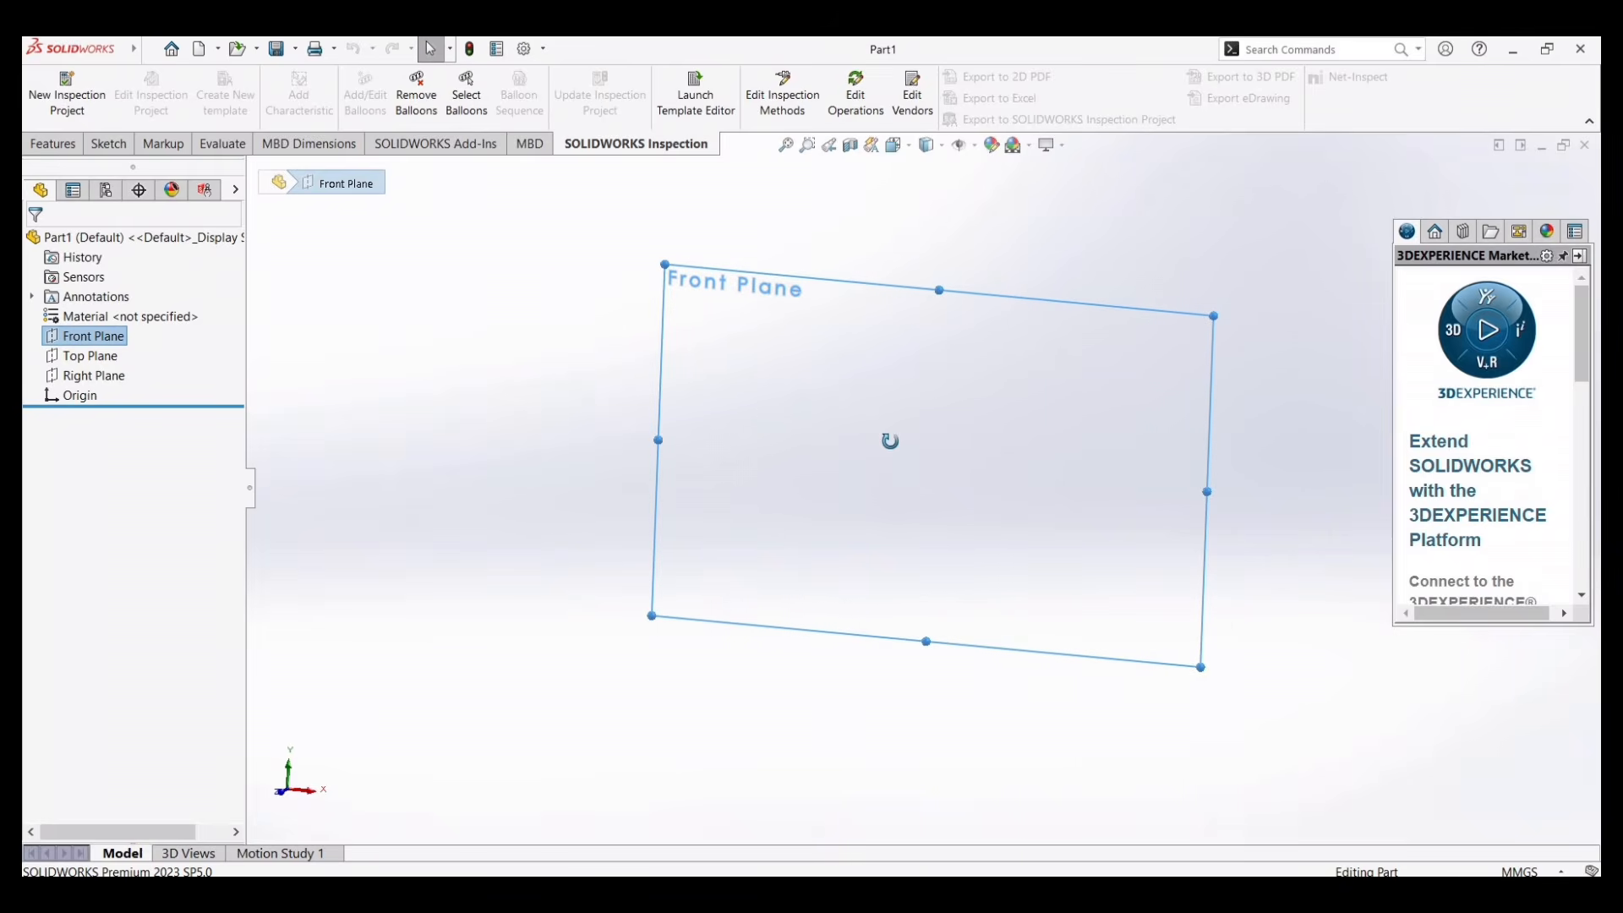
pyautogui.moveTo(833, 457); pyautogui.dragTo(880, 461, button='middle')
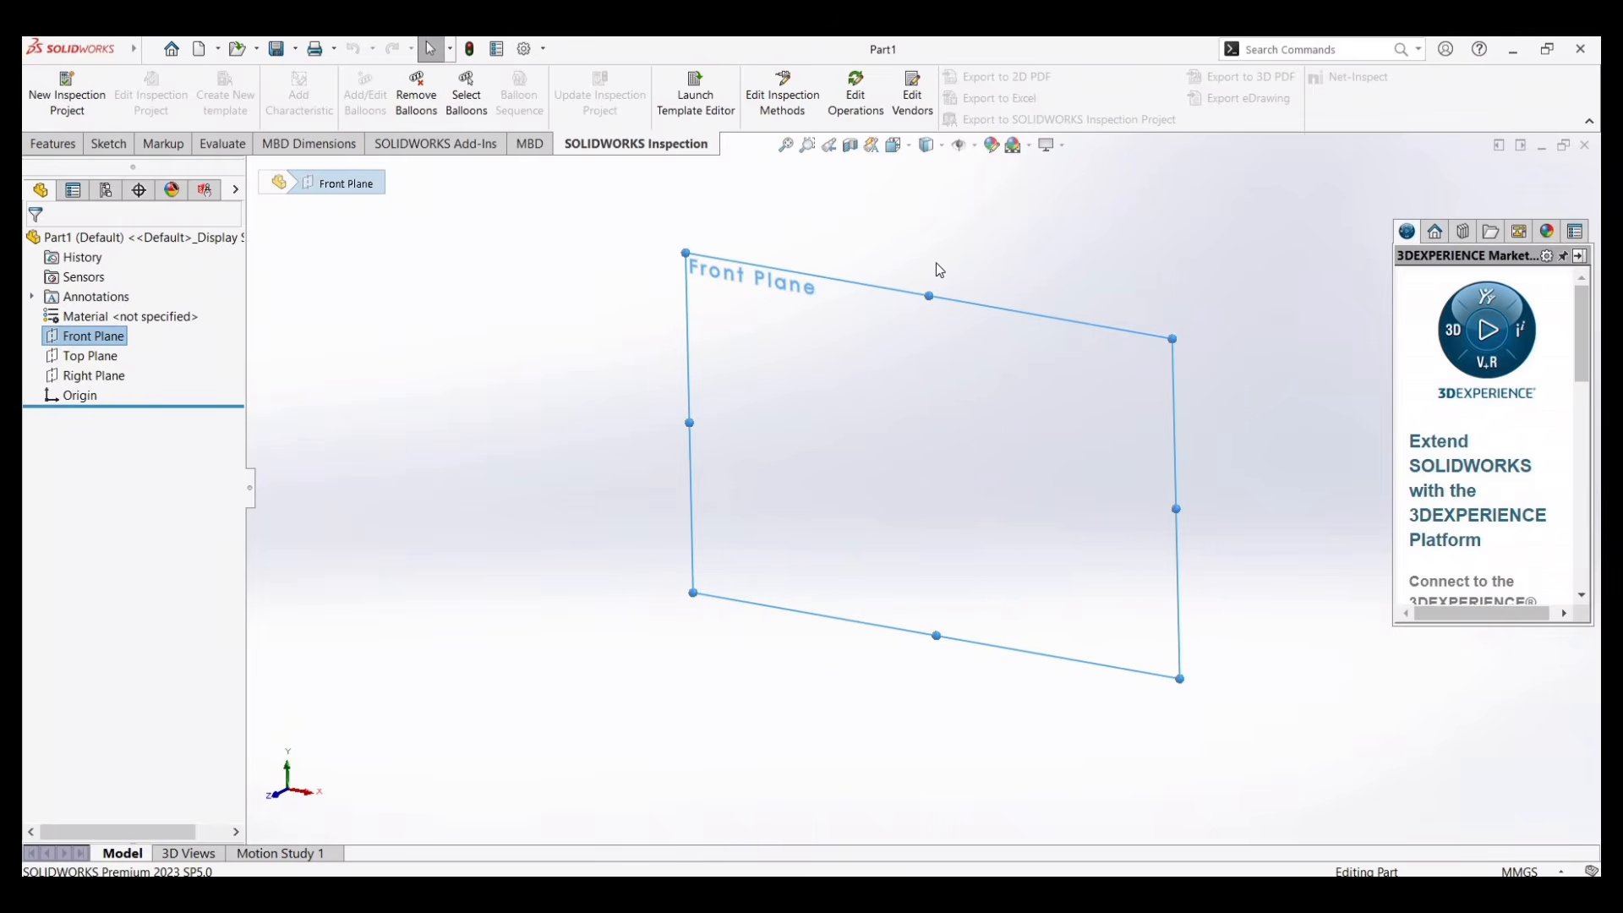
pyautogui.click(910, 153)
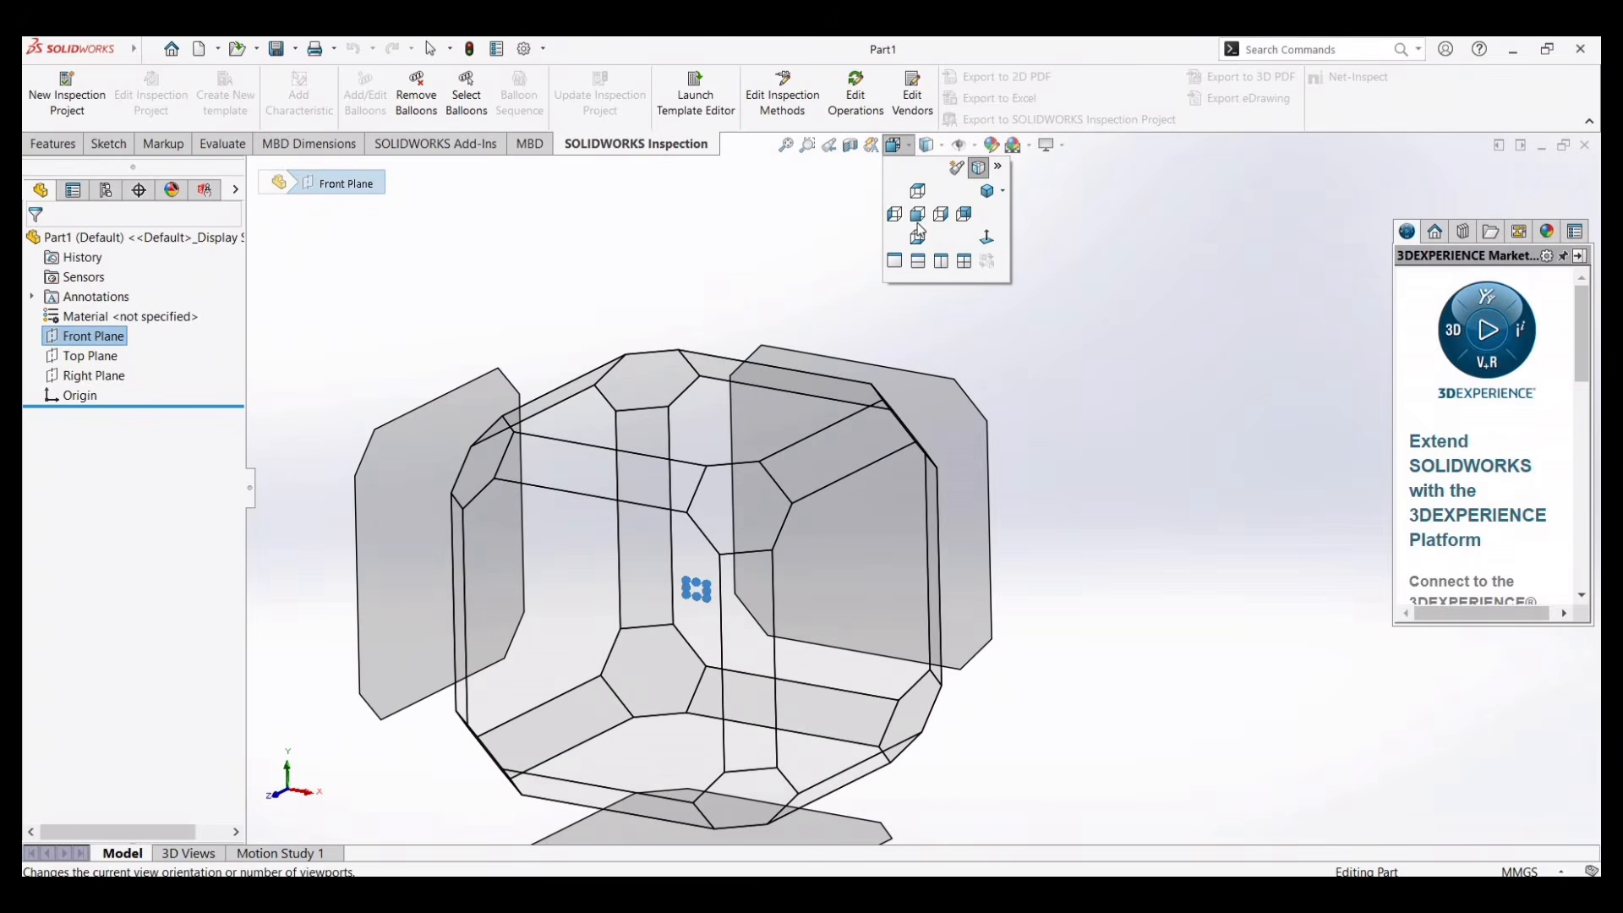
pyautogui.click(921, 224)
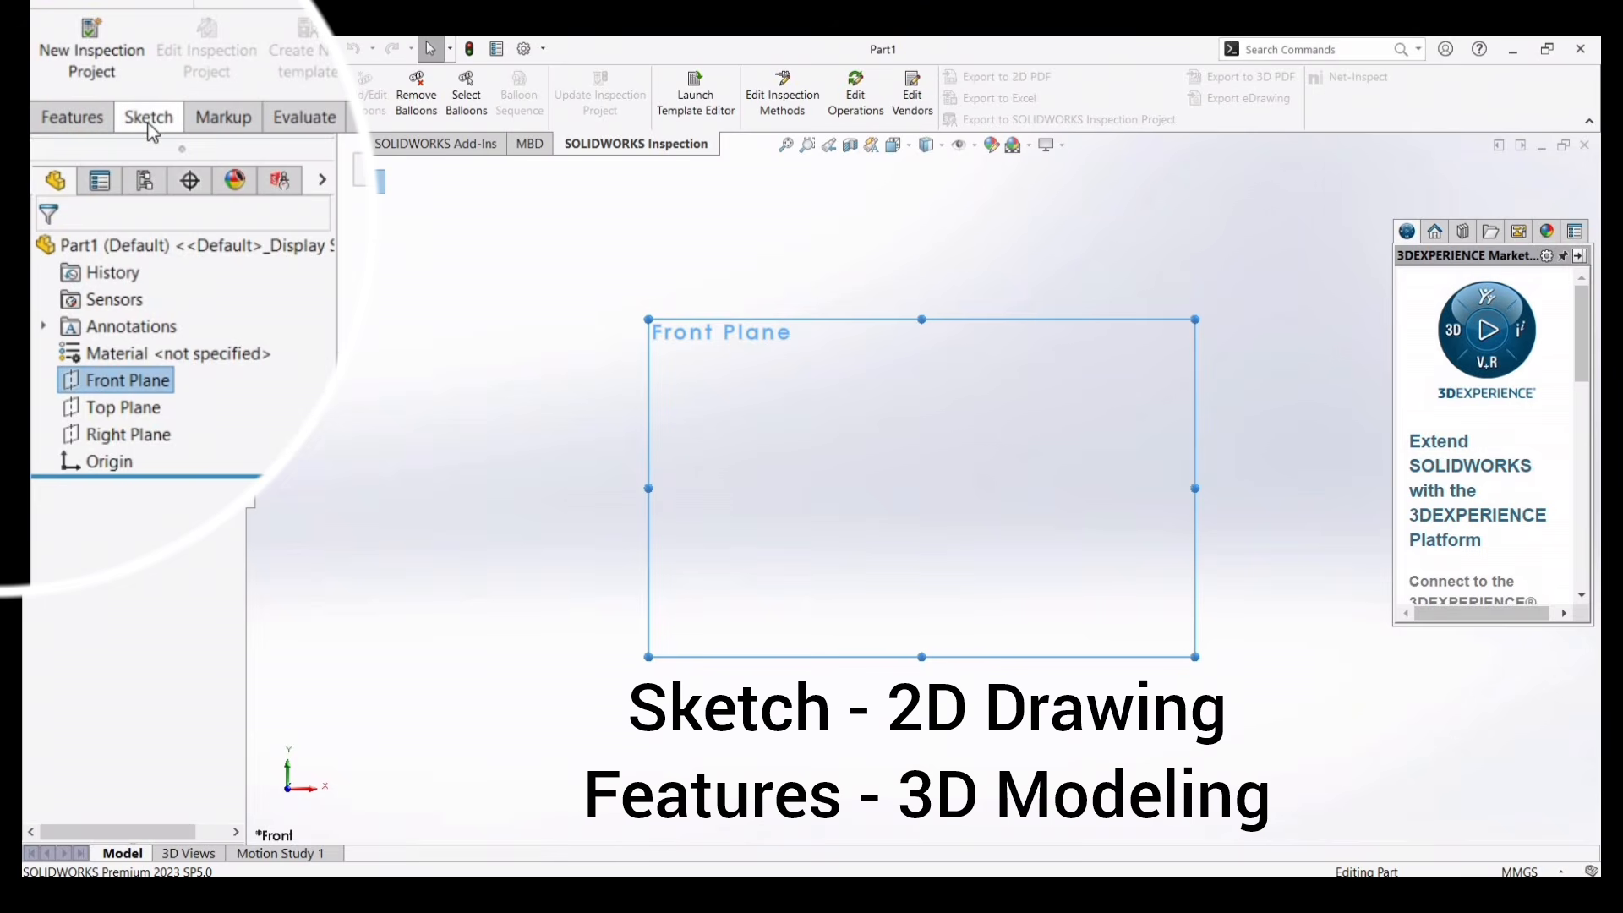
pyautogui.click(59, 145)
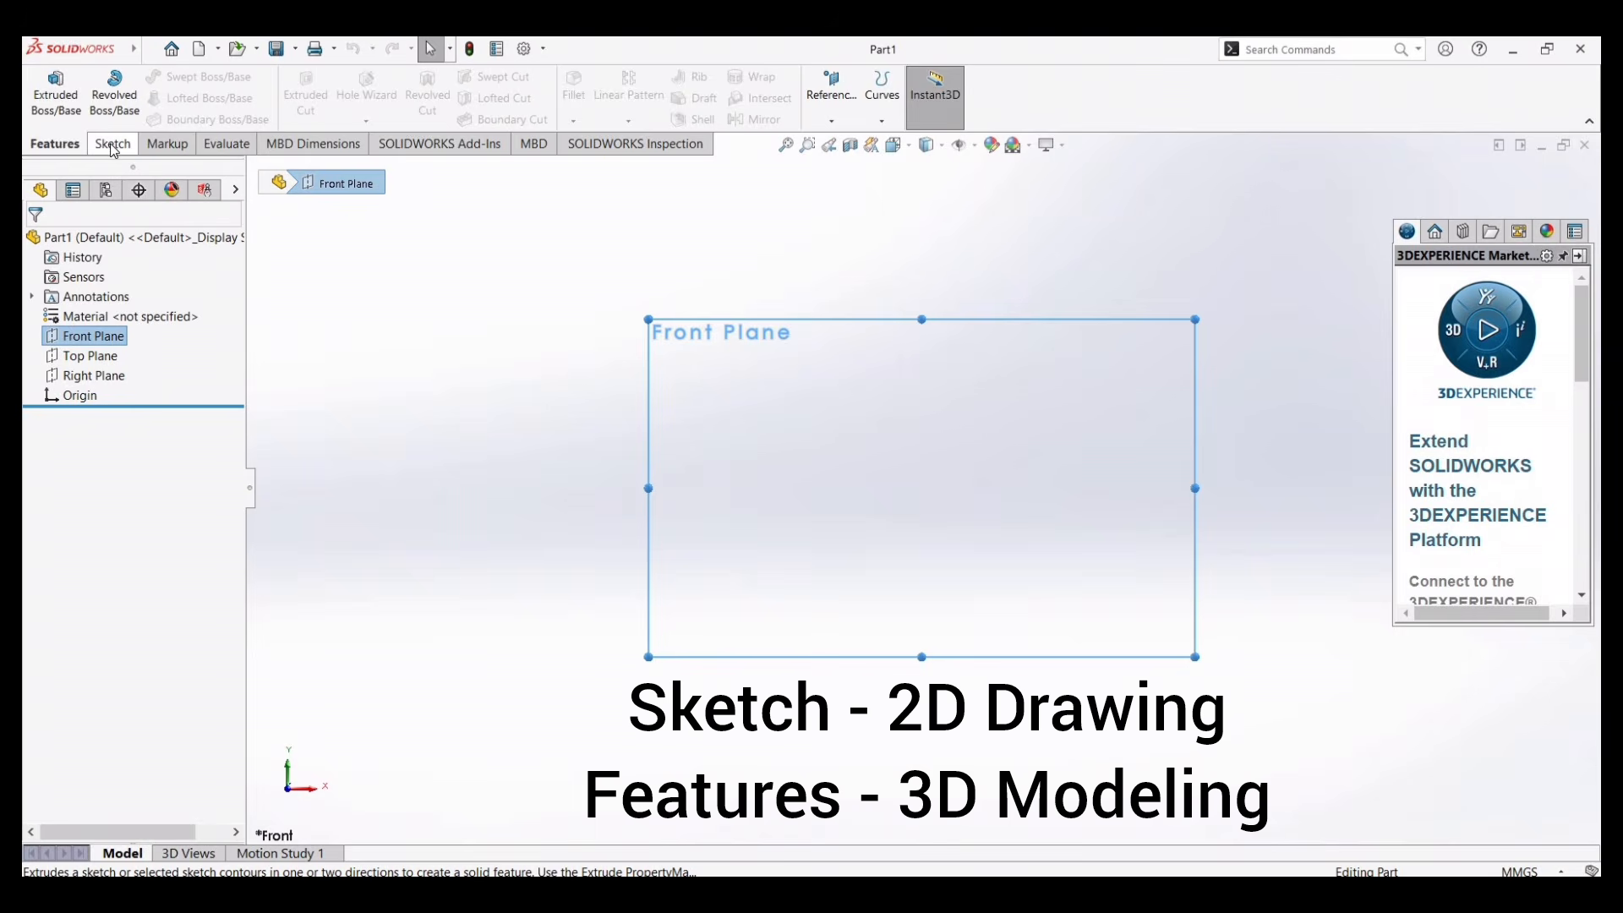
pyautogui.click(114, 146)
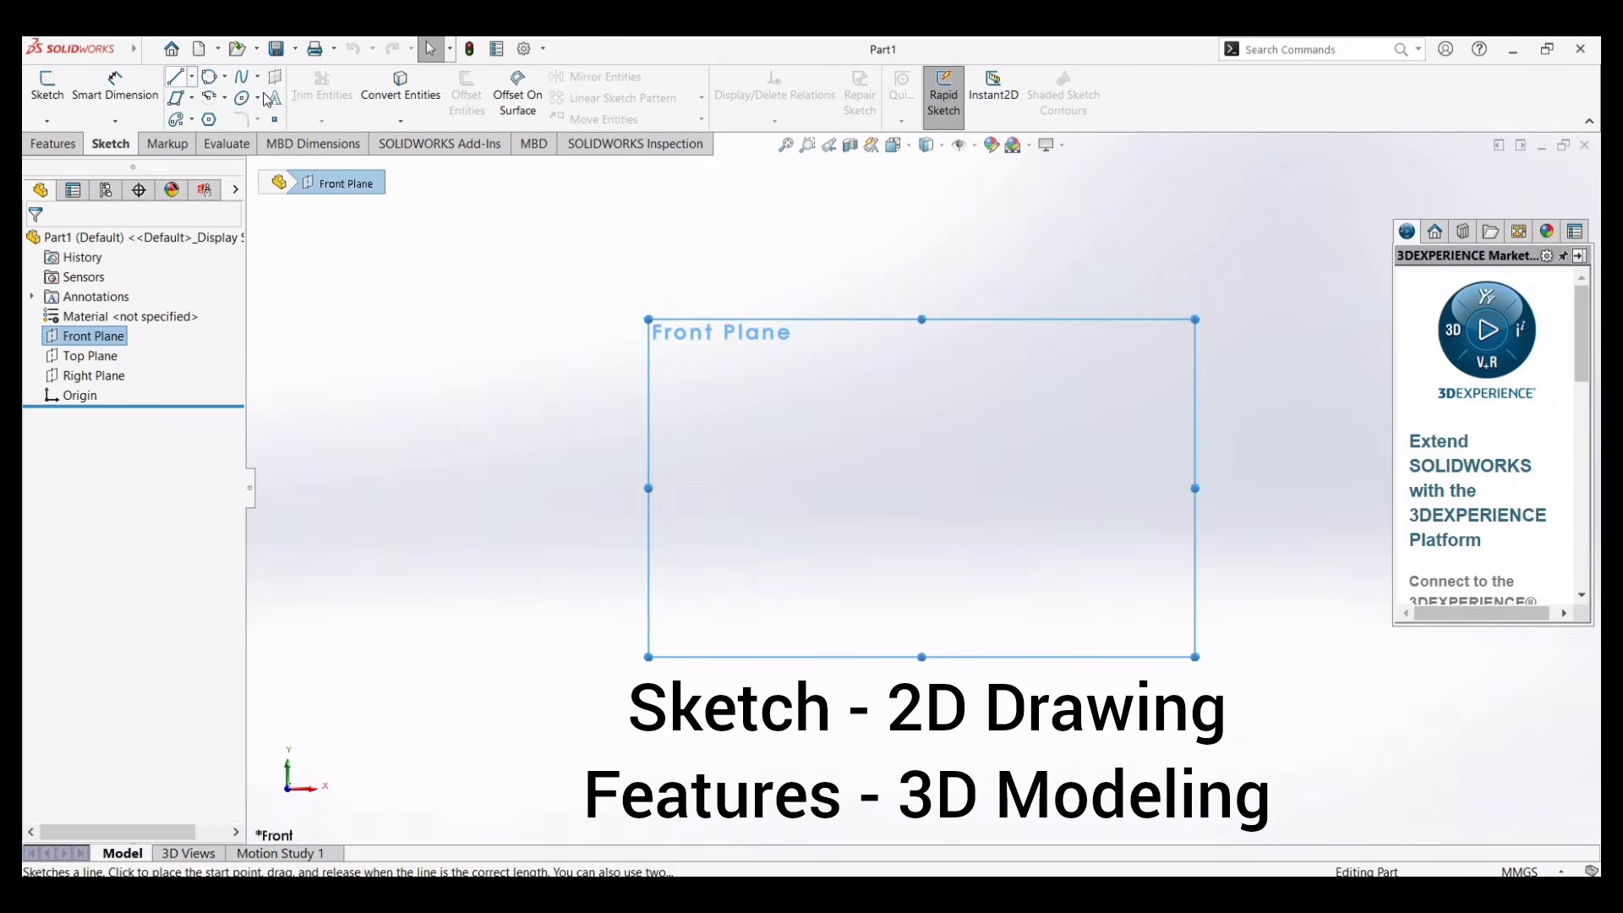
pyautogui.click(72, 145)
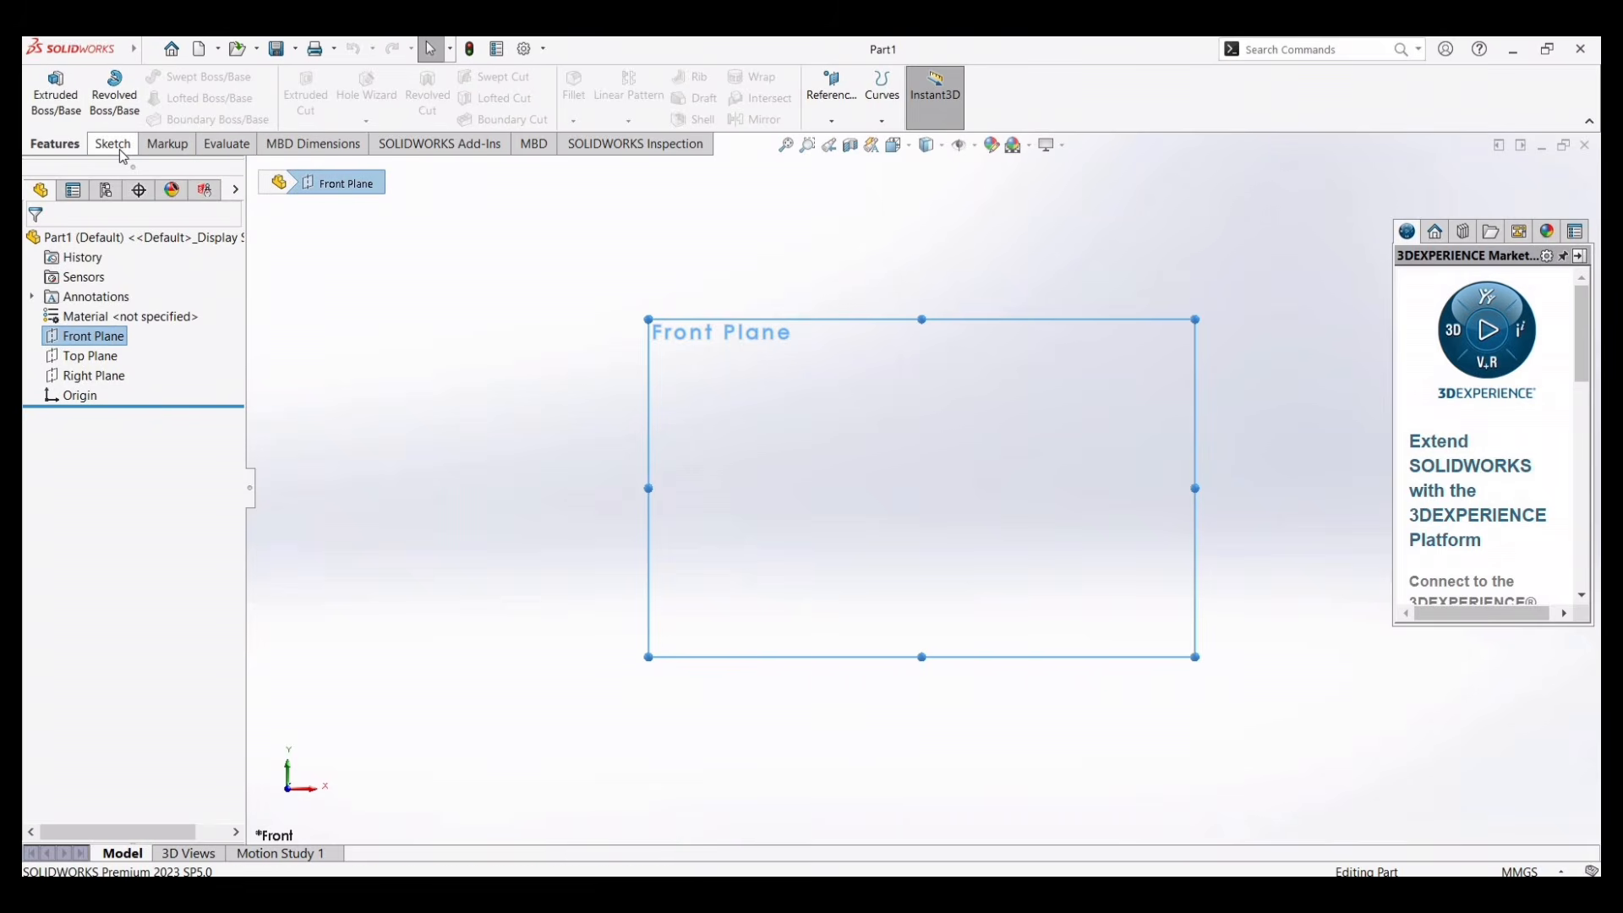
# - Sketch a closed rectangle of lines on the Front Plane, about 116 mm wide and 74 mm high, with its bottom edge through the origin
pyautogui.click(119, 146)
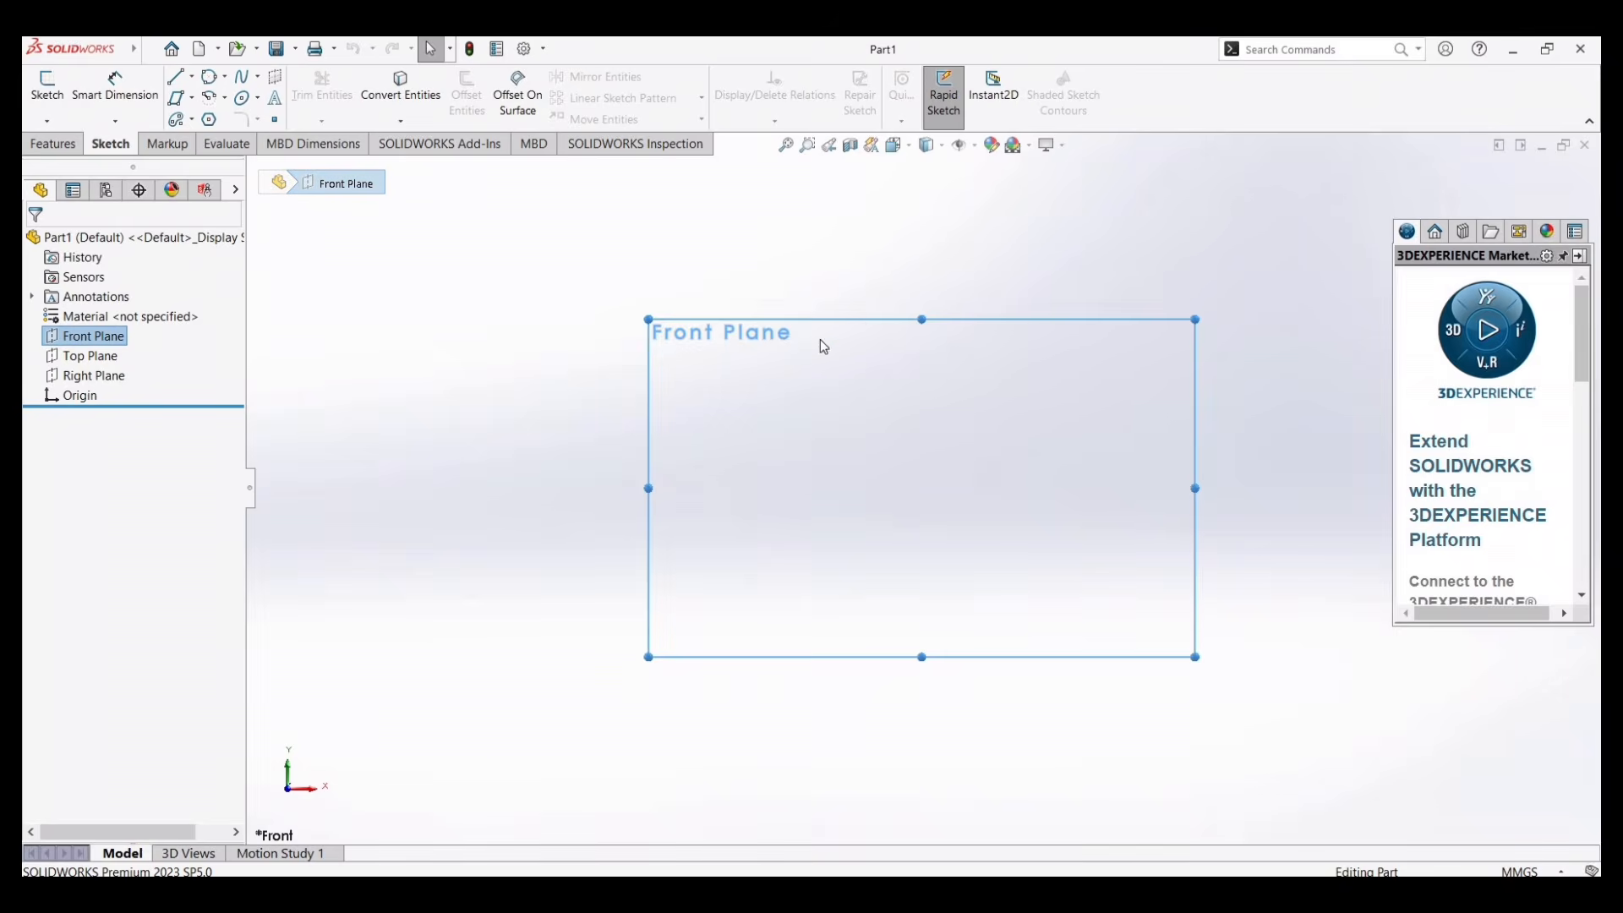
pyautogui.click(179, 79)
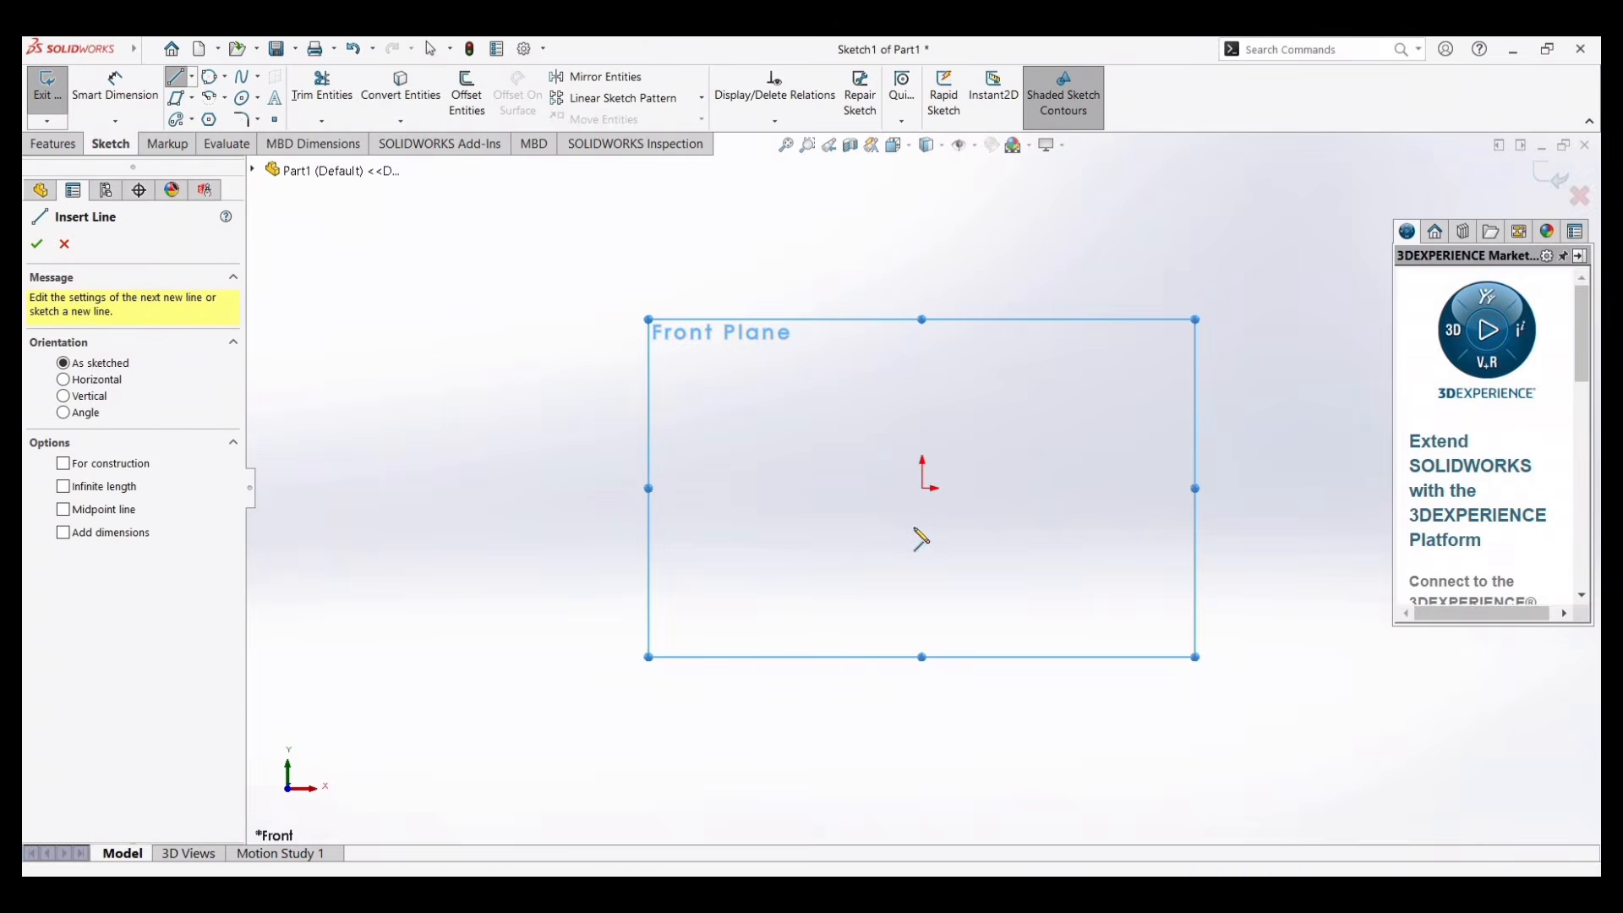
pyautogui.click(771, 488)
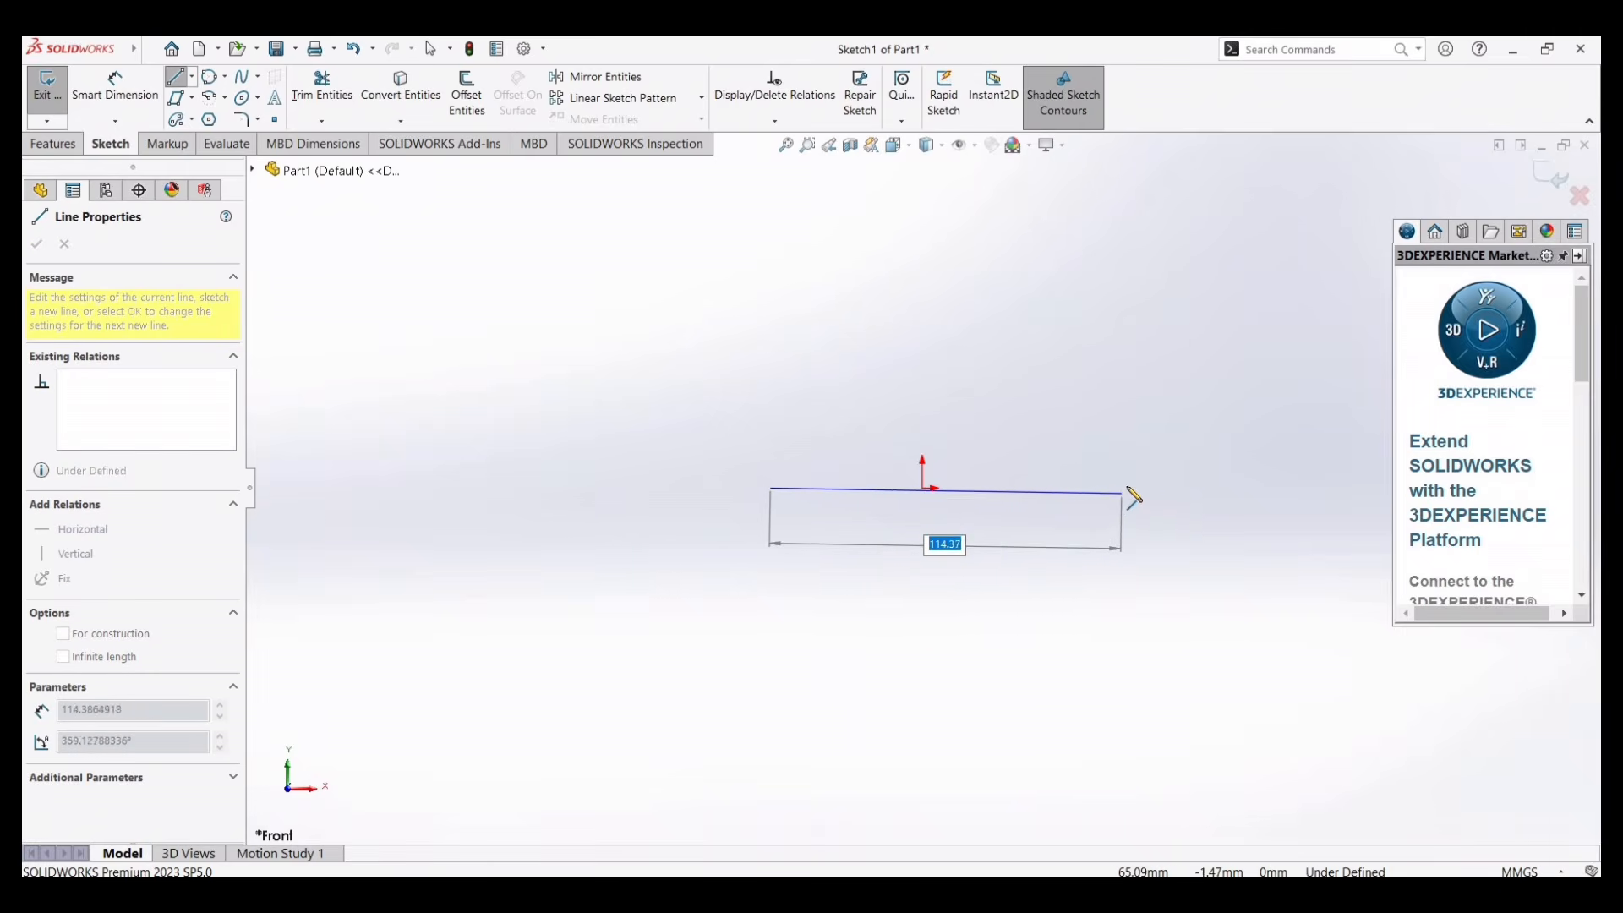
pyautogui.click(1130, 490)
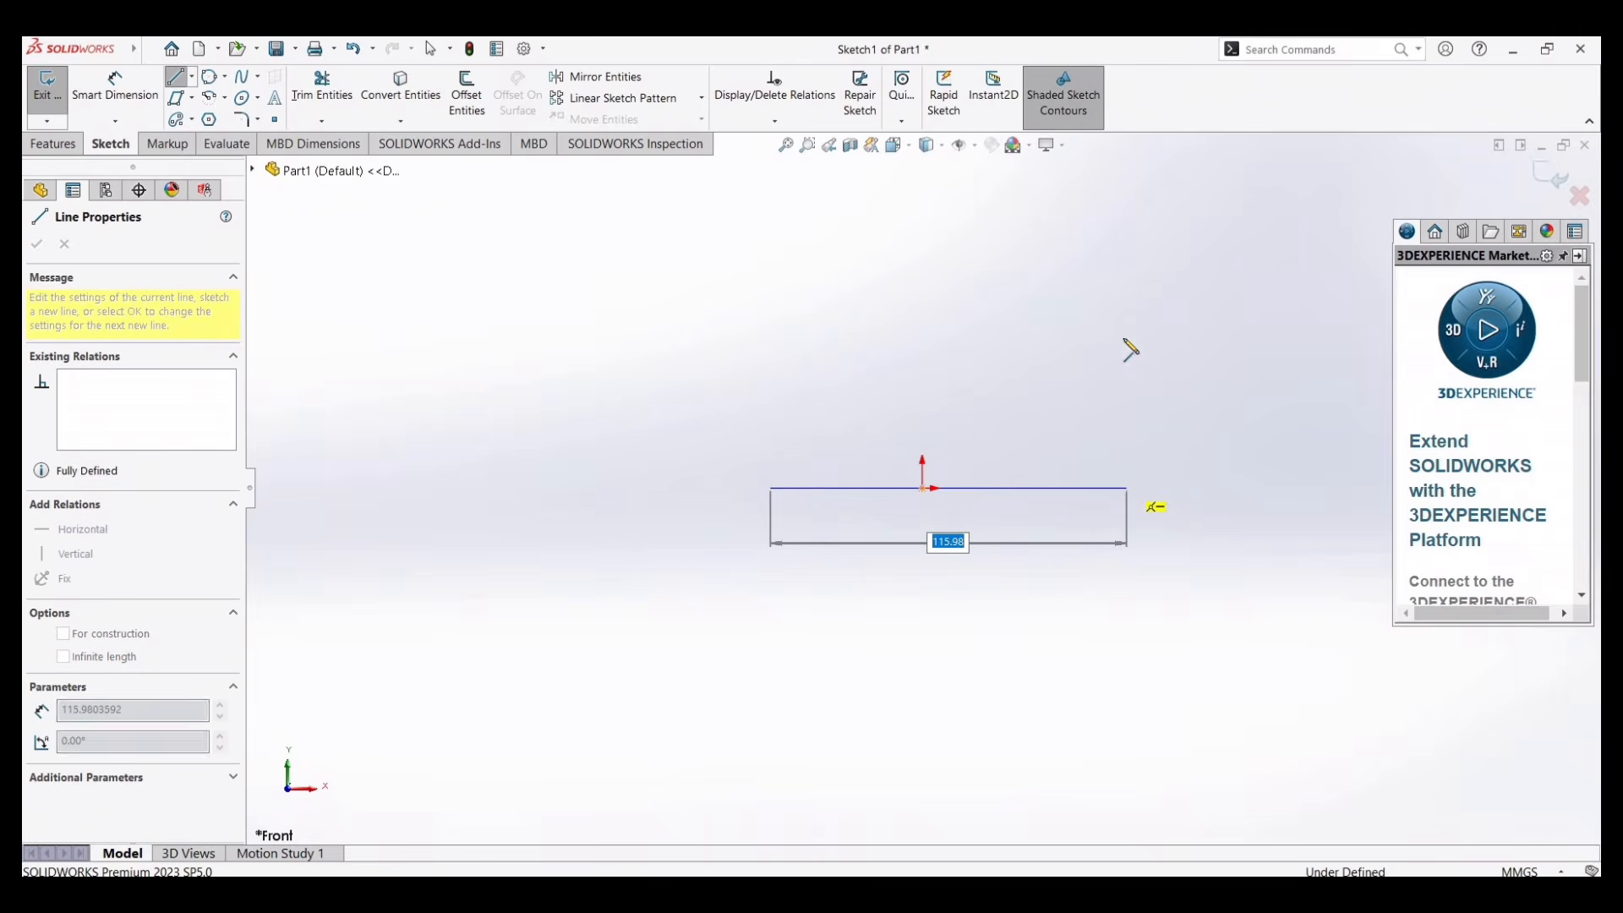
pyautogui.click(1127, 260)
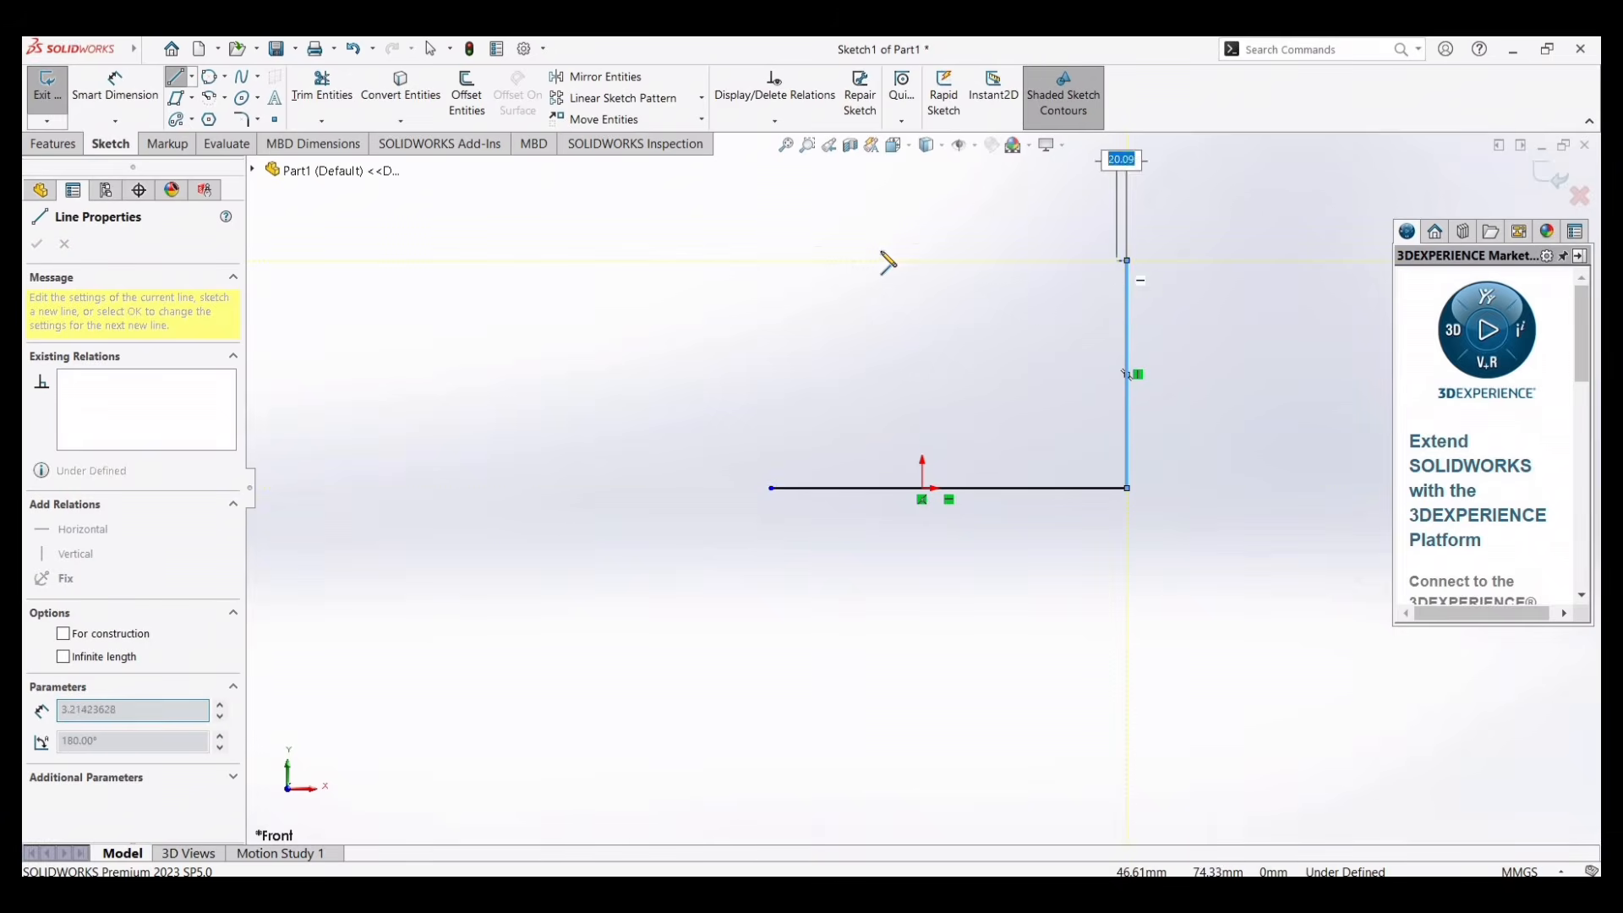
pyautogui.click(771, 261)
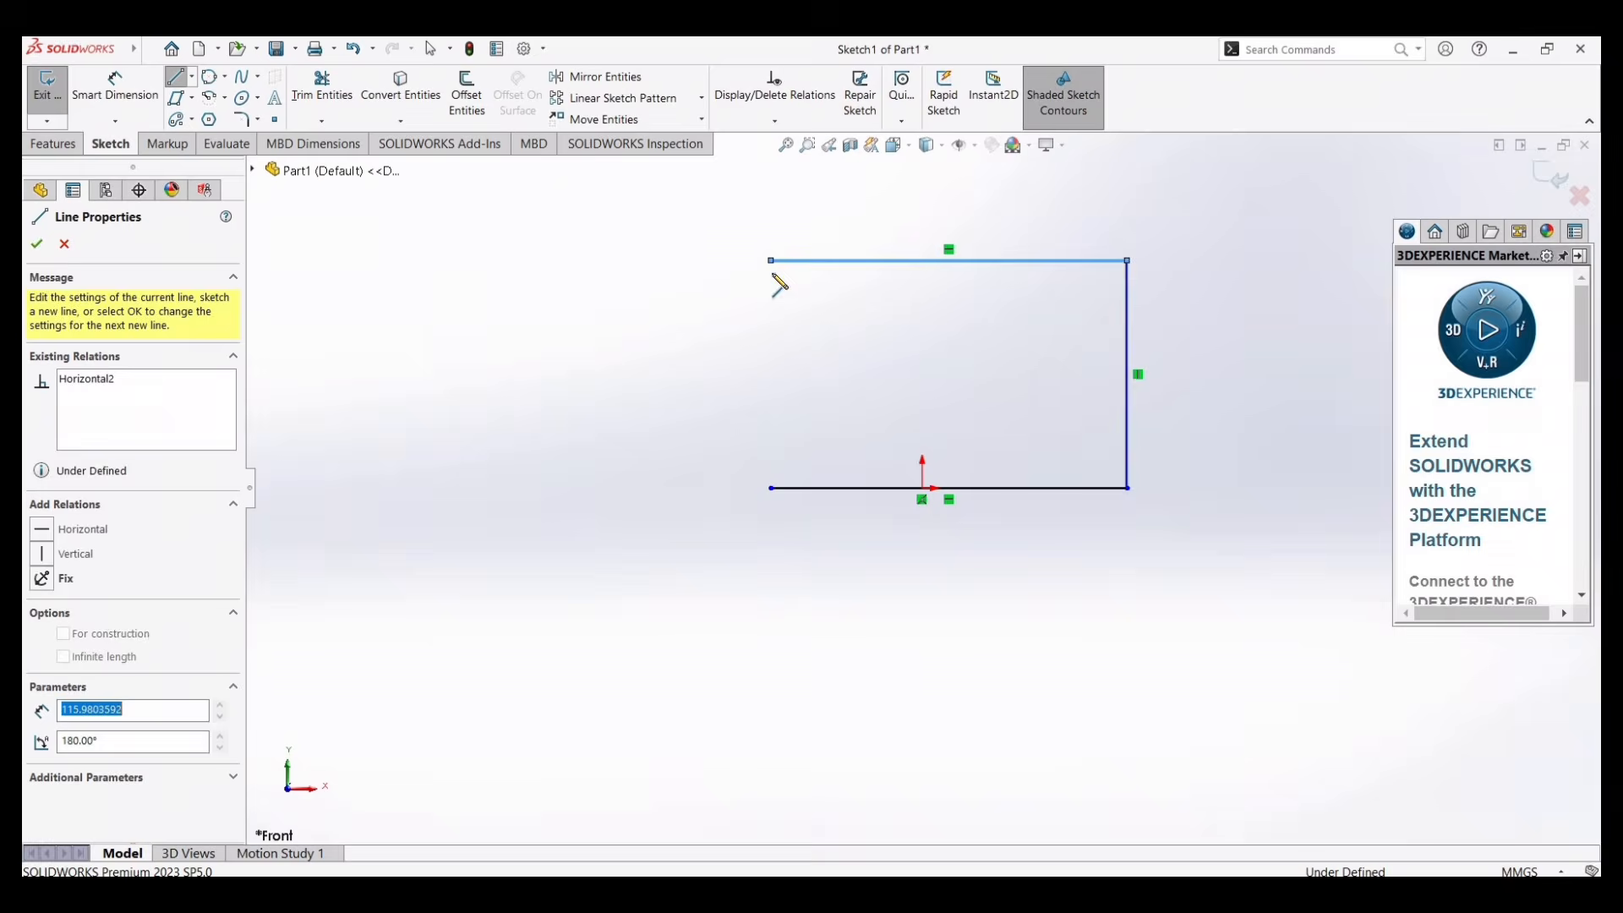
pyautogui.click(772, 488)
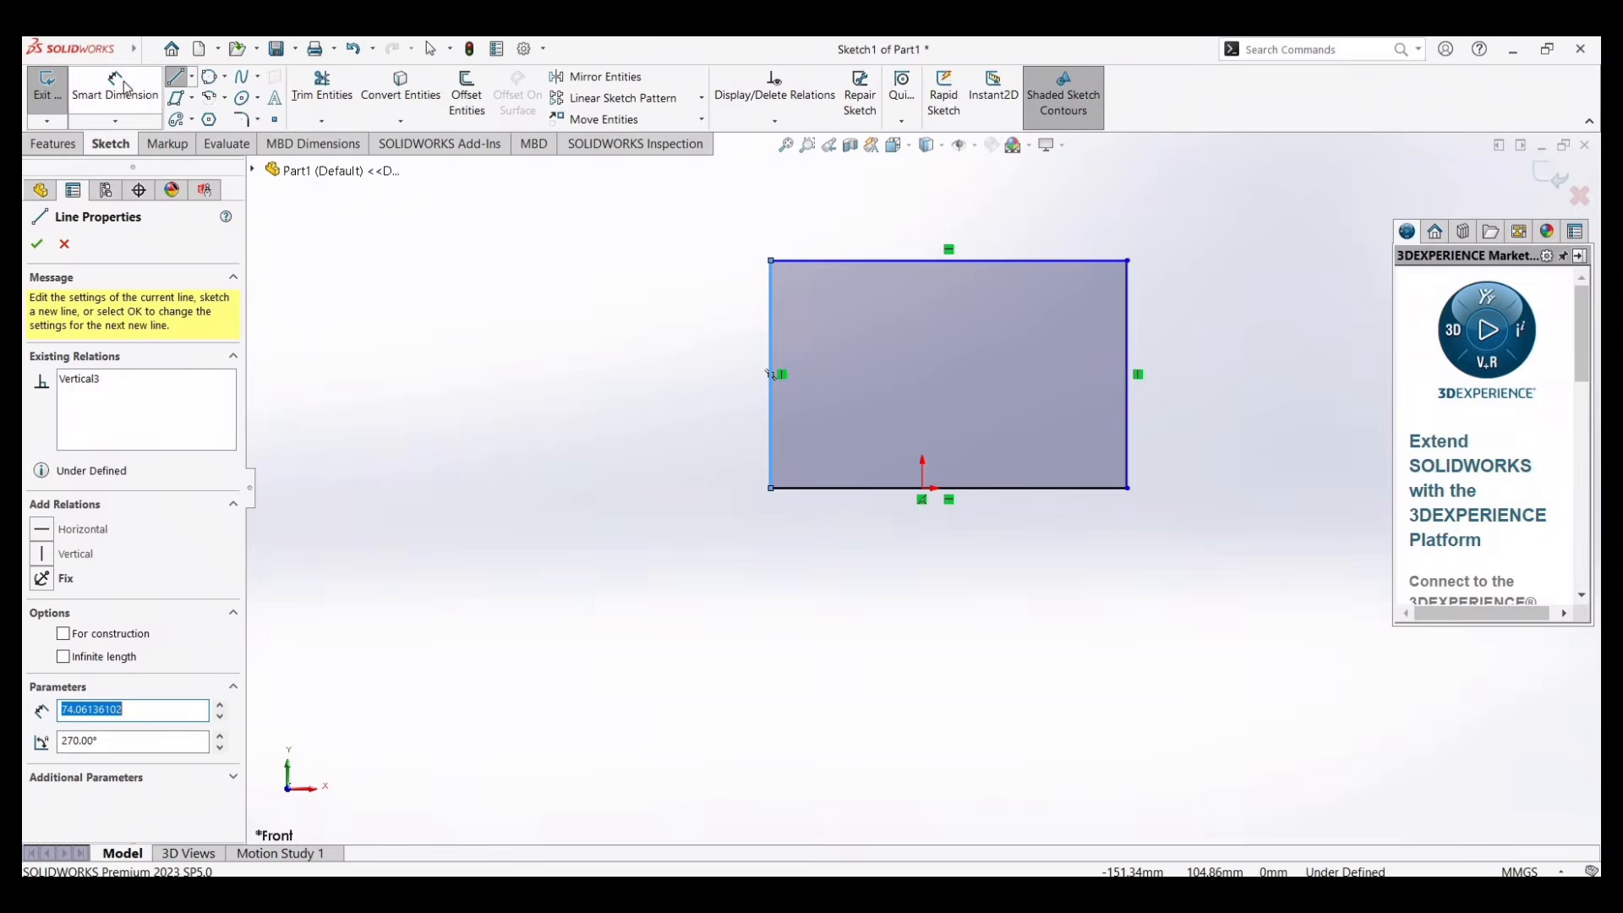
# - Add a Smart Dimension of 120 mm to the rectangle's bottom edge, placed below the sketch
pyautogui.click(124, 81)
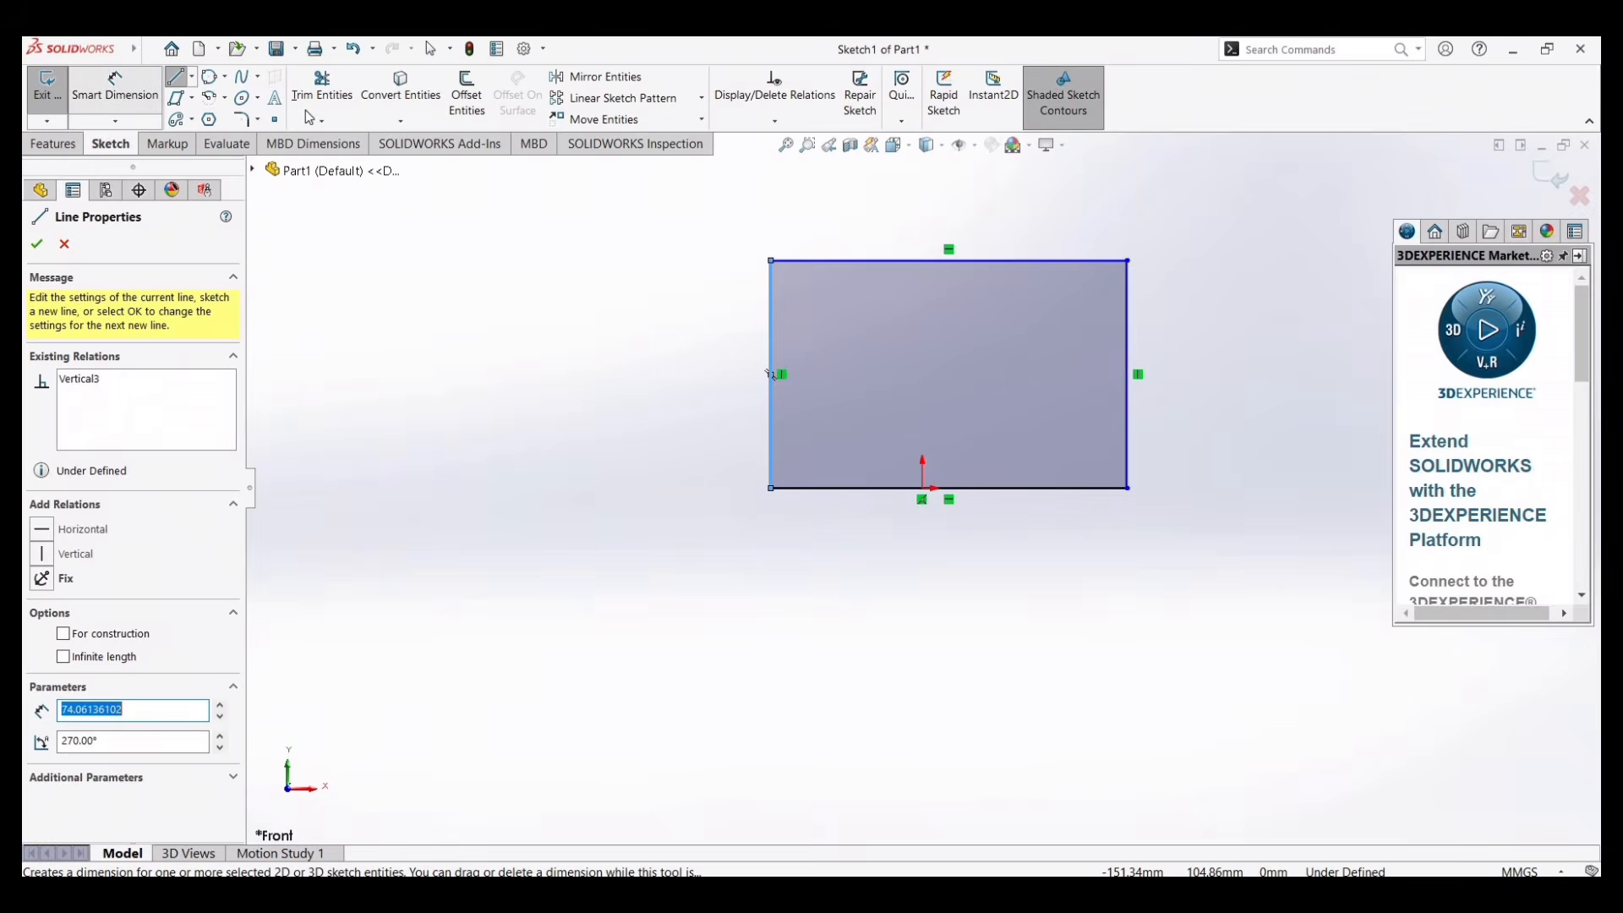
pyautogui.click(995, 489)
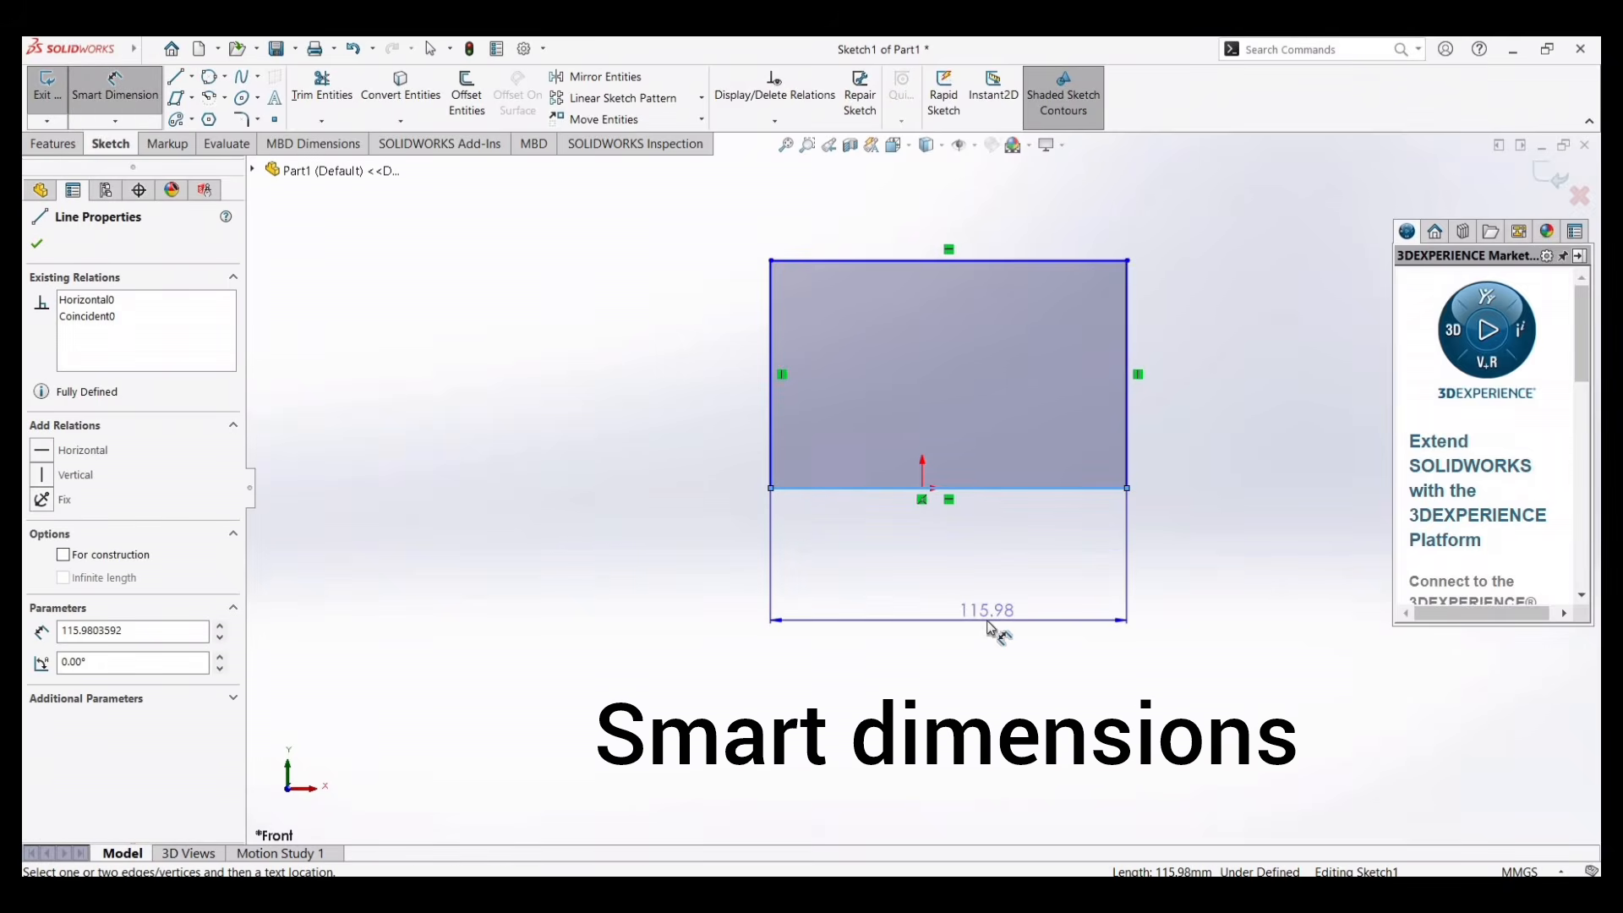
pyautogui.click(991, 628)
pyautogui.write('120')
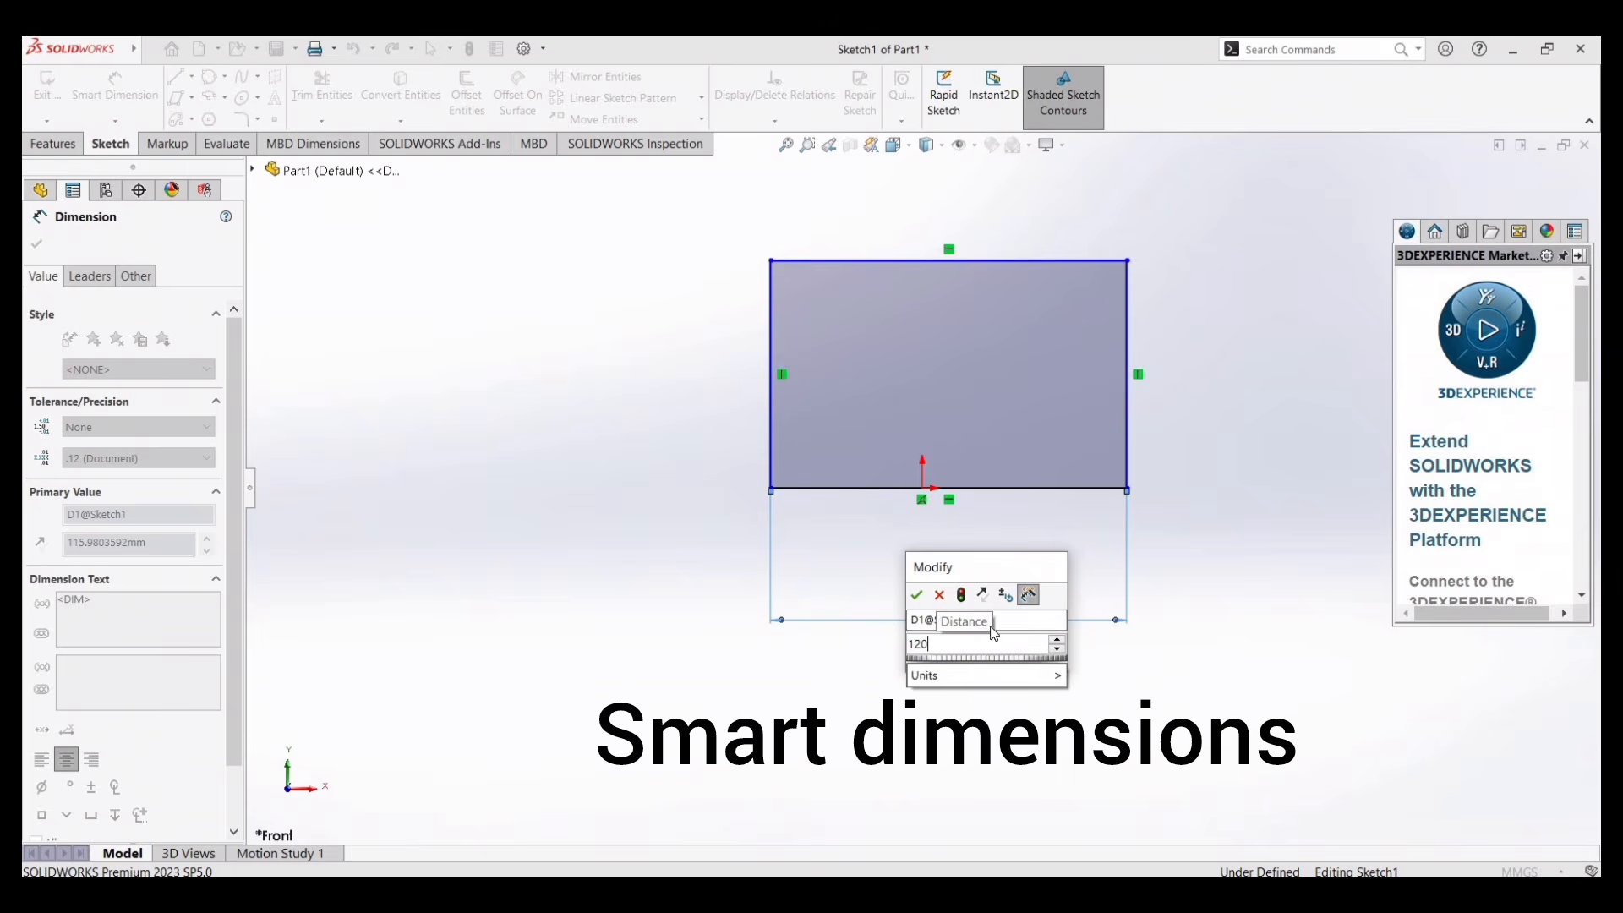
pyautogui.press('Return')
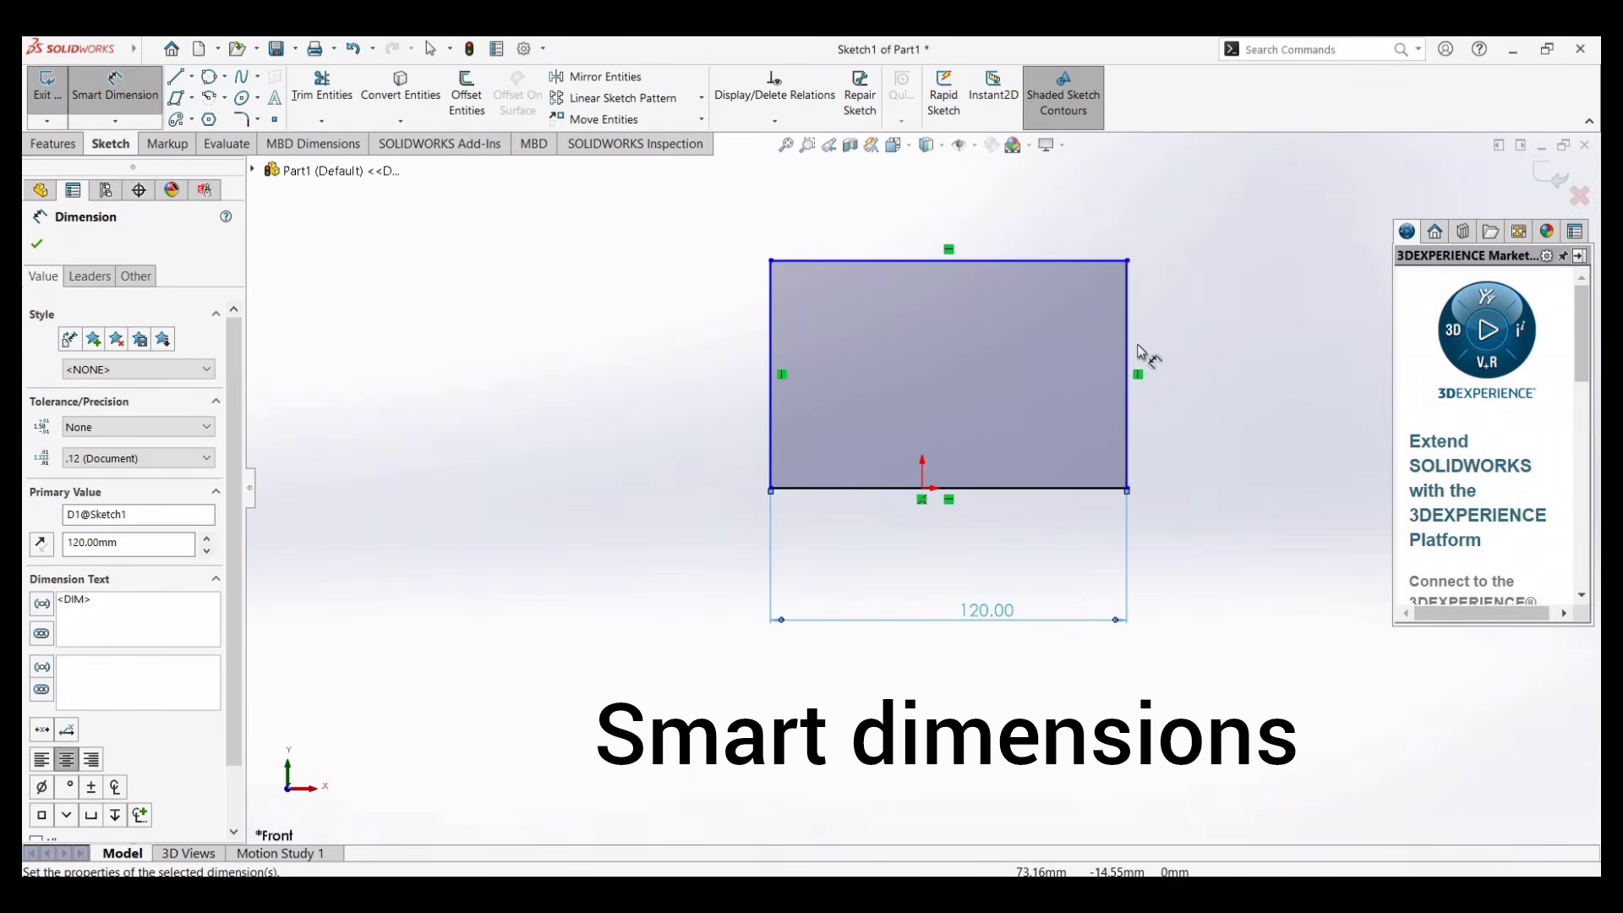
# - Dimension the rectangle's right vertical edge at 60 mm and finish dimensioning
pyautogui.click(1128, 346)
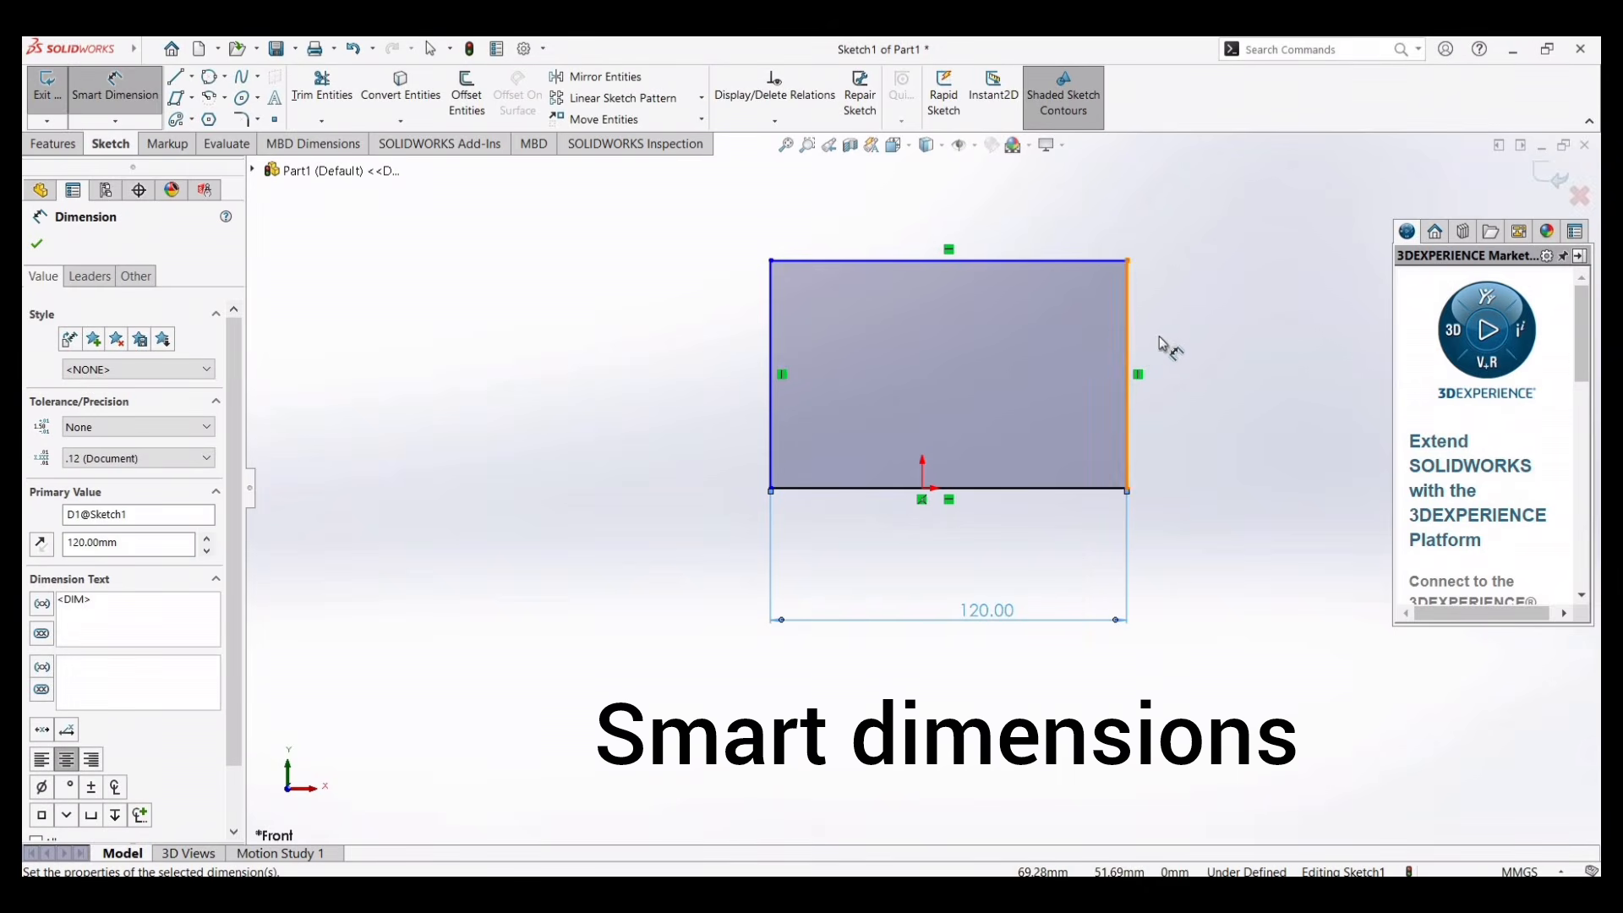
pyautogui.click(1208, 348)
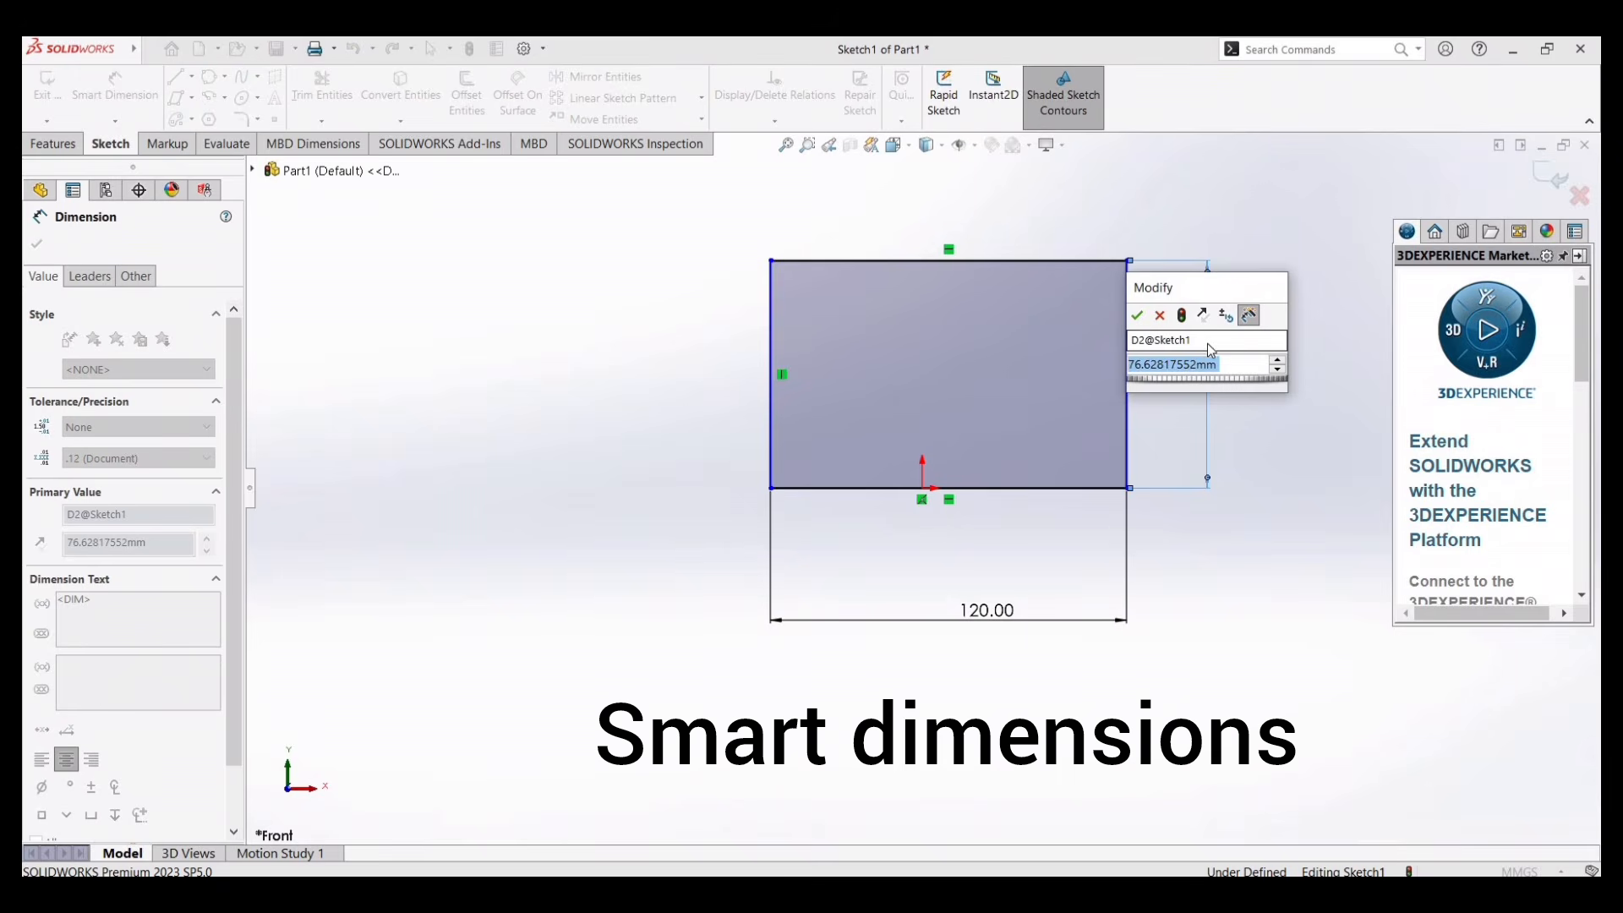
pyautogui.write('60')
pyautogui.press('Return')
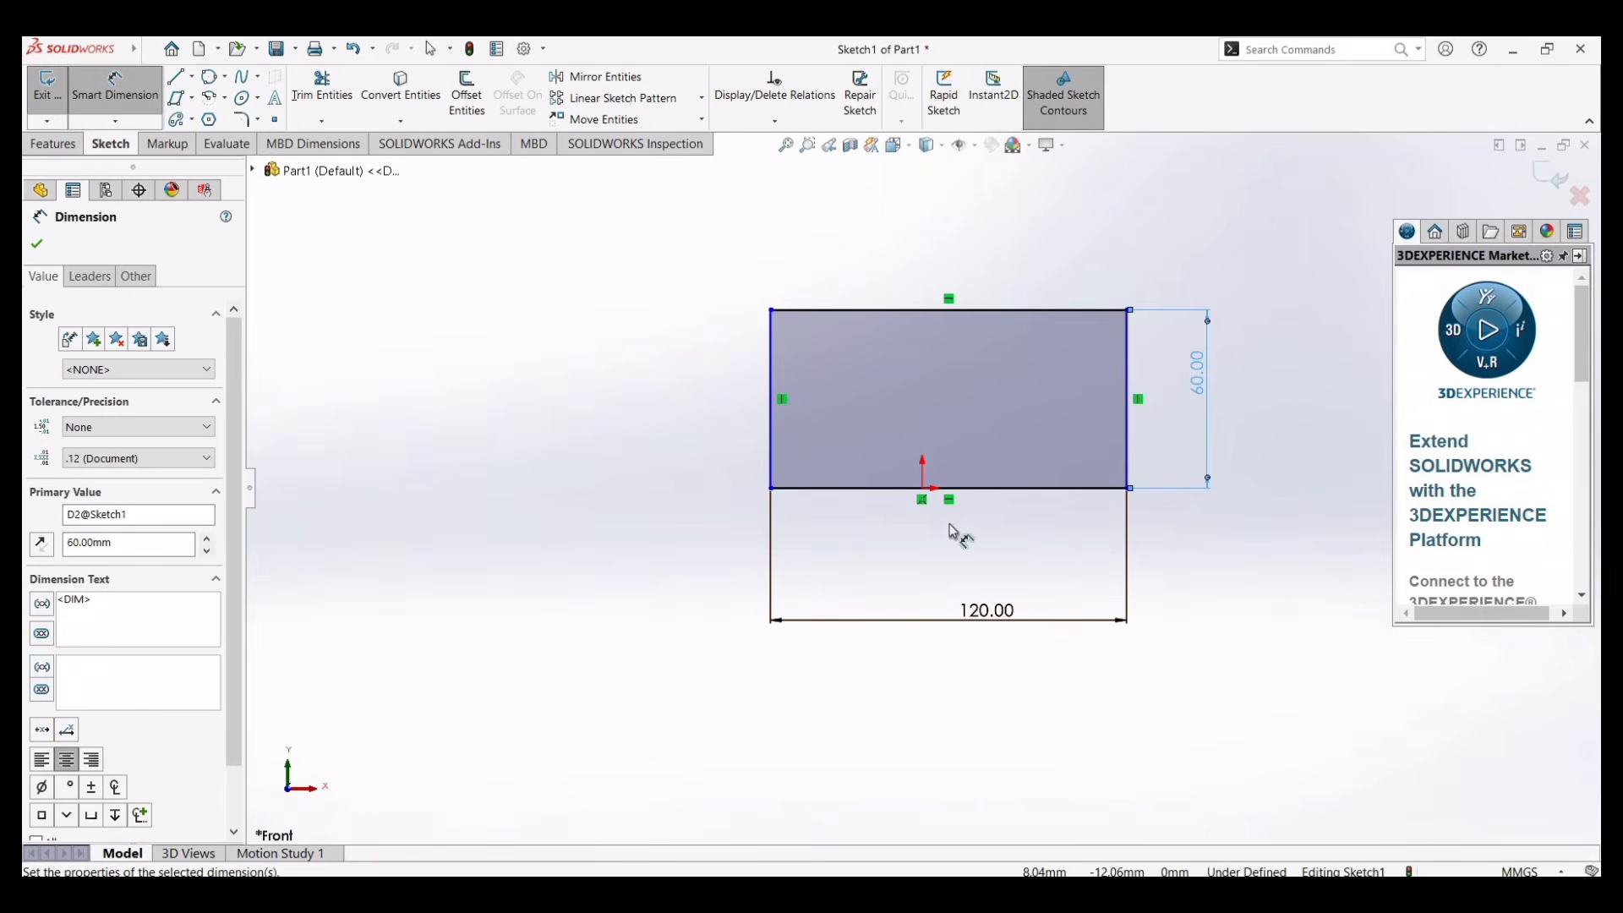
pyautogui.click(36, 246)
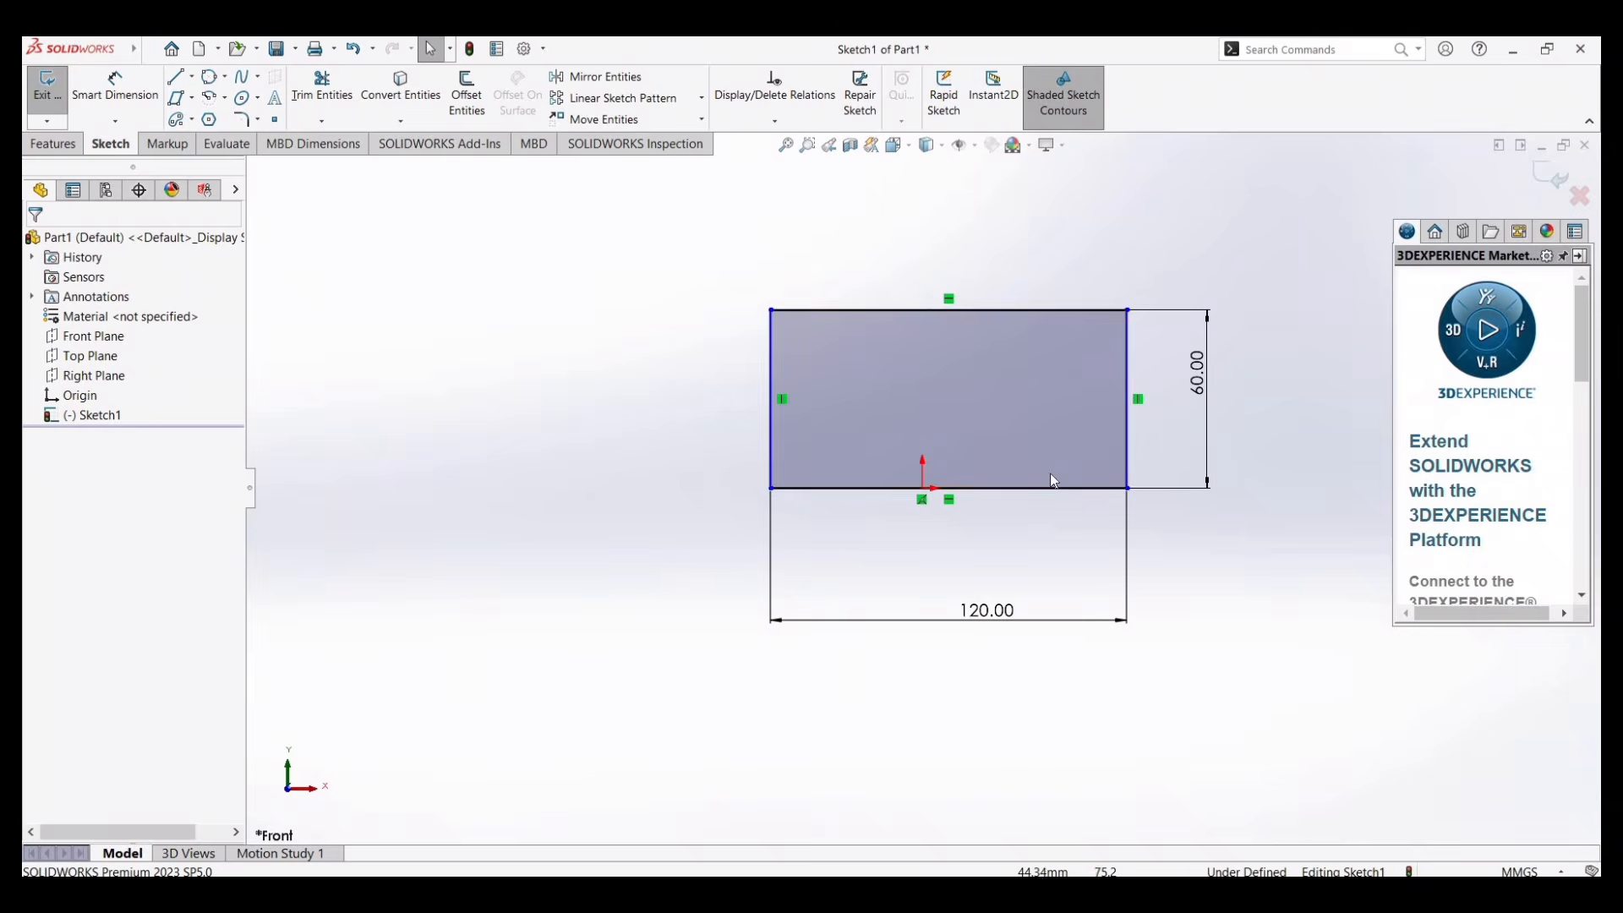
# - Set up a Blind Boss-Extrude of the rectangle sketch with a depth of 30 mm
pyautogui.click(54, 144)
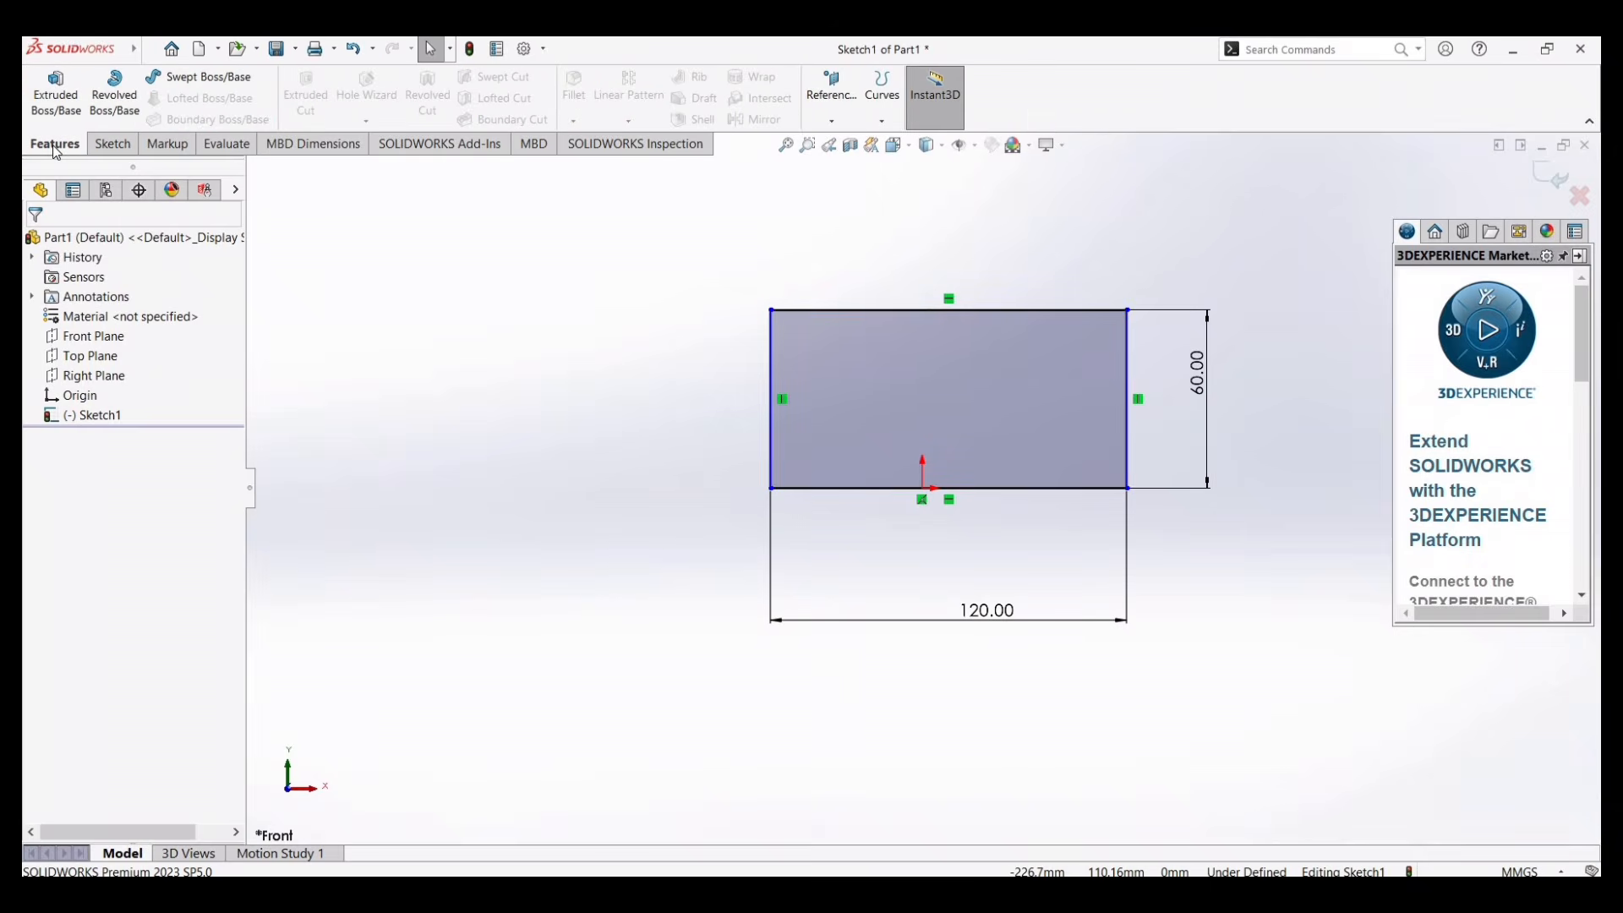
pyautogui.click(61, 86)
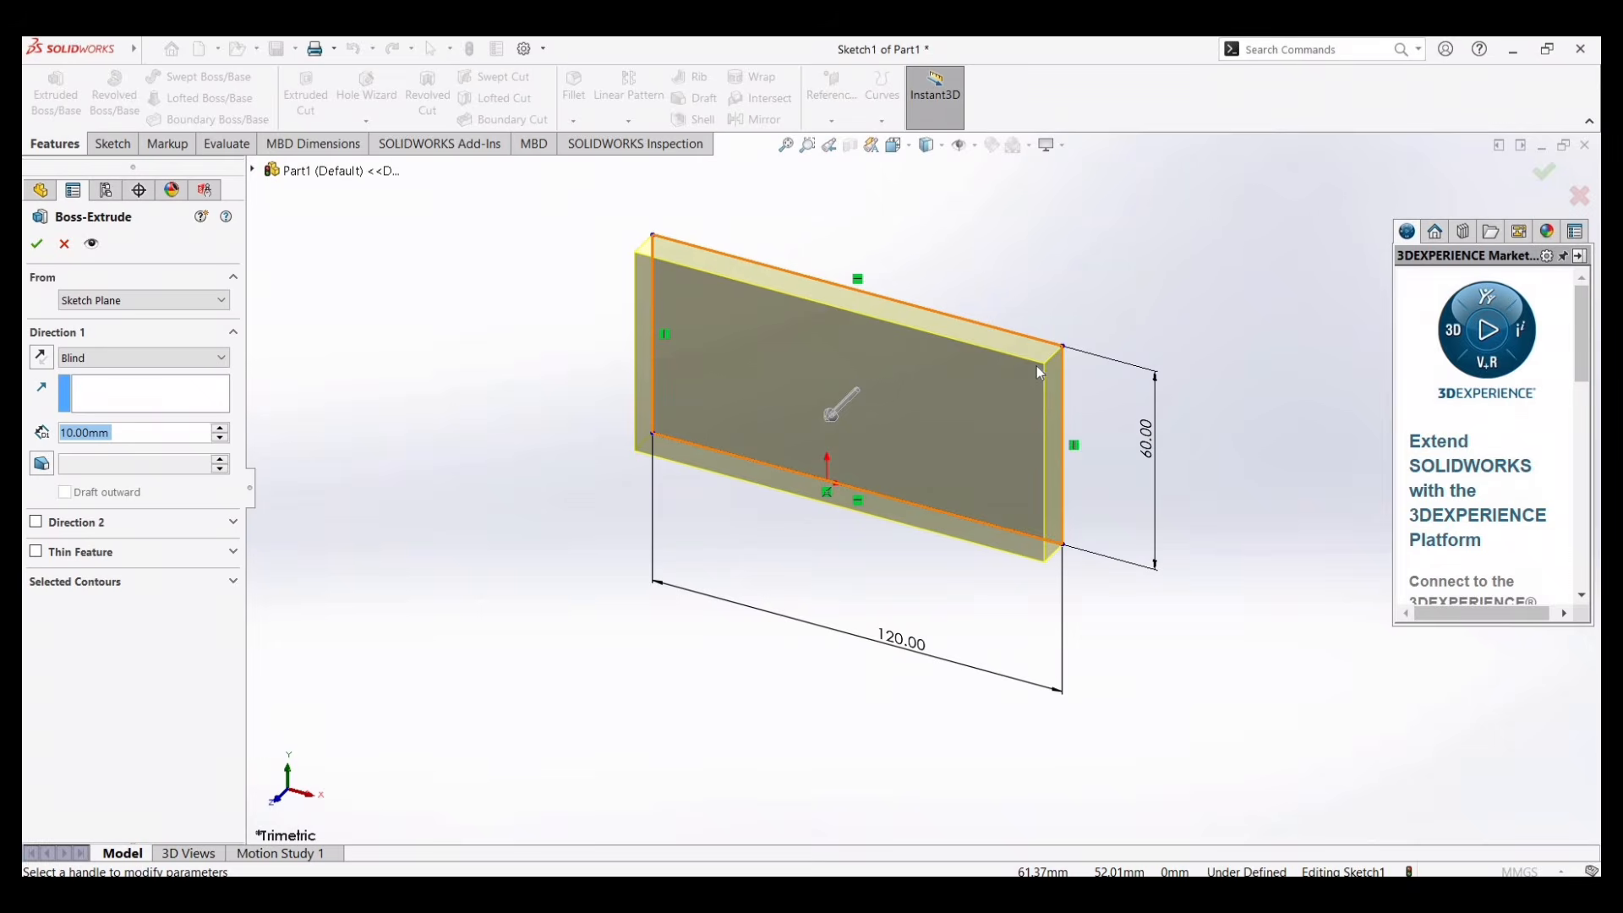
pyautogui.click(125, 433)
pyautogui.doubleClick(58, 435)
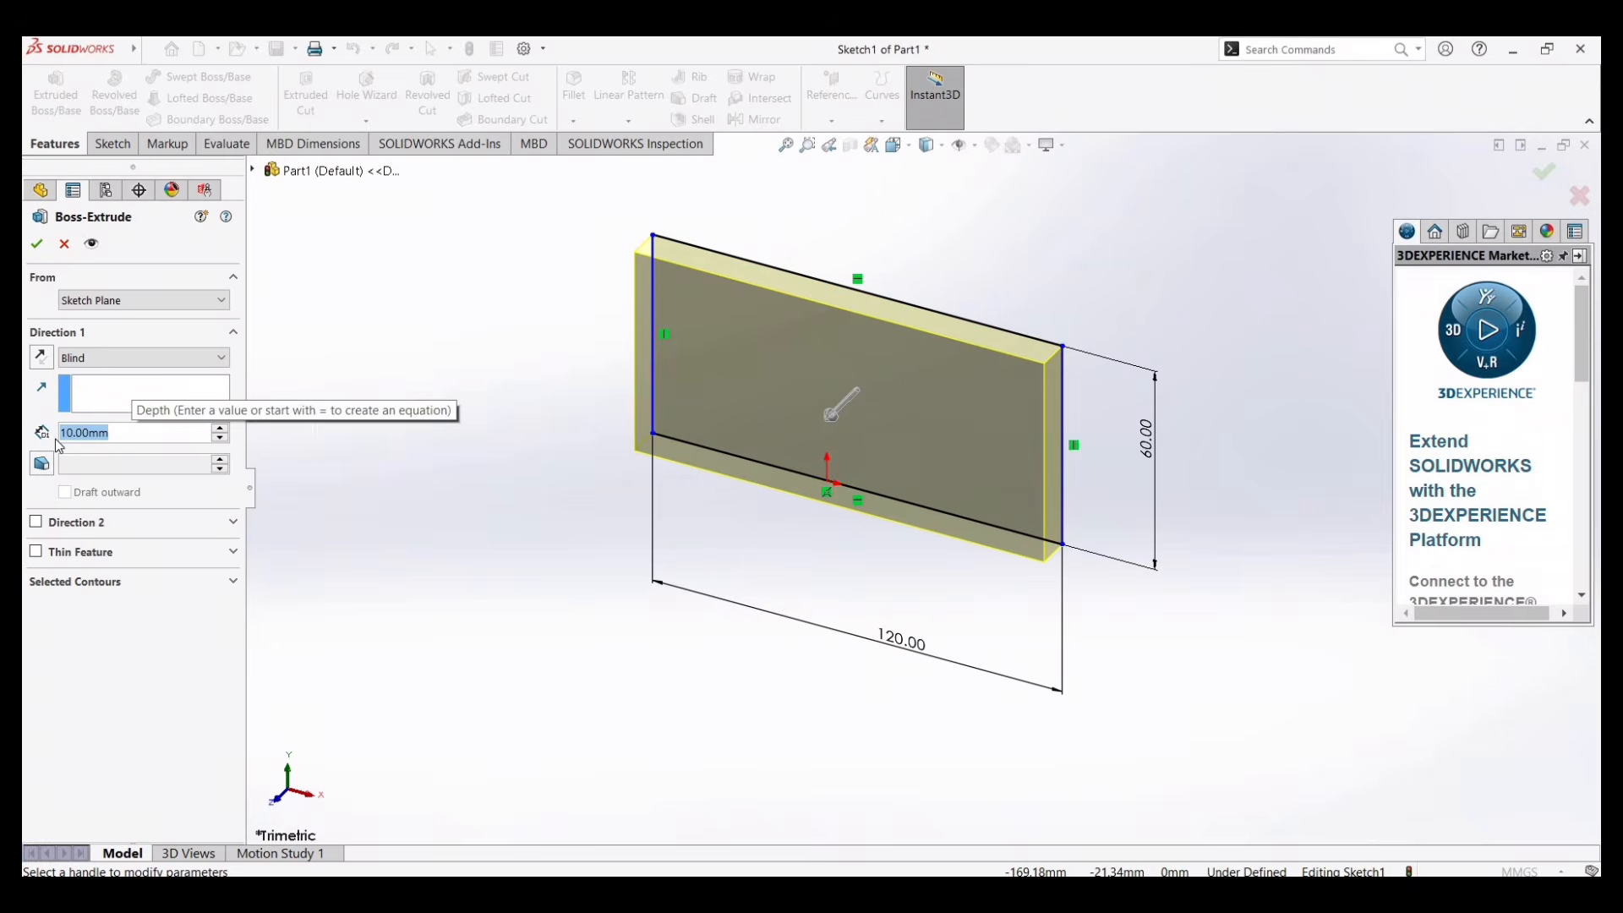
pyautogui.write('30')
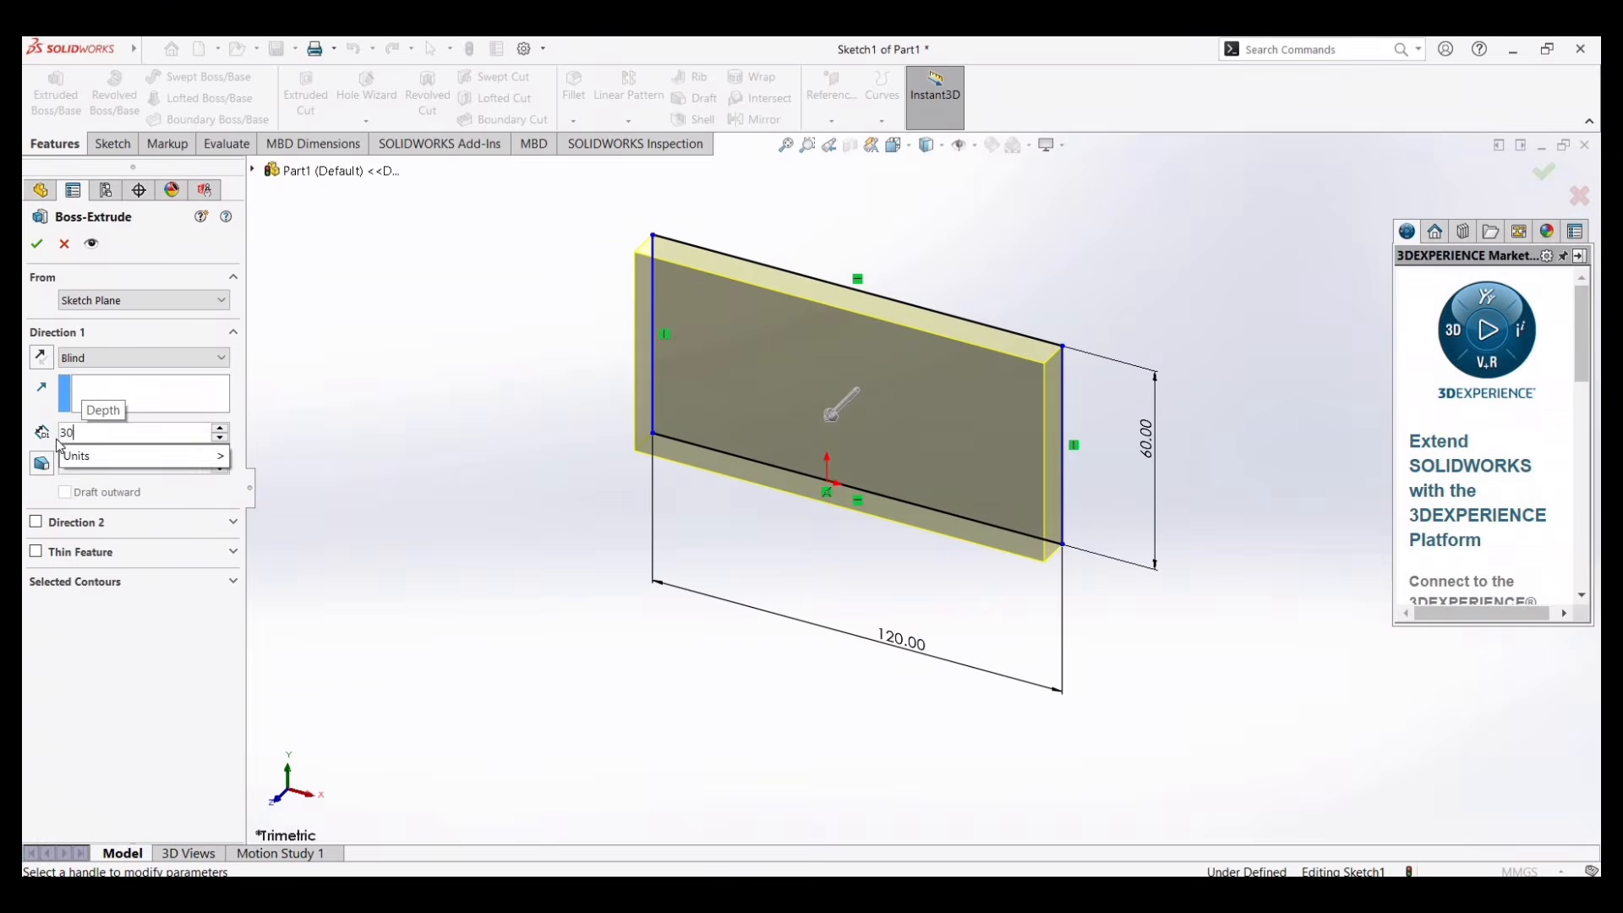
pyautogui.press('Return')
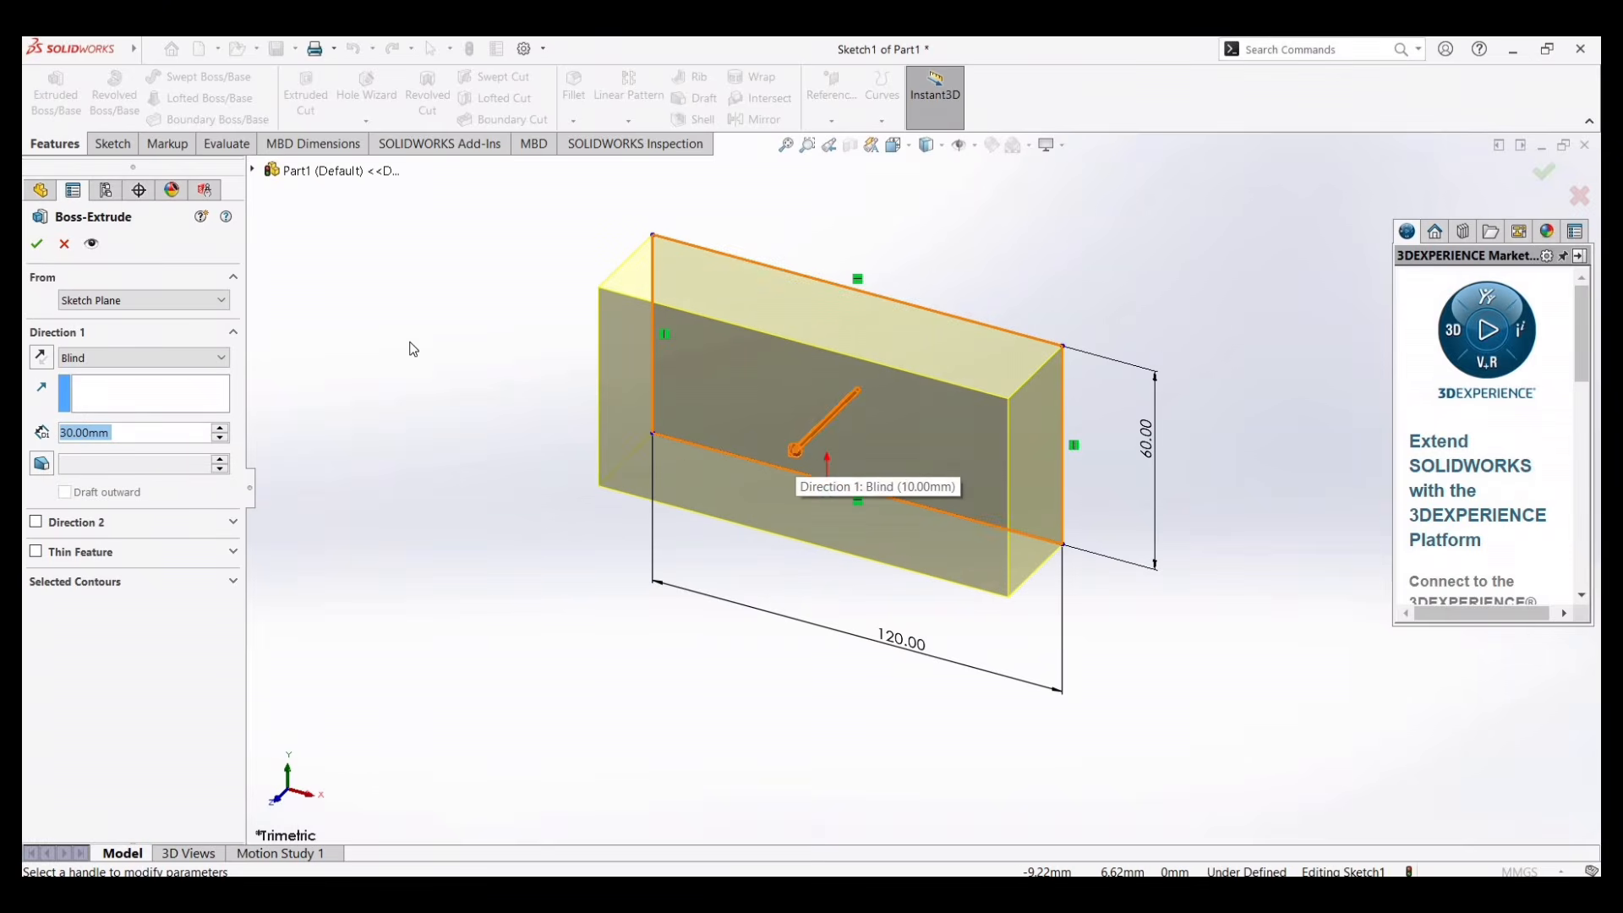
# - Try the extrusion in the reversed direction and create it with the Mid Plane end condition
pyautogui.click(40, 359)
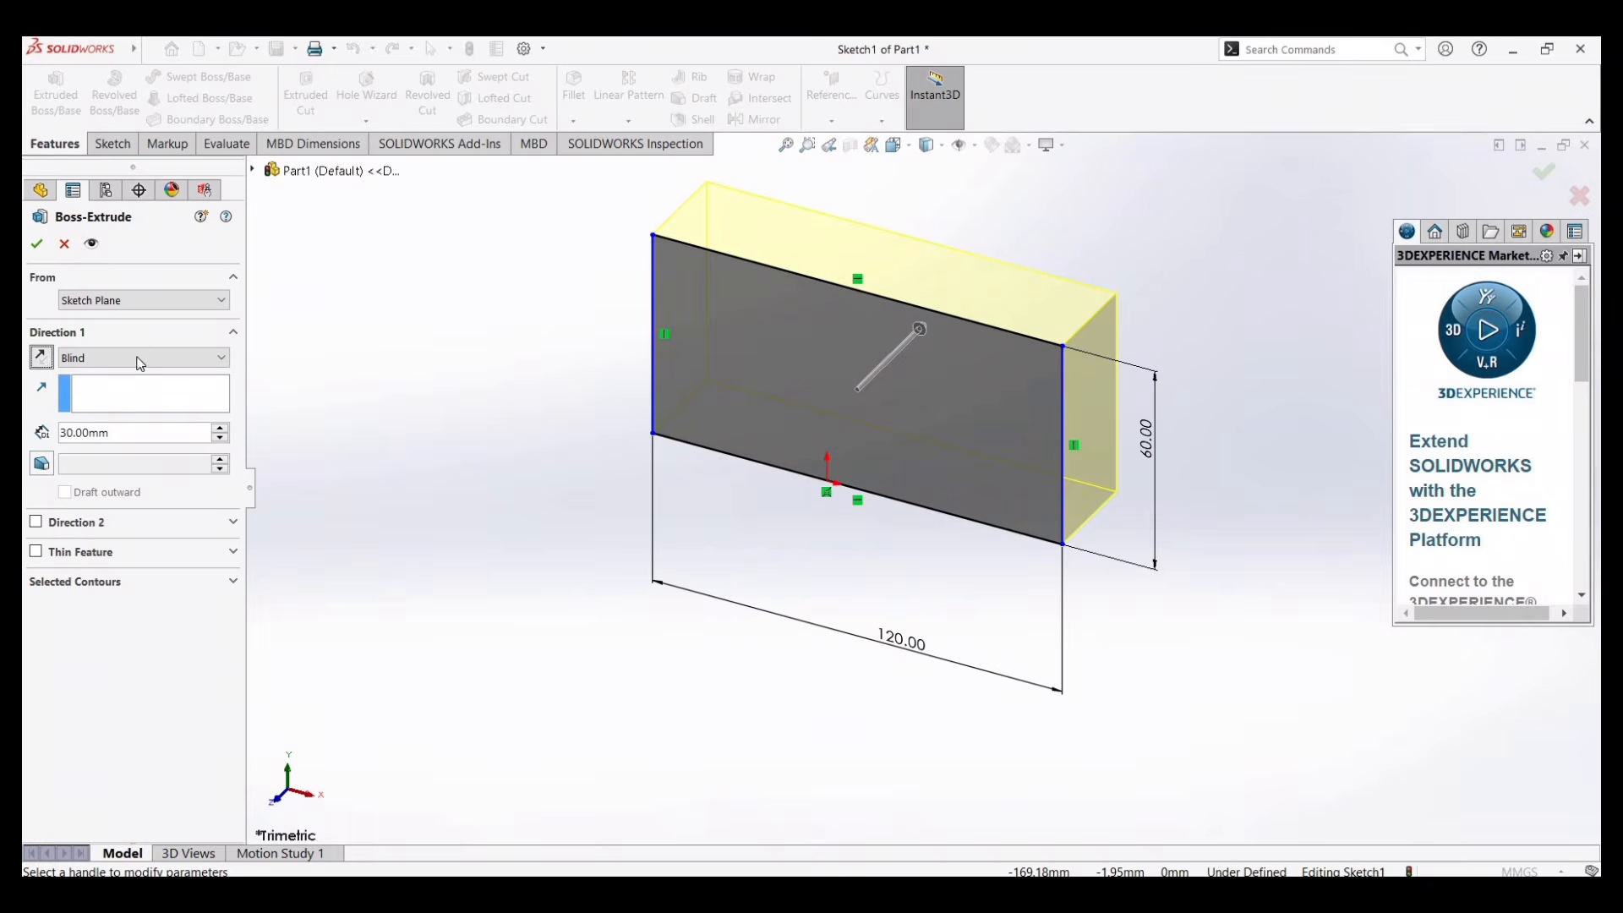
pyautogui.click(196, 363)
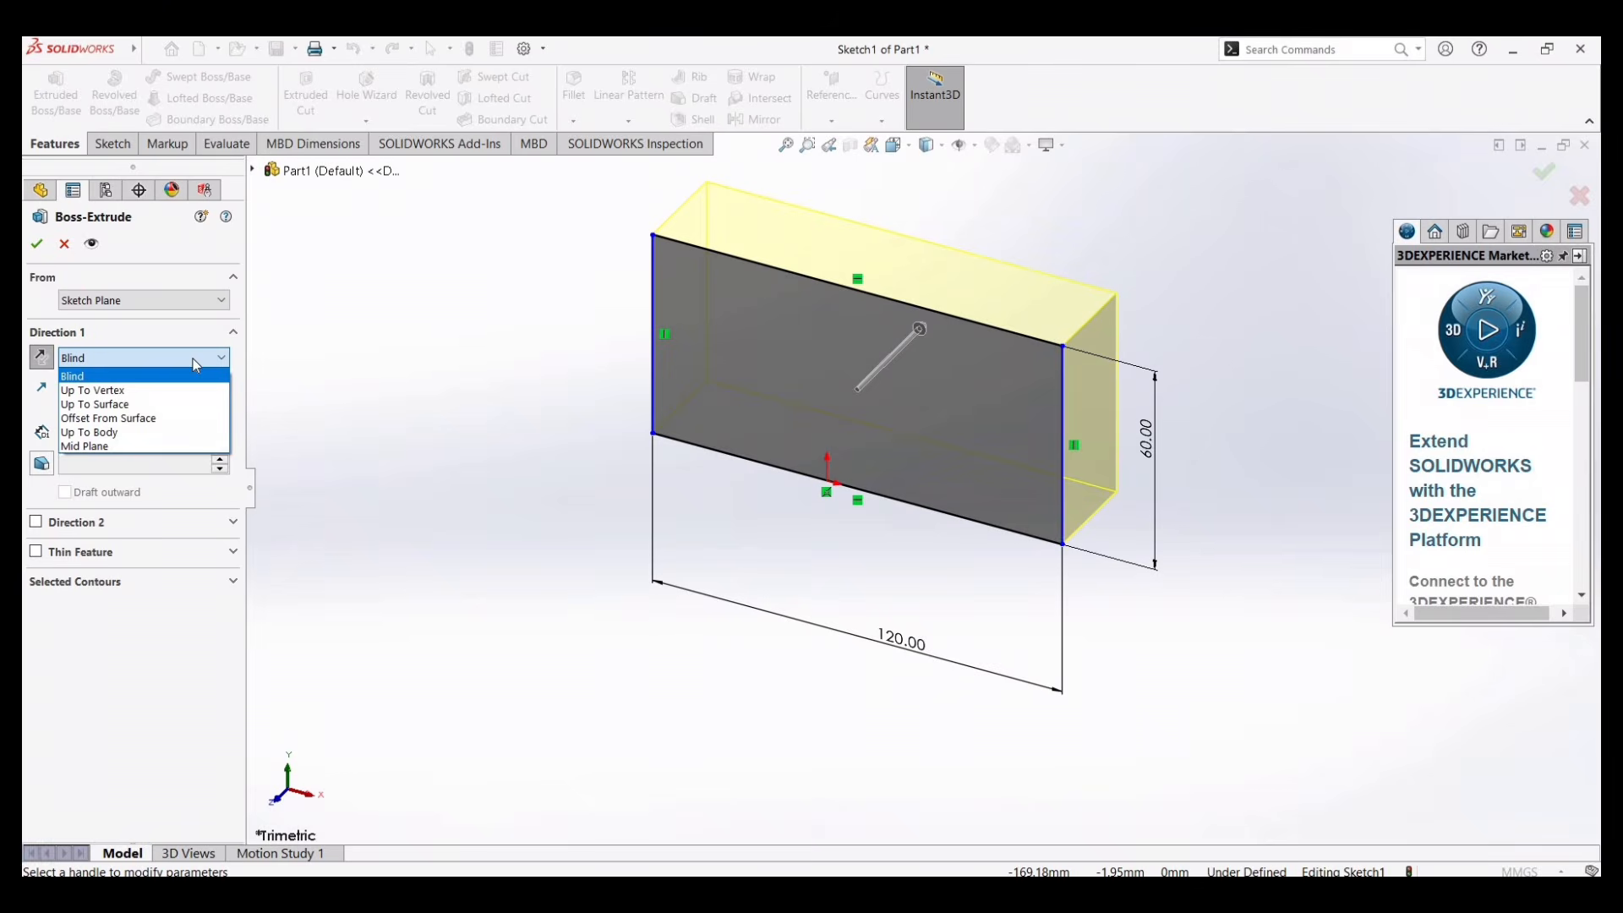
pyautogui.click(93, 447)
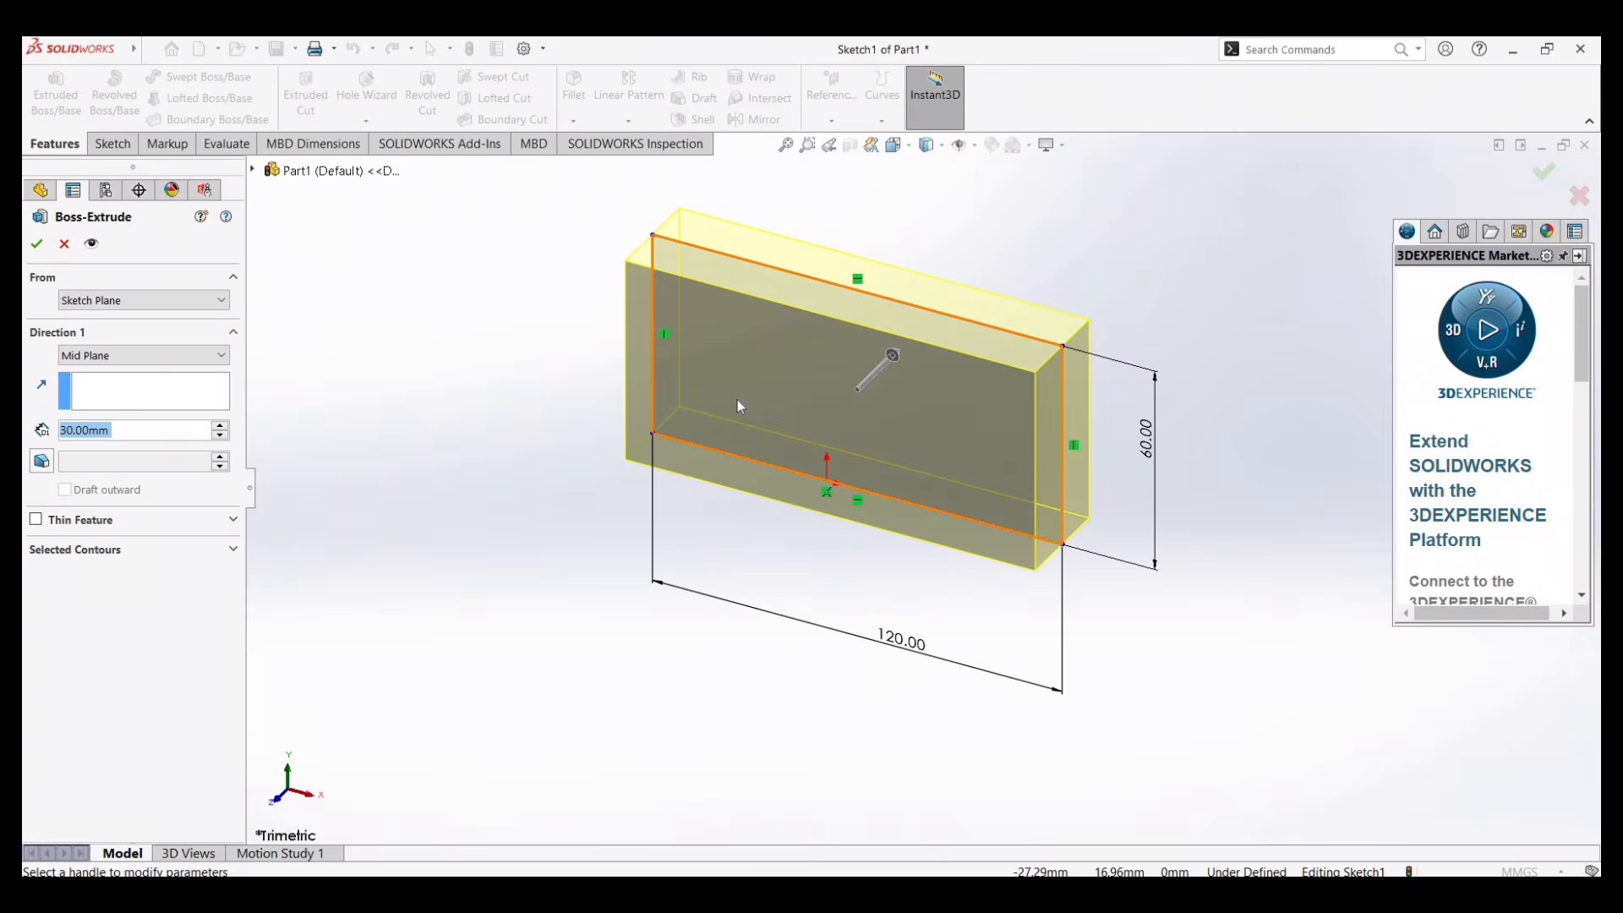
pyautogui.click(130, 360)
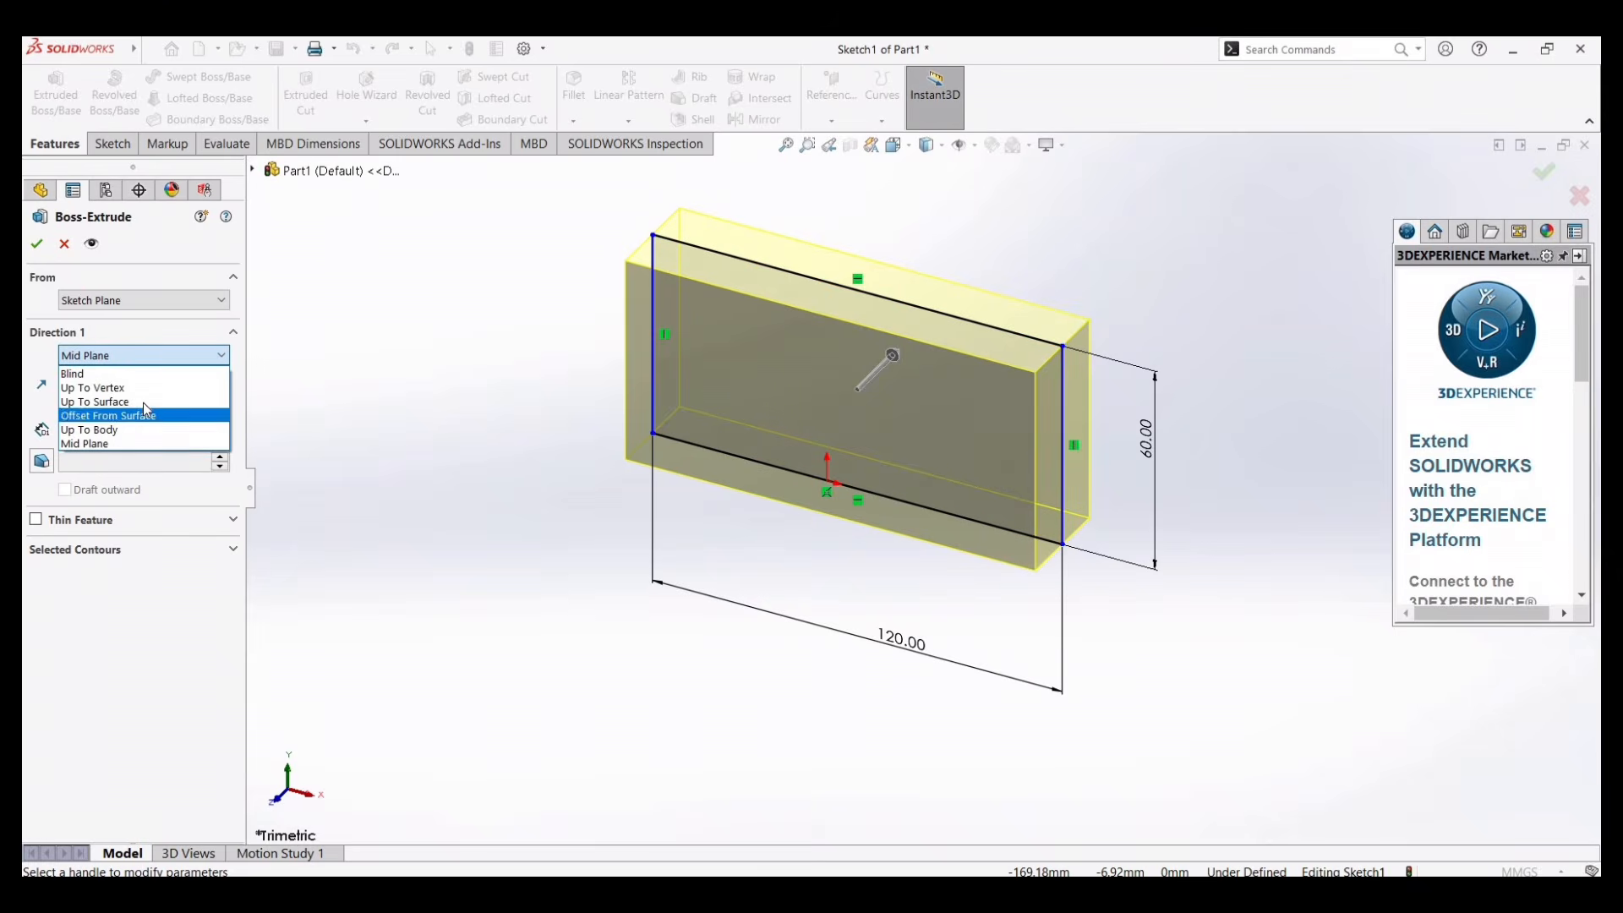
pyautogui.click(38, 251)
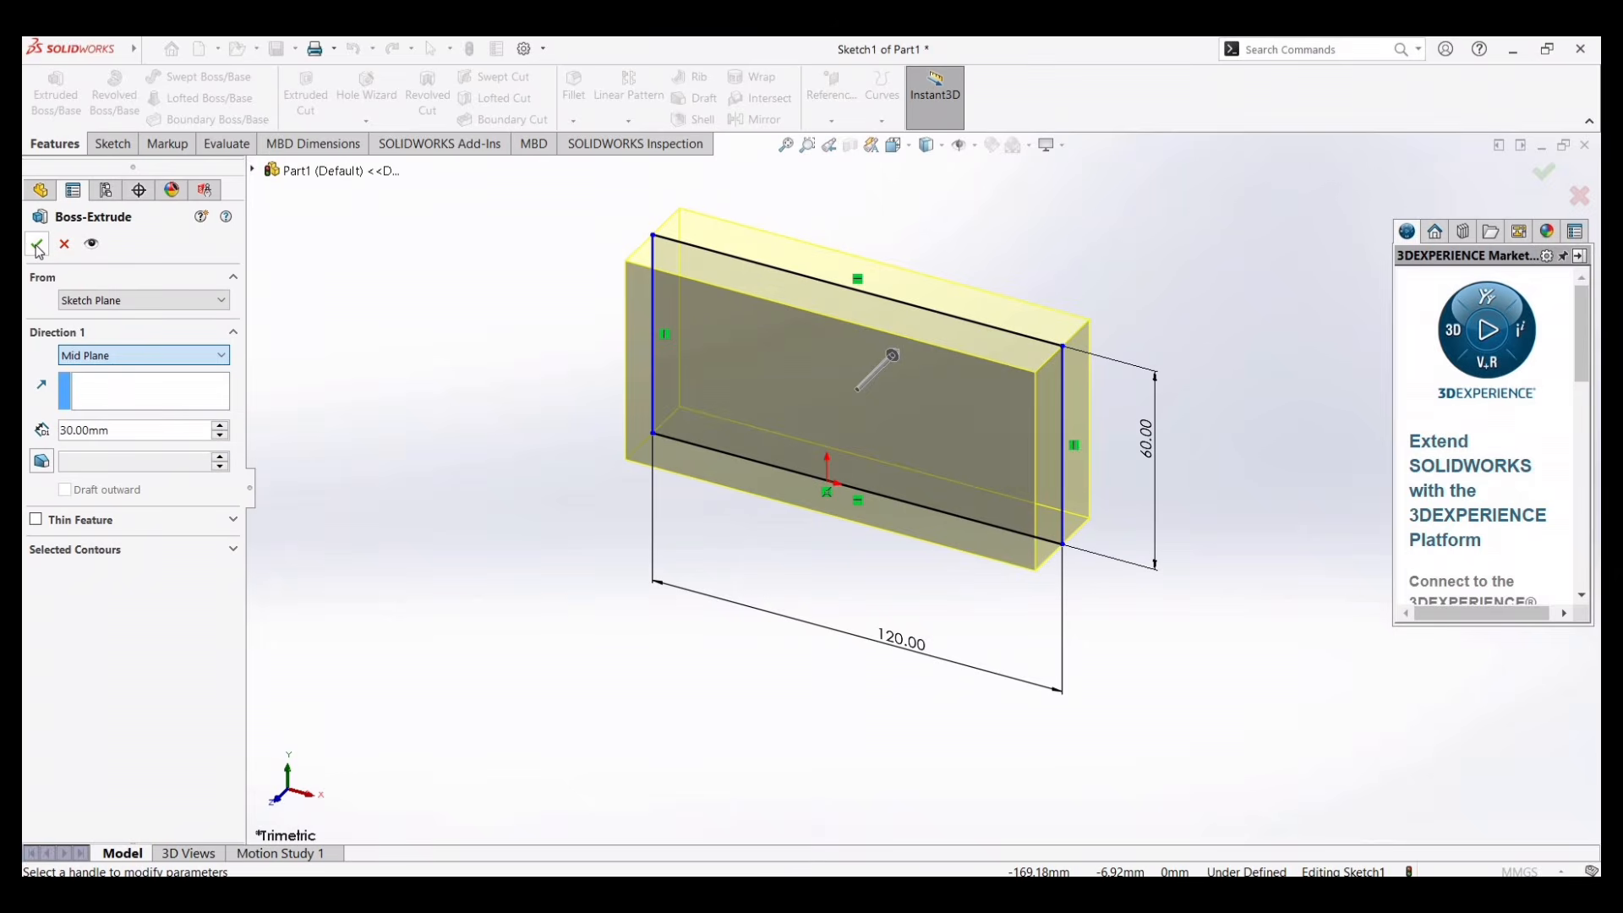
pyautogui.click(37, 247)
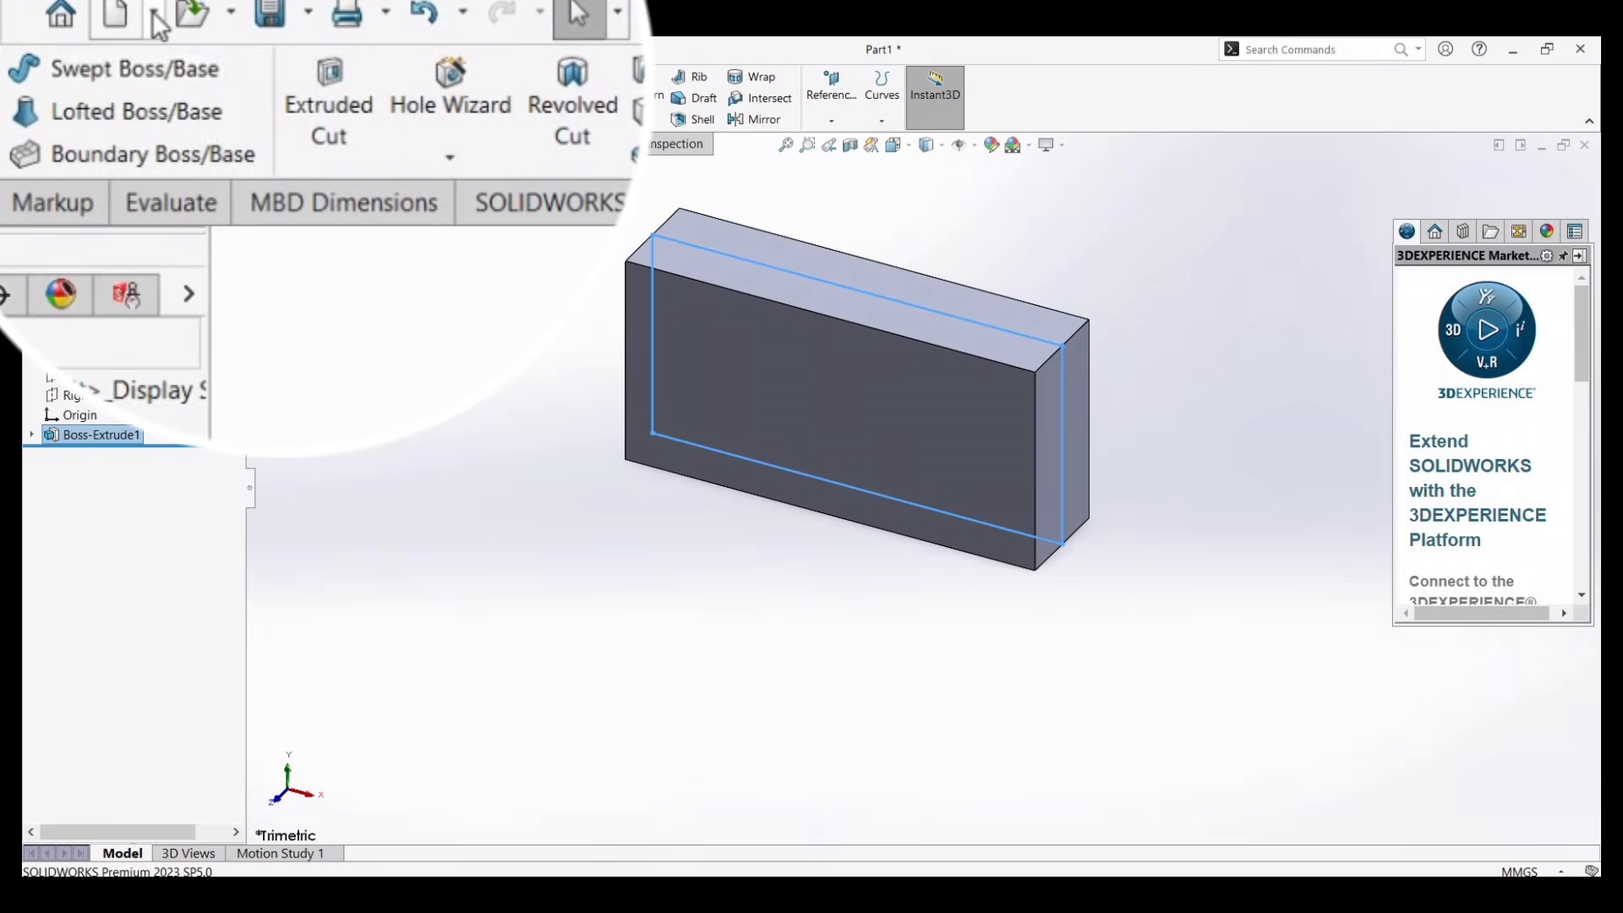
# - Make a drawing from the part, saving the part as Part1 in the Solidworks Design folder and choosing the A3 (ISO) sheet size
pyautogui.click(155, 17)
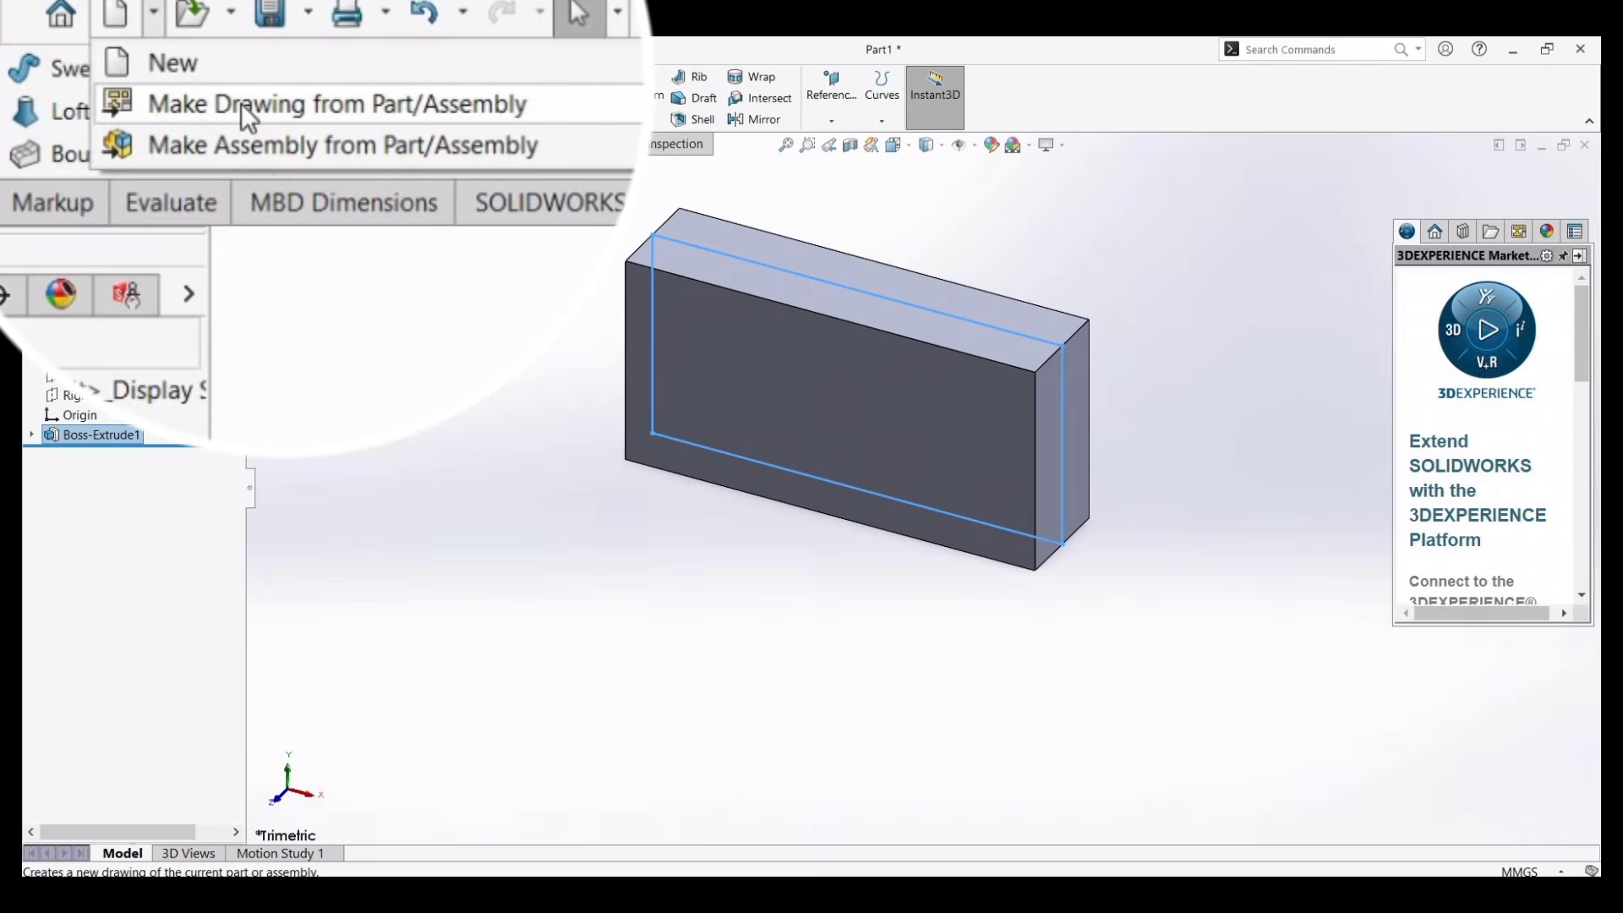
pyautogui.click(291, 114)
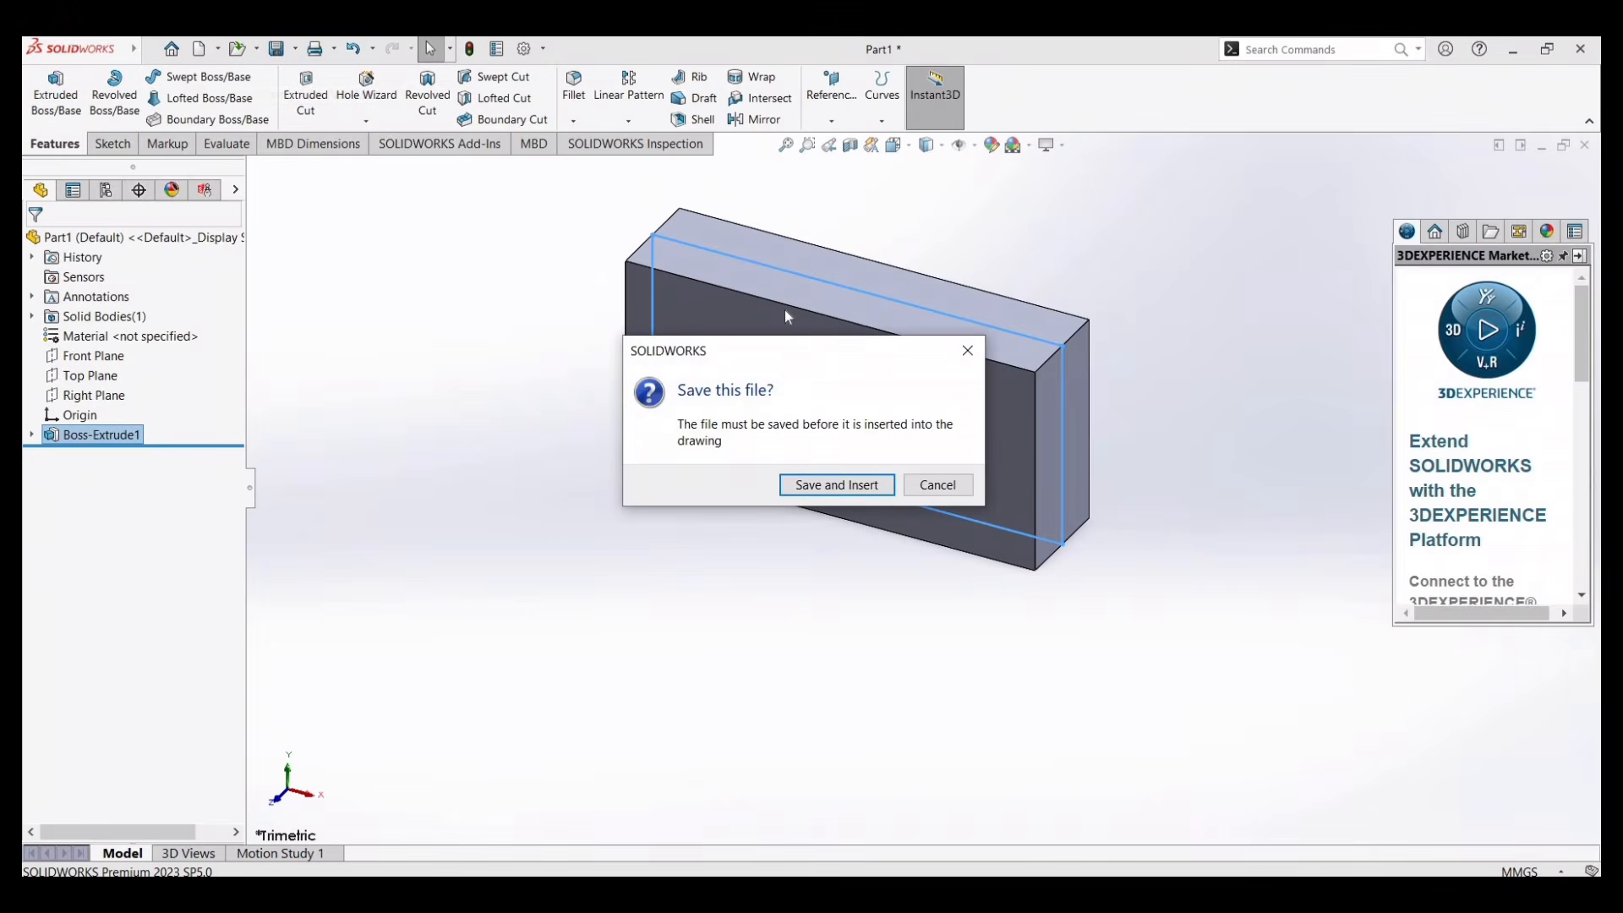
pyautogui.click(840, 485)
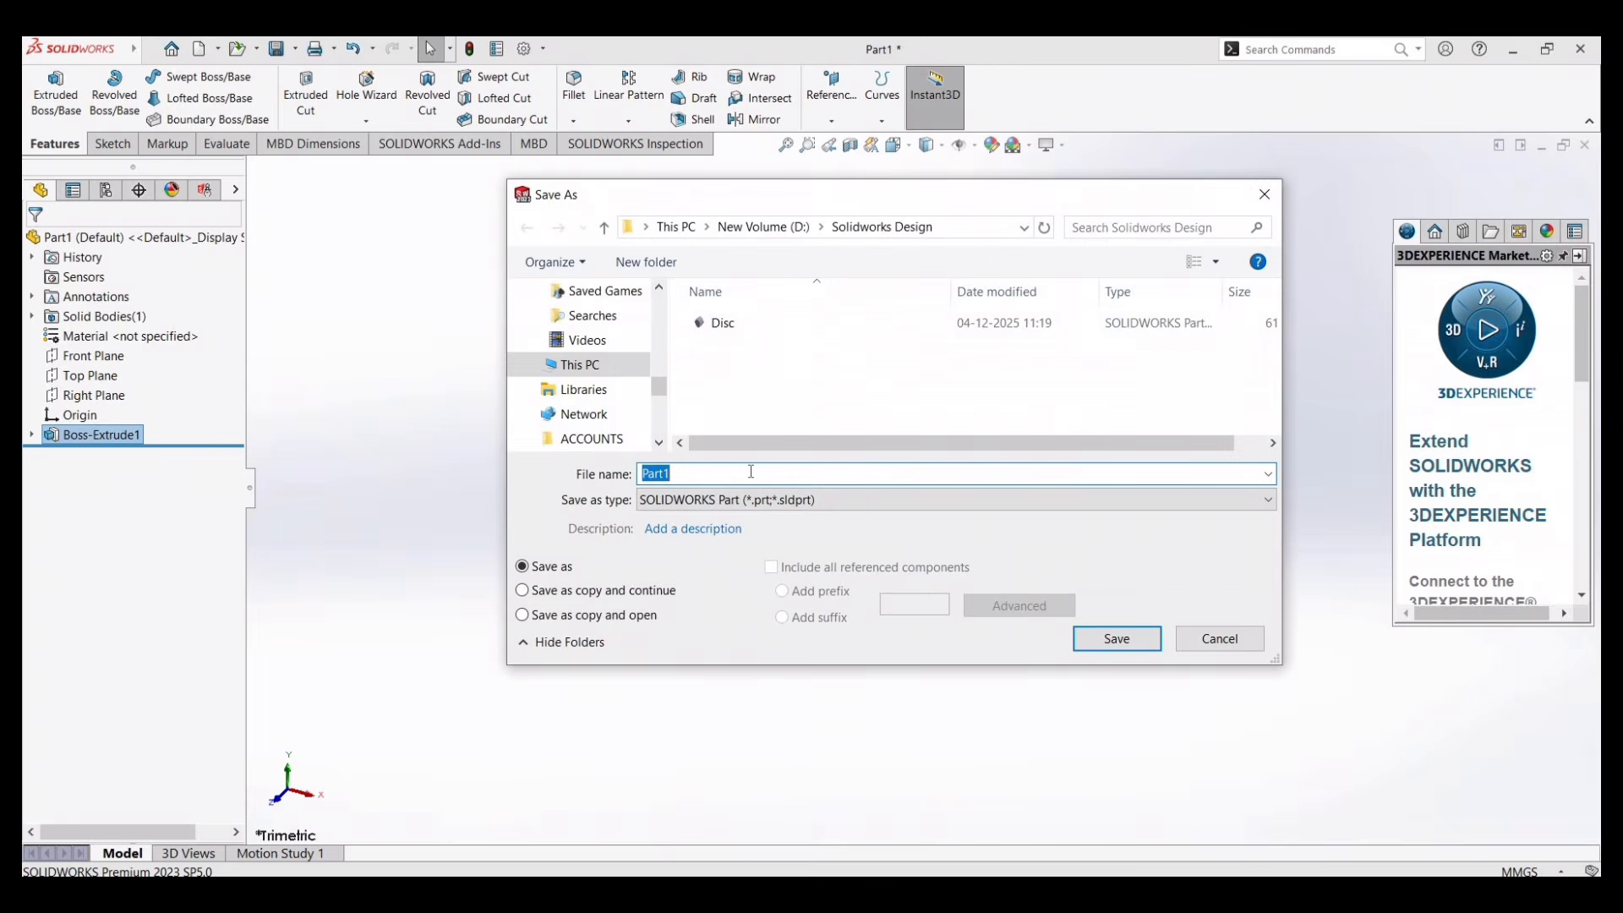
pyautogui.click(1130, 639)
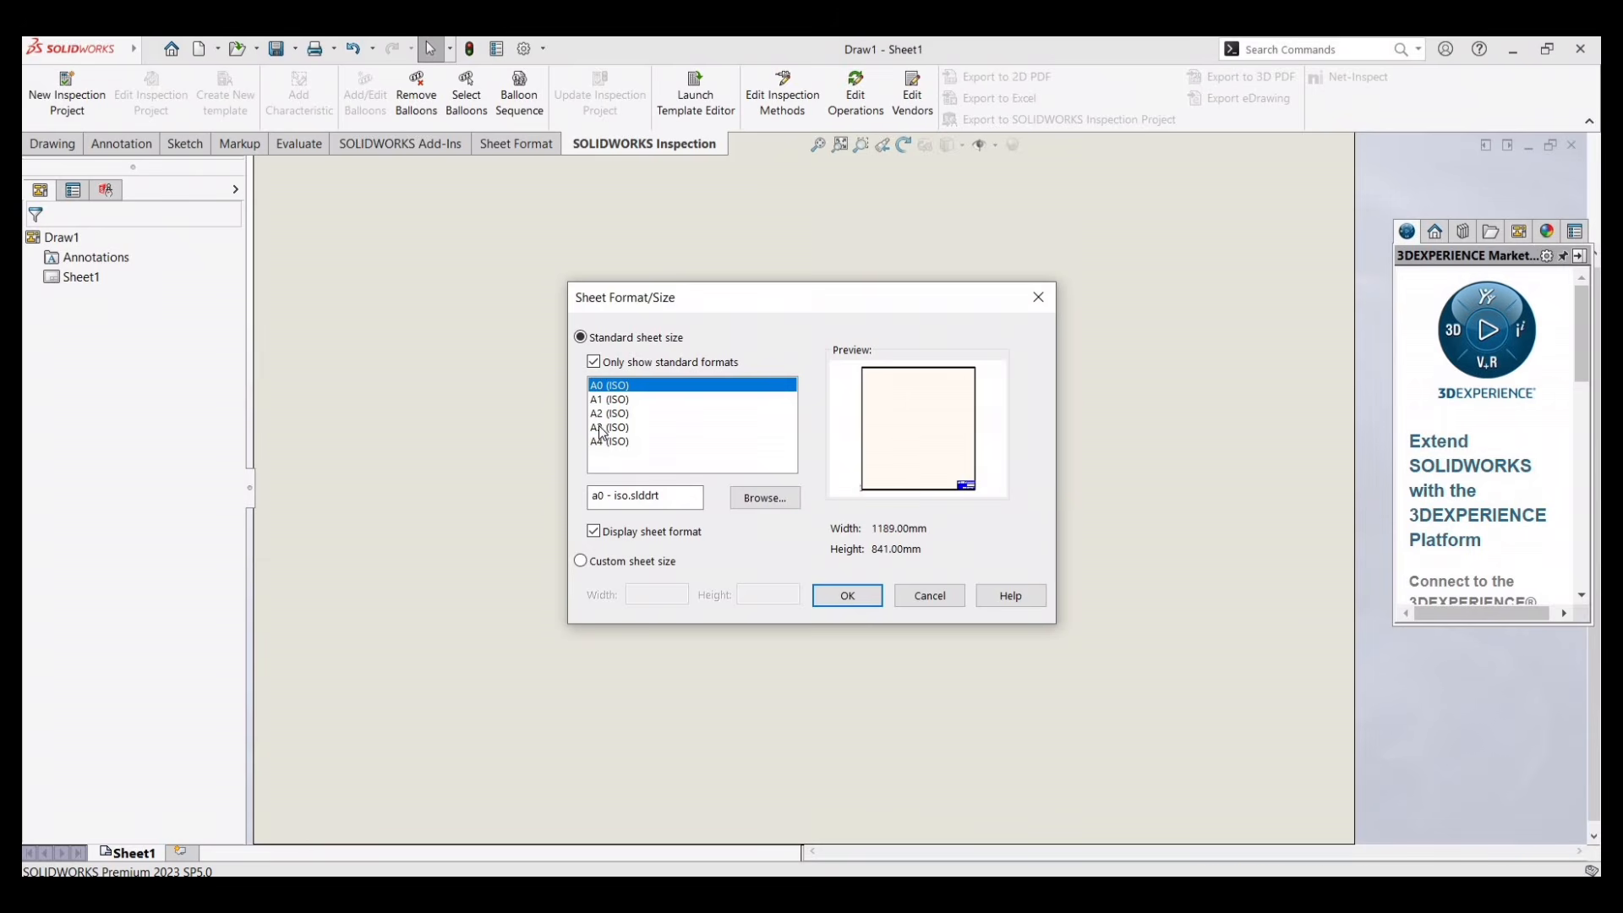
pyautogui.click(602, 432)
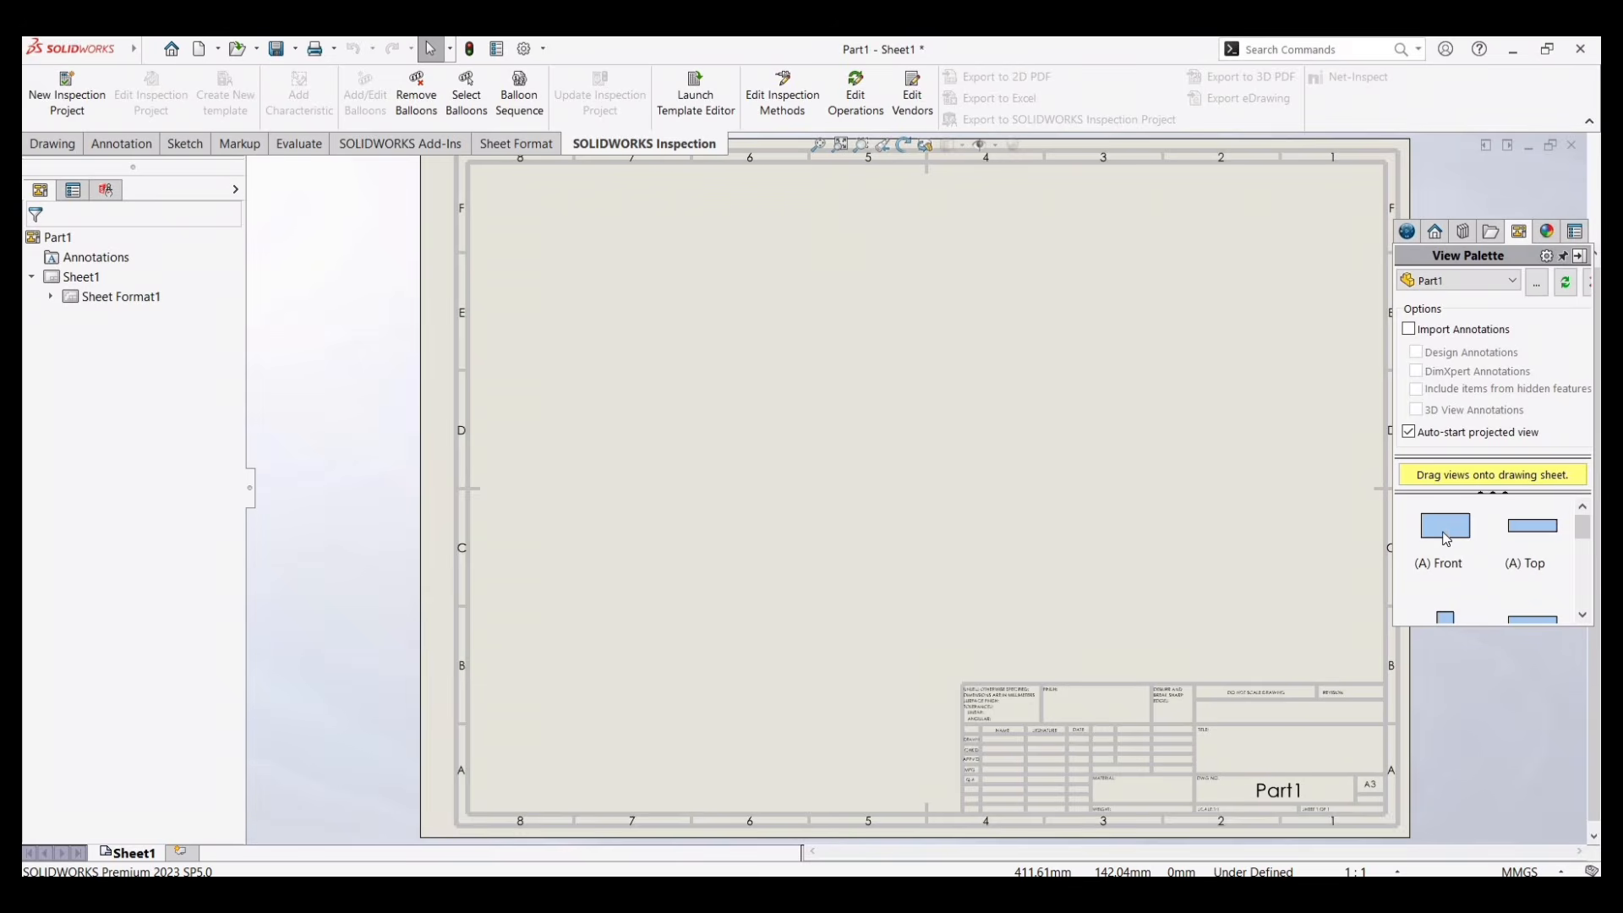
# - Place the Front view of Part1 in the upper left area of the drawing sheet
pyautogui.moveTo(1446, 539); pyautogui.dragTo(683, 362)
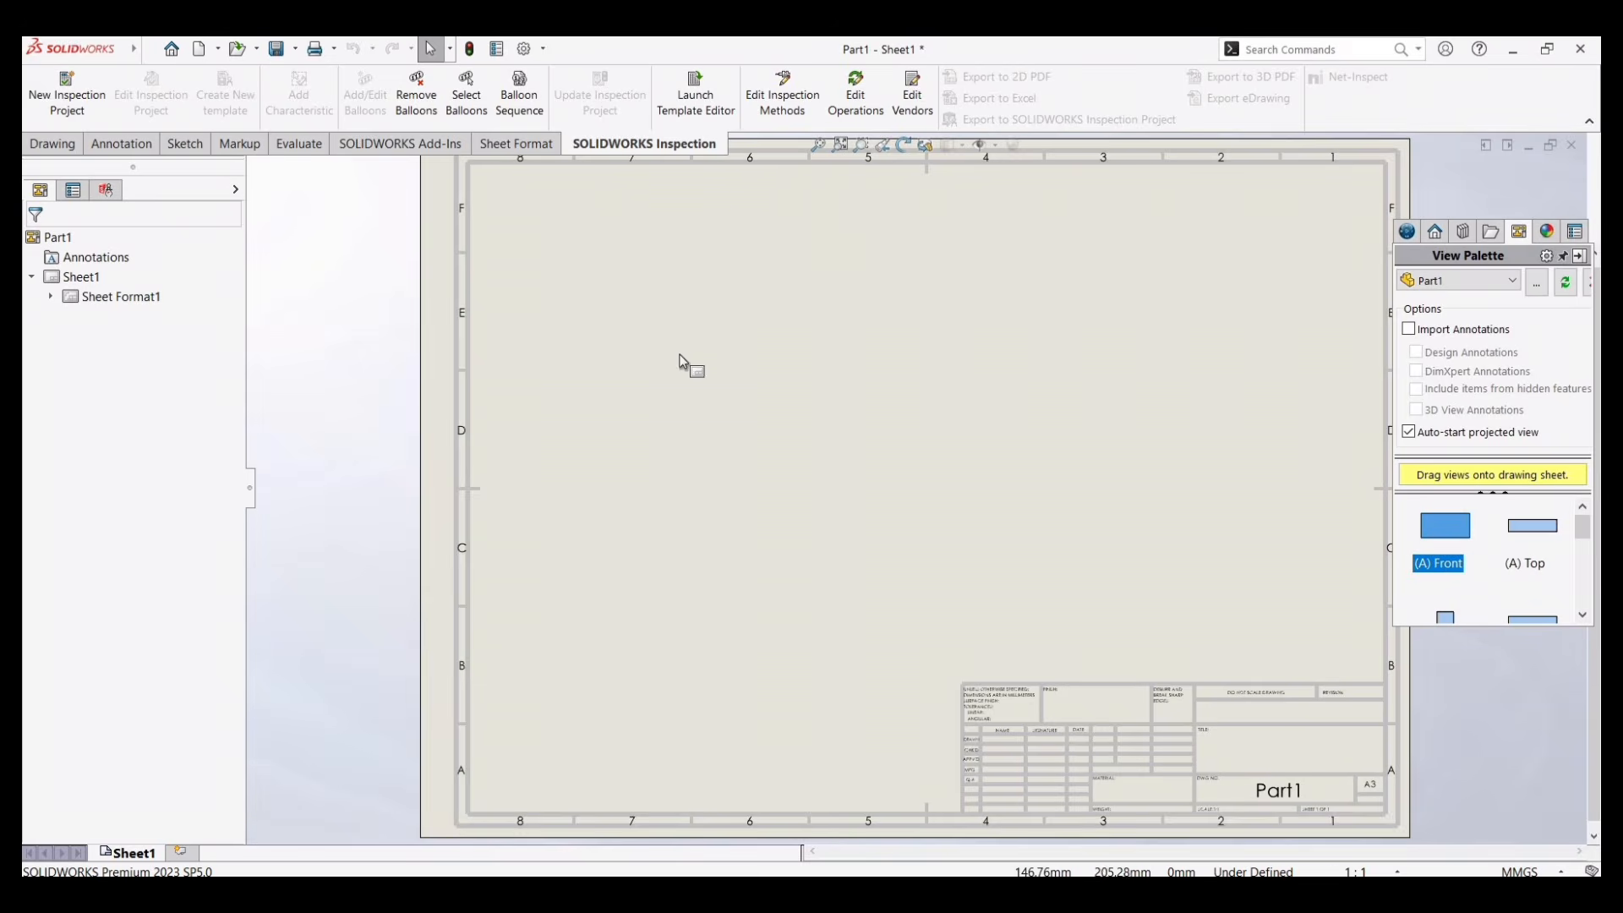
pyautogui.click(688, 369)
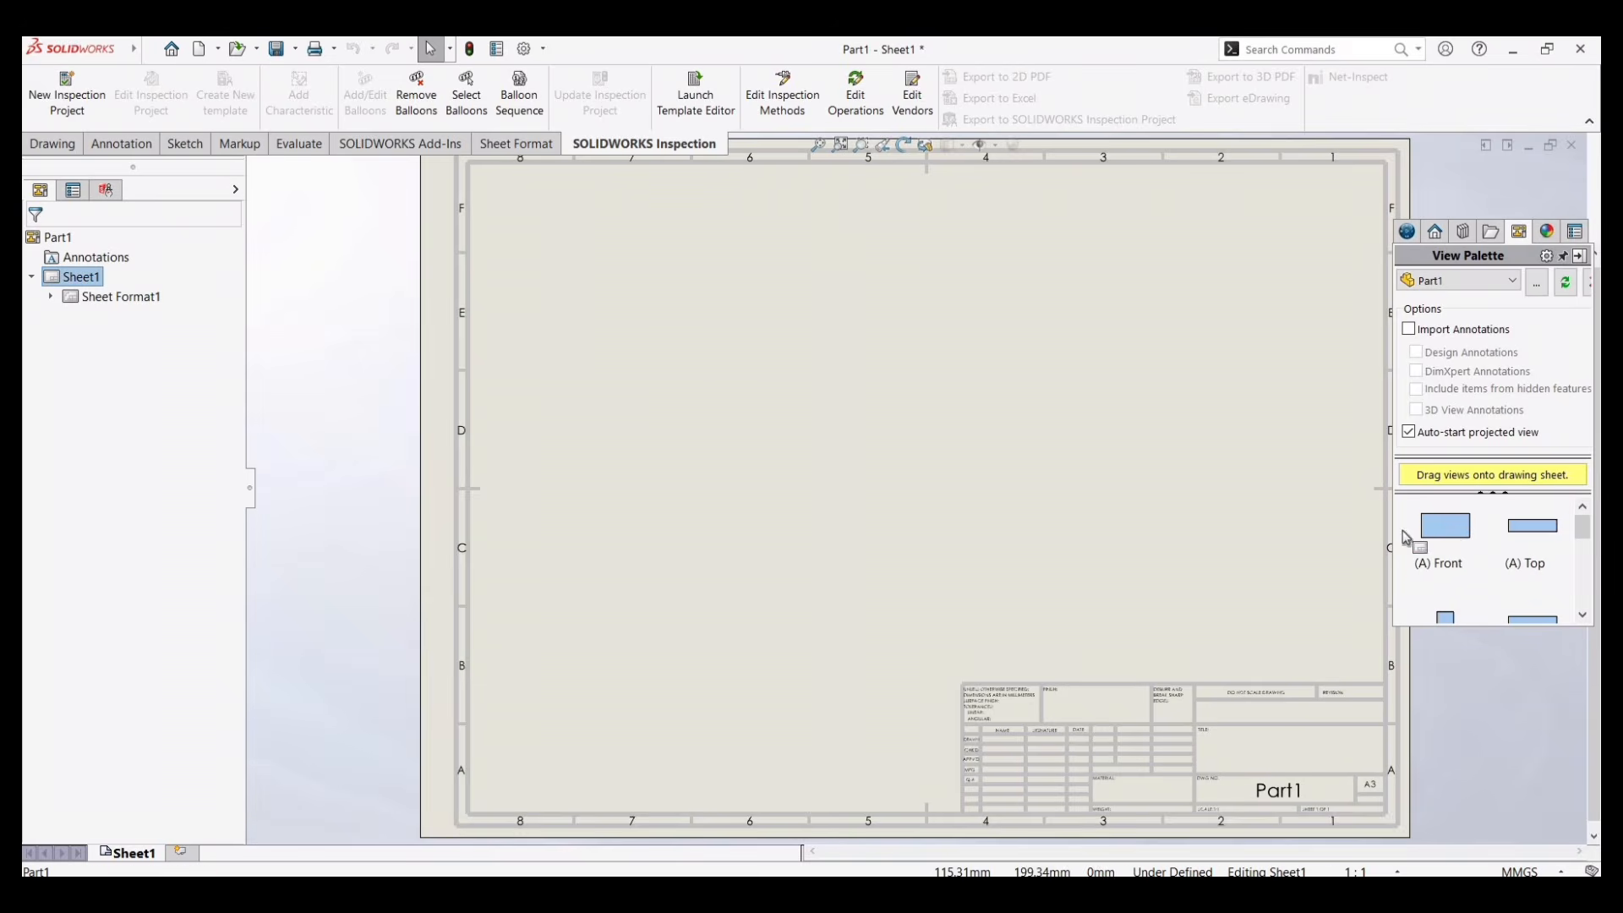
pyautogui.click(1451, 541)
pyautogui.moveTo(1442, 530); pyautogui.dragTo(732, 317)
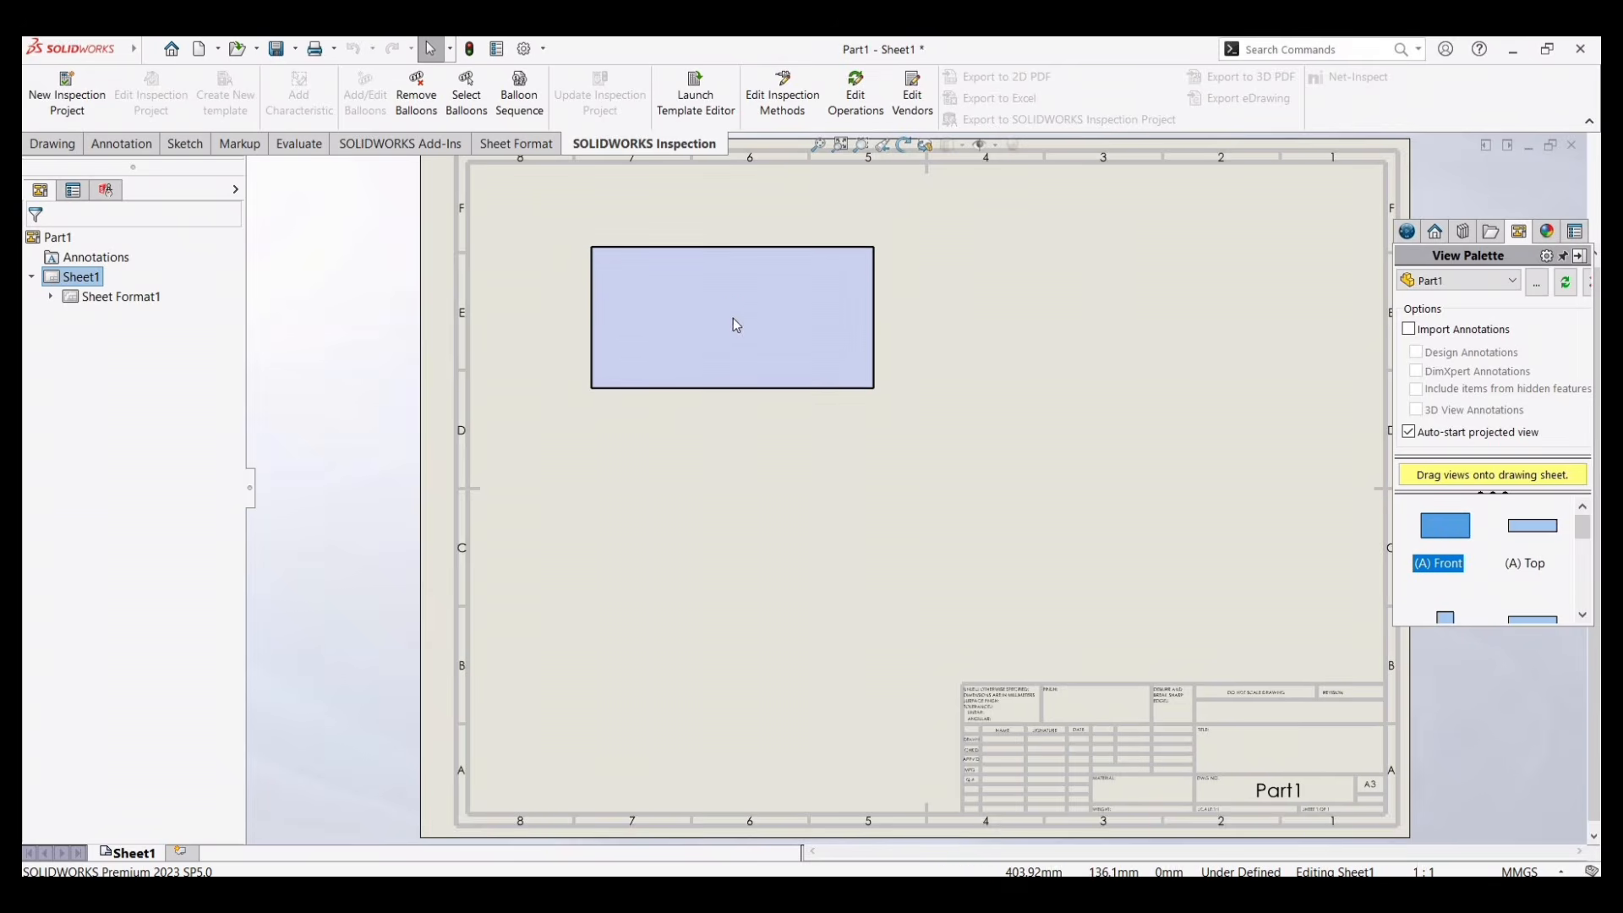
# - Project a view below the Front view, a pictorial view diagonally below it, and a Shaded With Edges side view to its right
pyautogui.click(1545, 535)
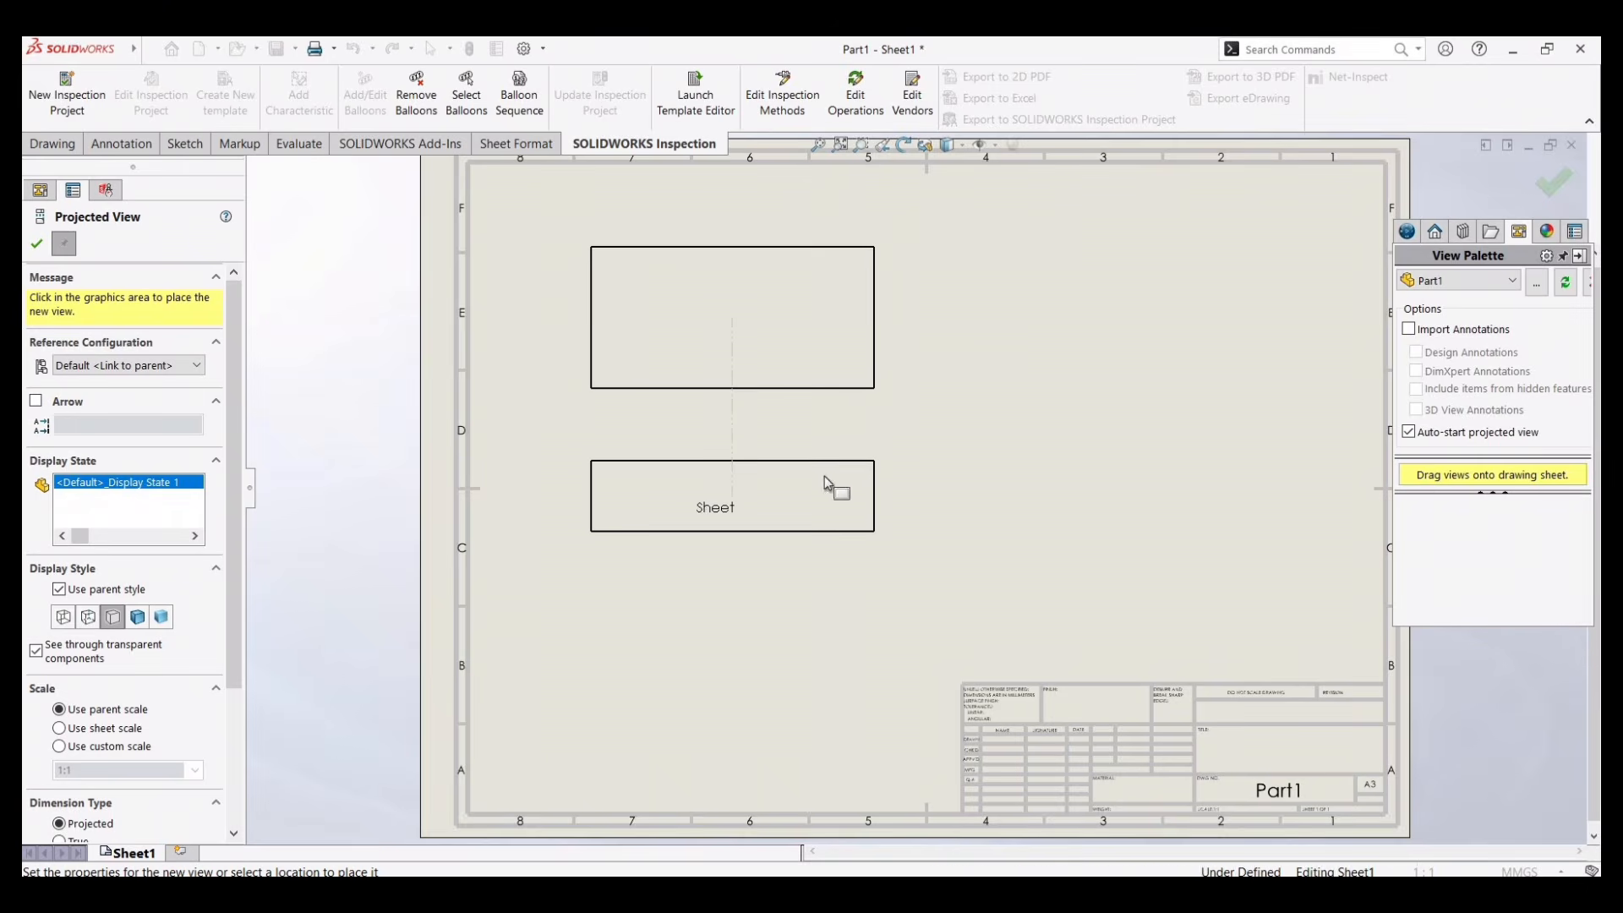
pyautogui.click(871, 486)
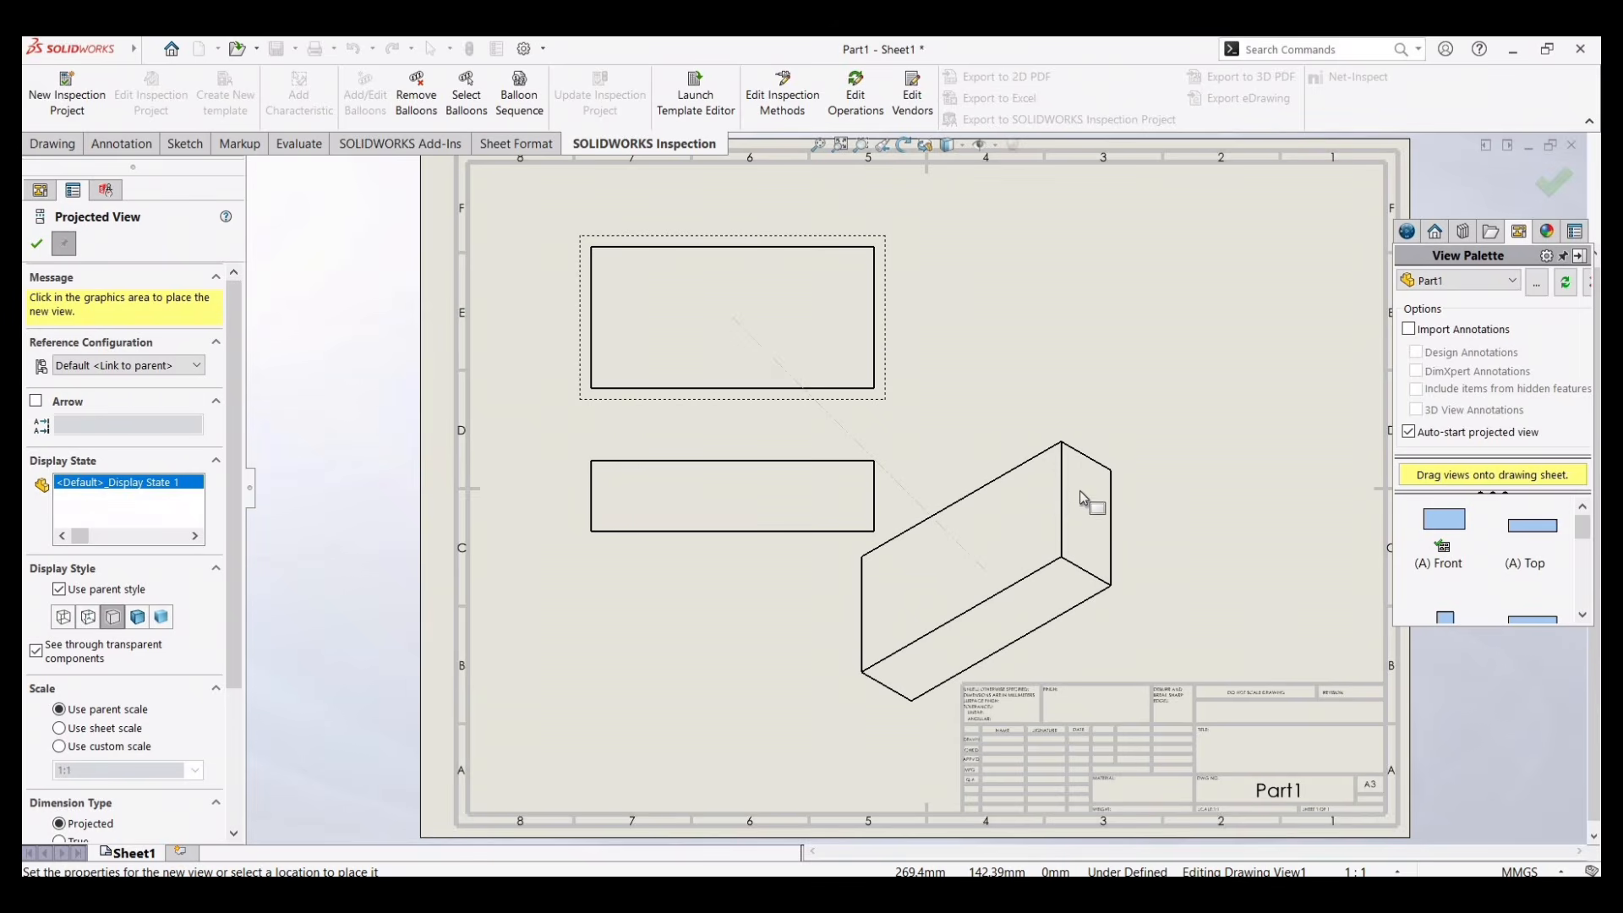
pyautogui.click(1033, 528)
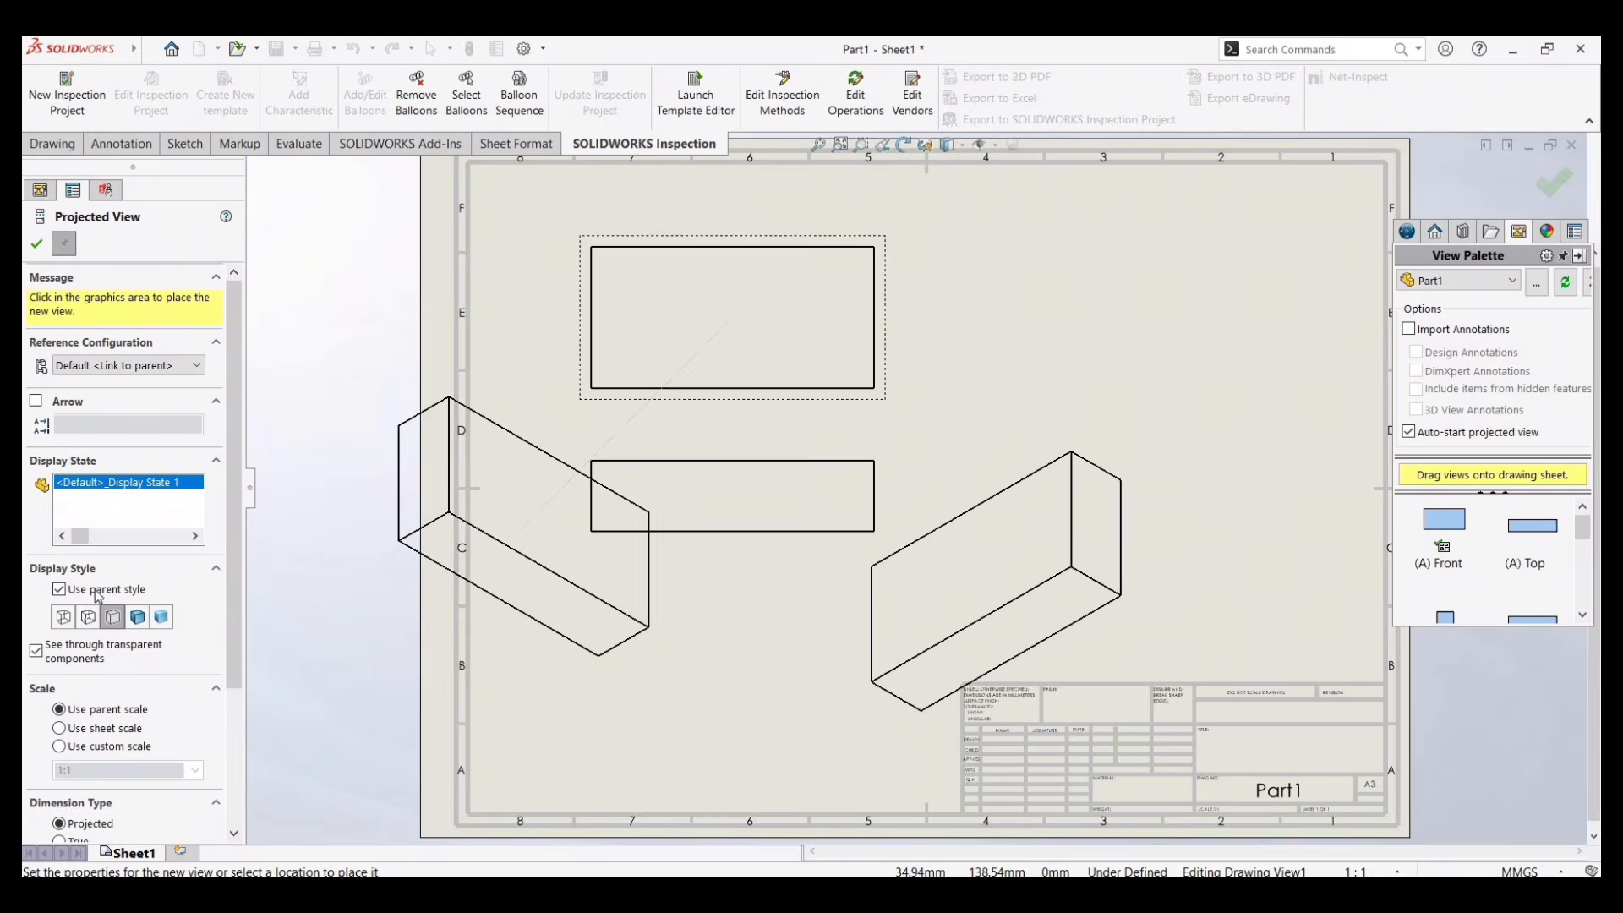
pyautogui.click(138, 618)
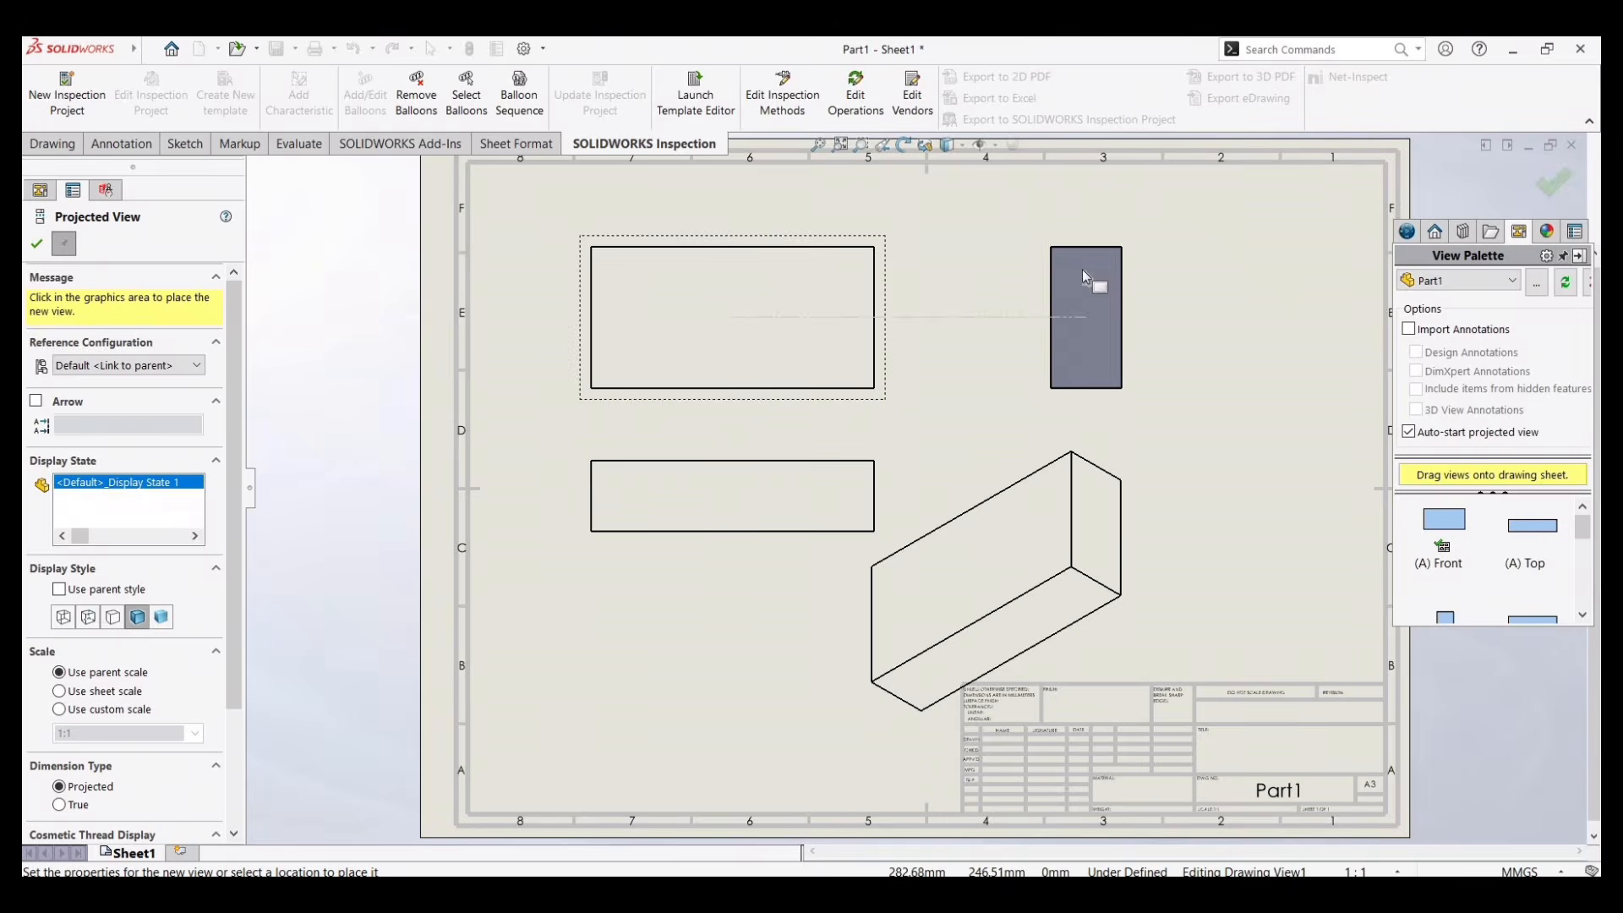
pyautogui.click(1087, 279)
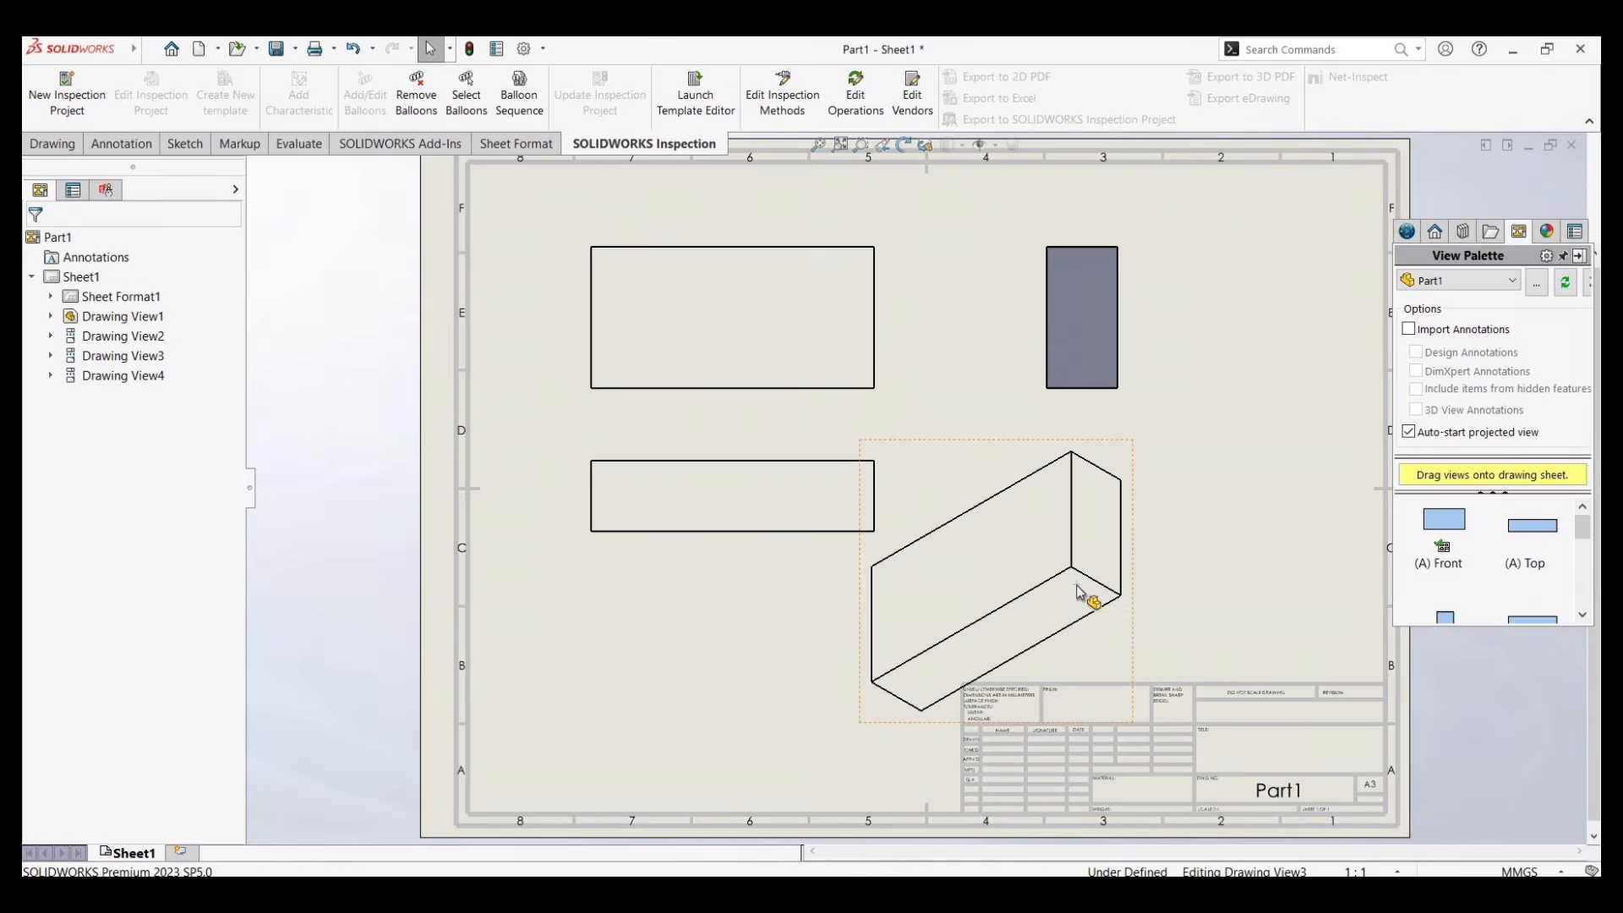
# - Set the pictorial view, the view below the Front view and the Front view itself to Shaded With Edges
pyautogui.click(1080, 594)
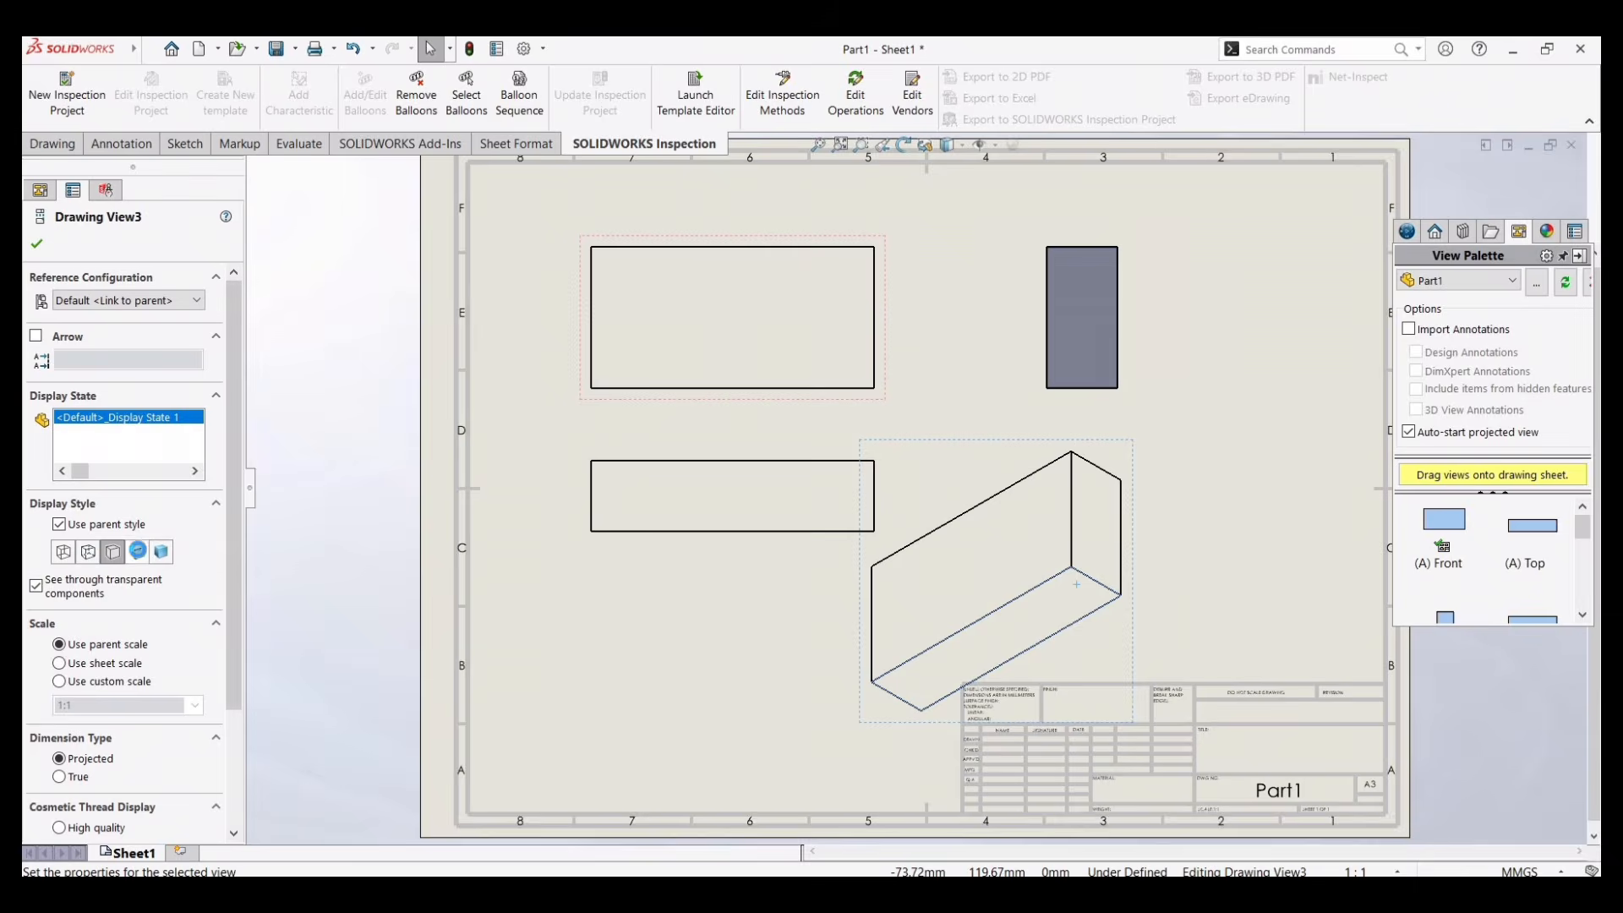
pyautogui.click(141, 551)
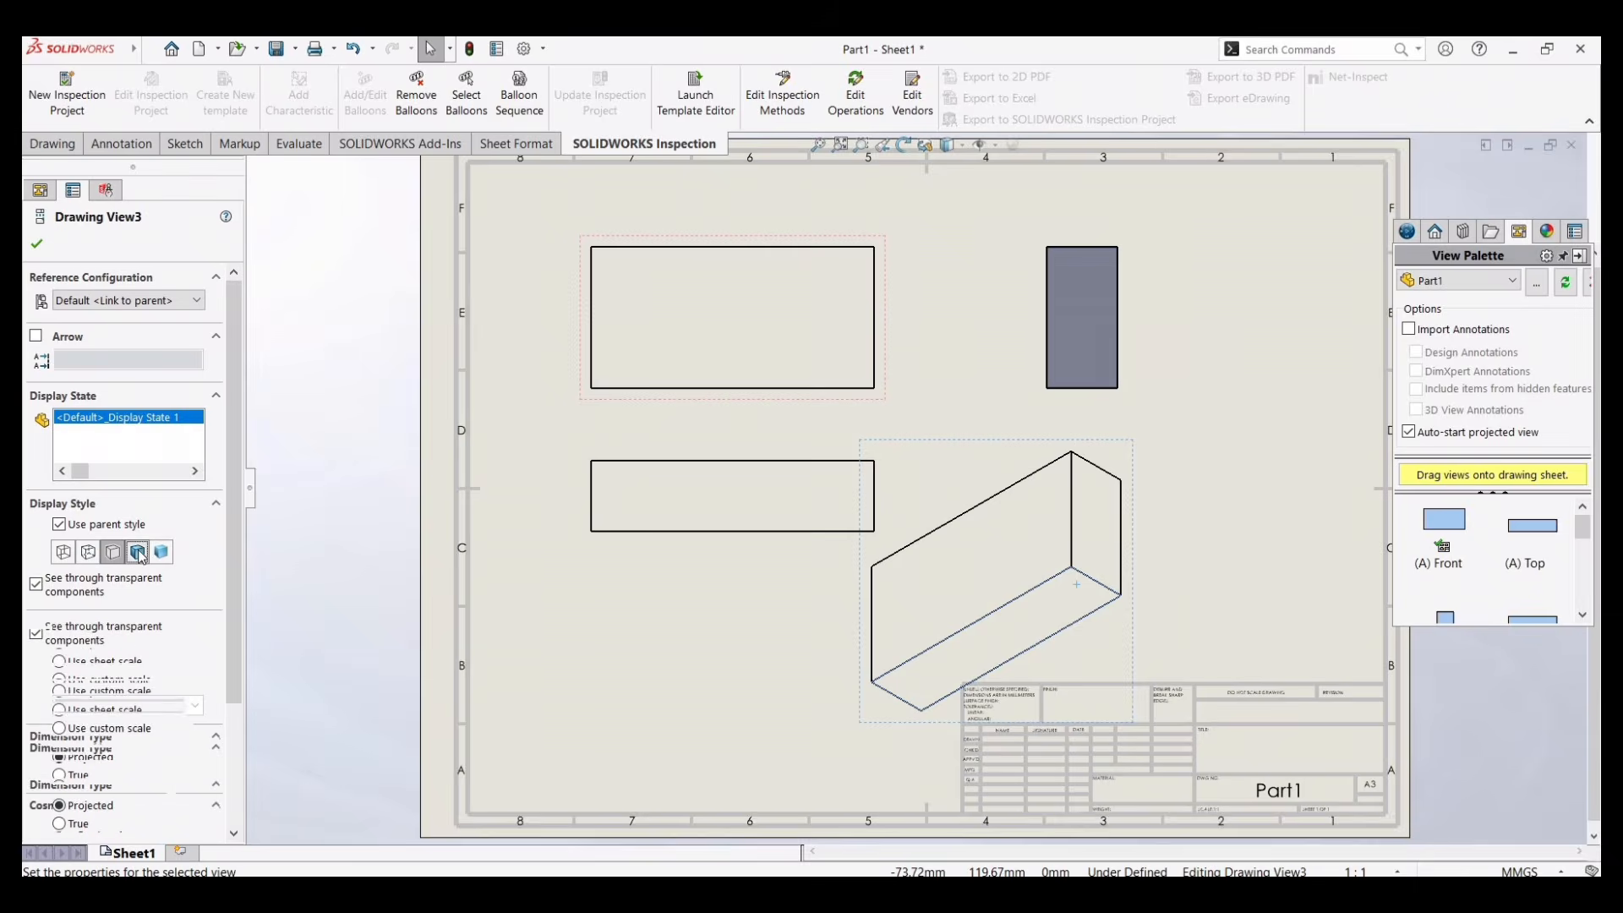
pyautogui.click(744, 505)
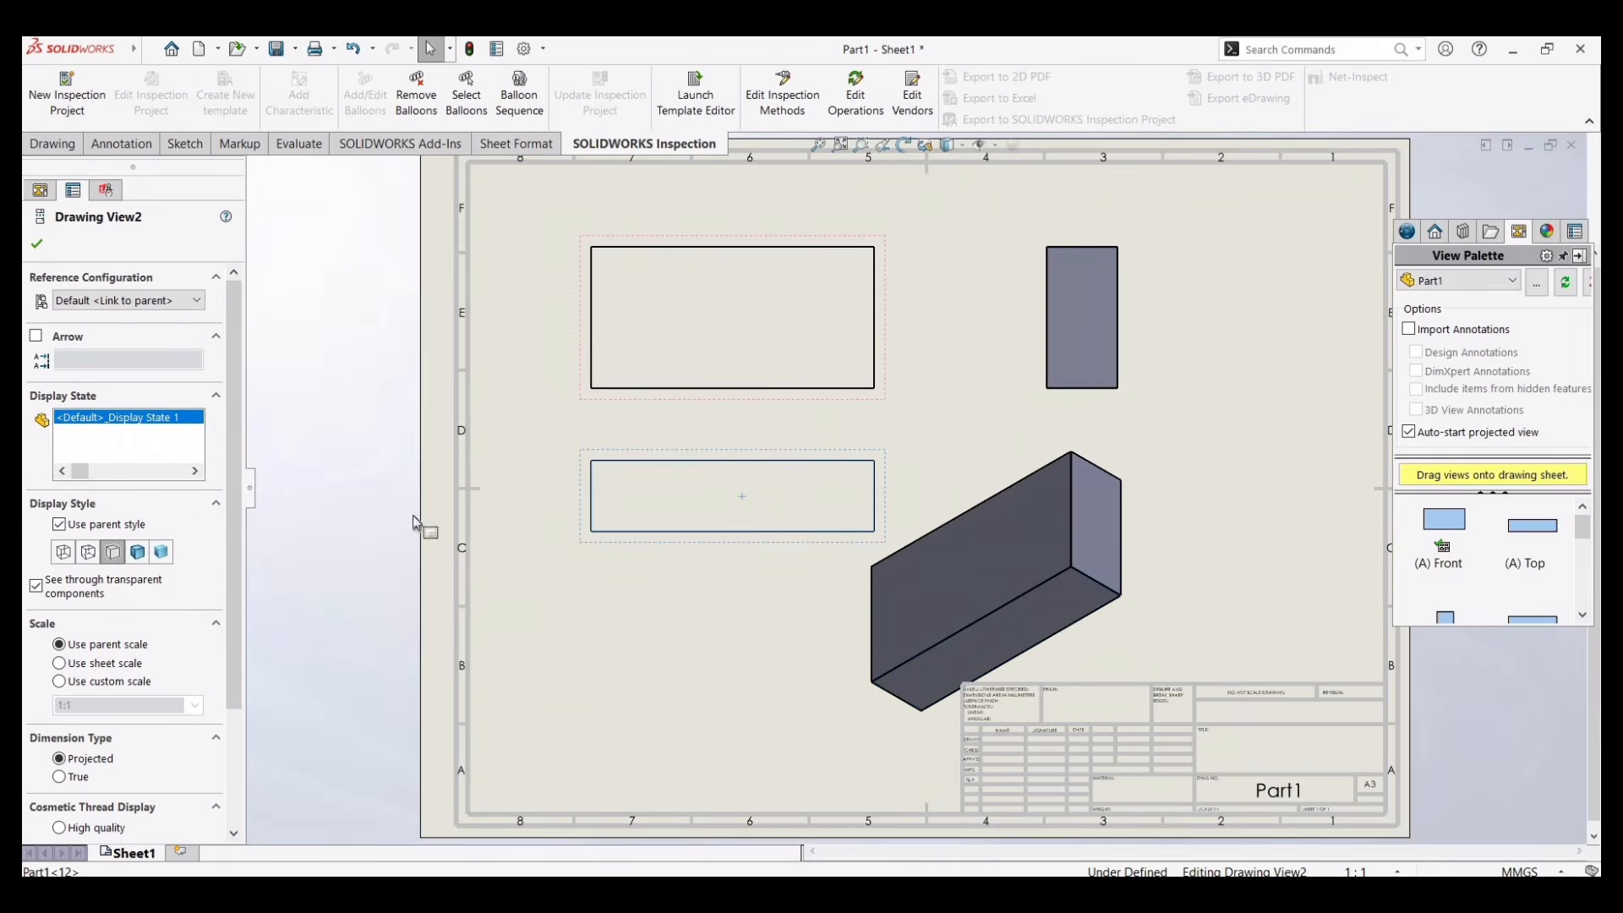
pyautogui.click(137, 552)
pyautogui.click(746, 332)
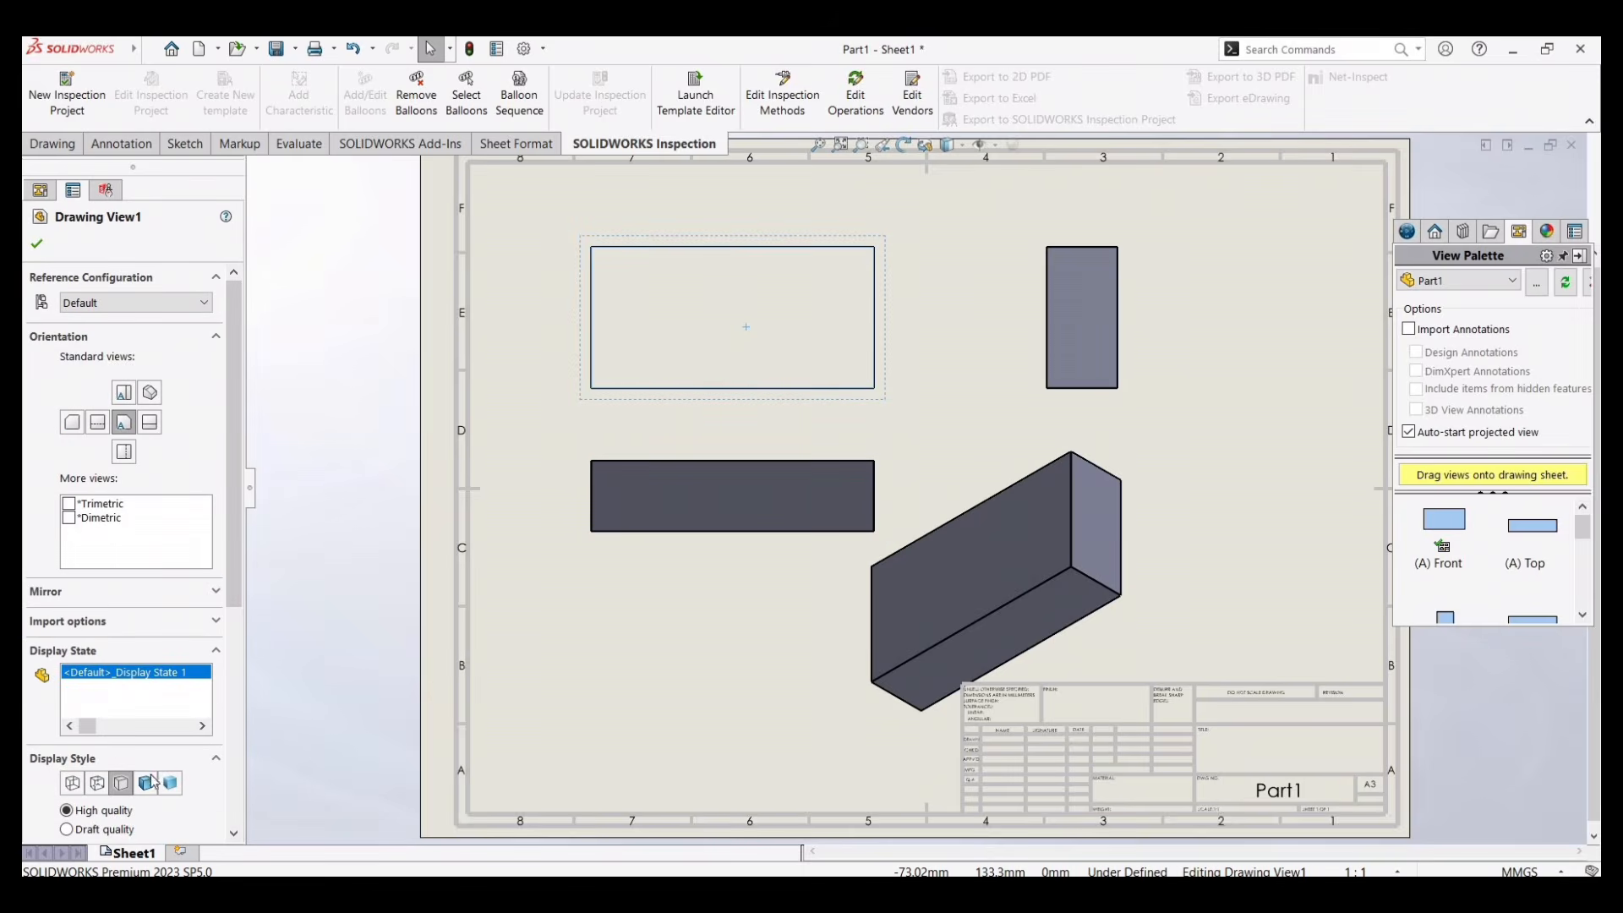
pyautogui.click(145, 786)
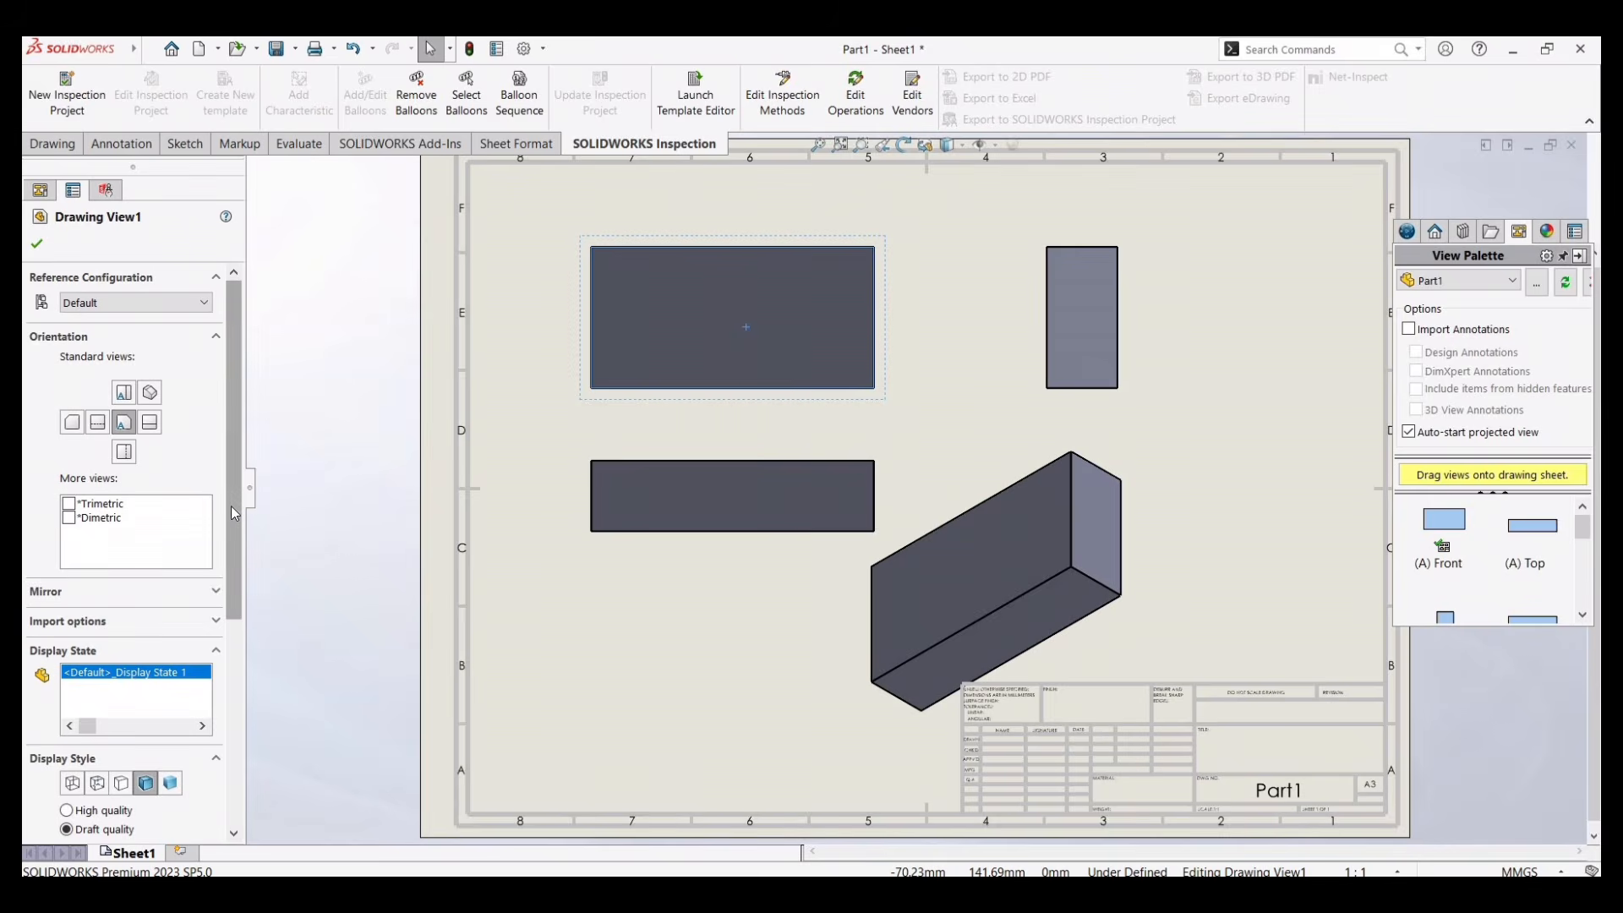
# - Give the Front view a custom scale of 1:2
pyautogui.moveTo(229, 564); pyautogui.dragTo(127, 704)
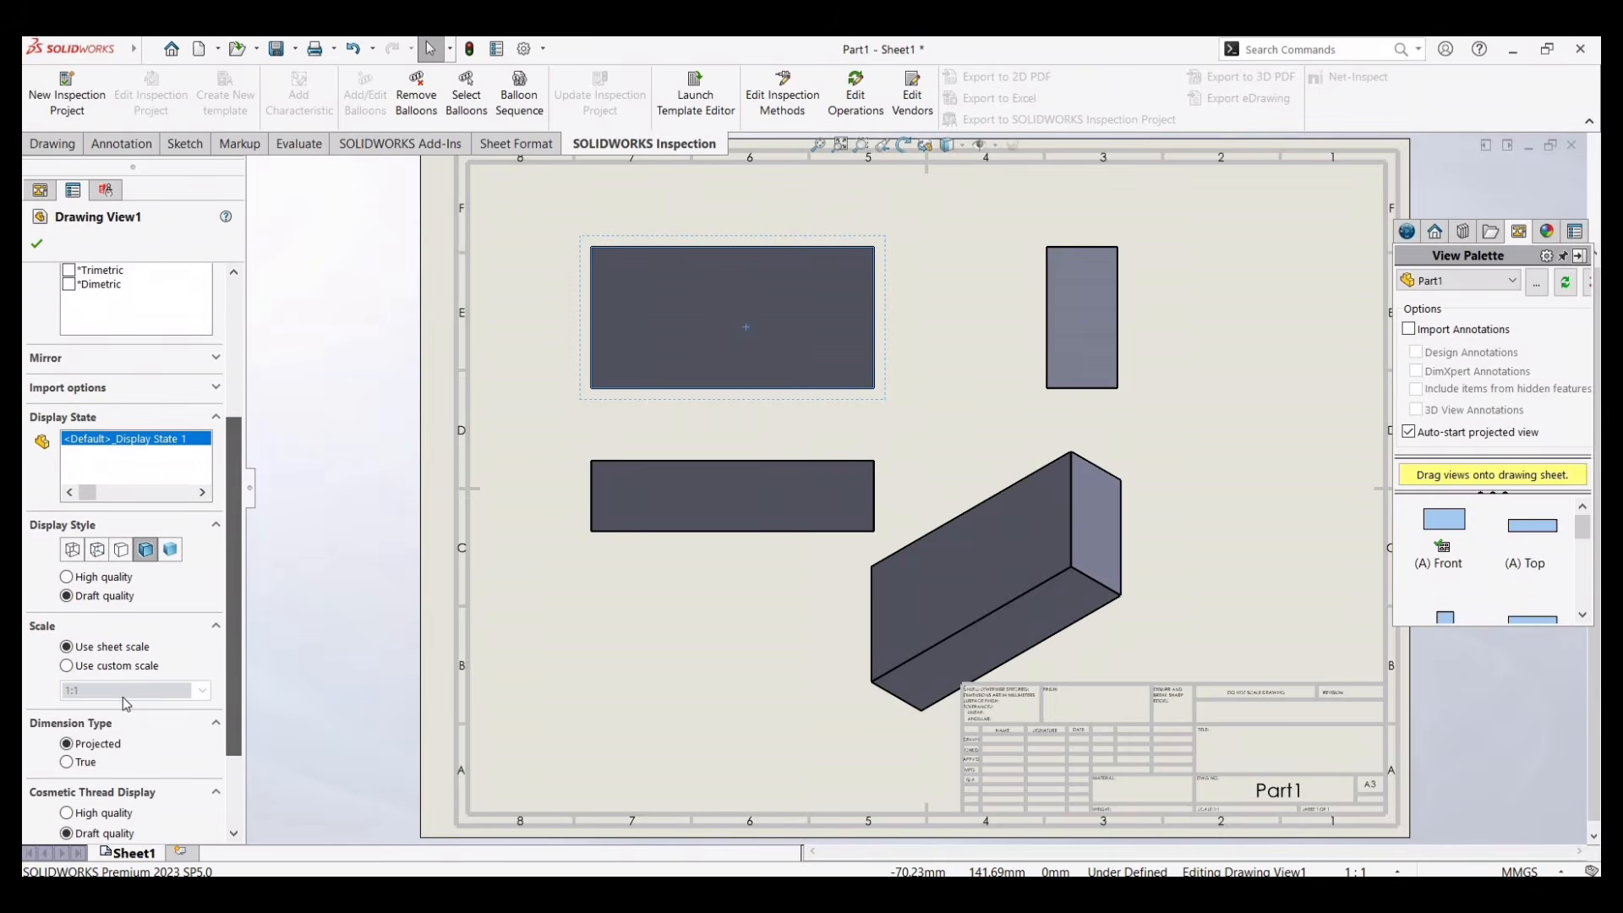
pyautogui.click(67, 666)
pyautogui.doubleClick(98, 689)
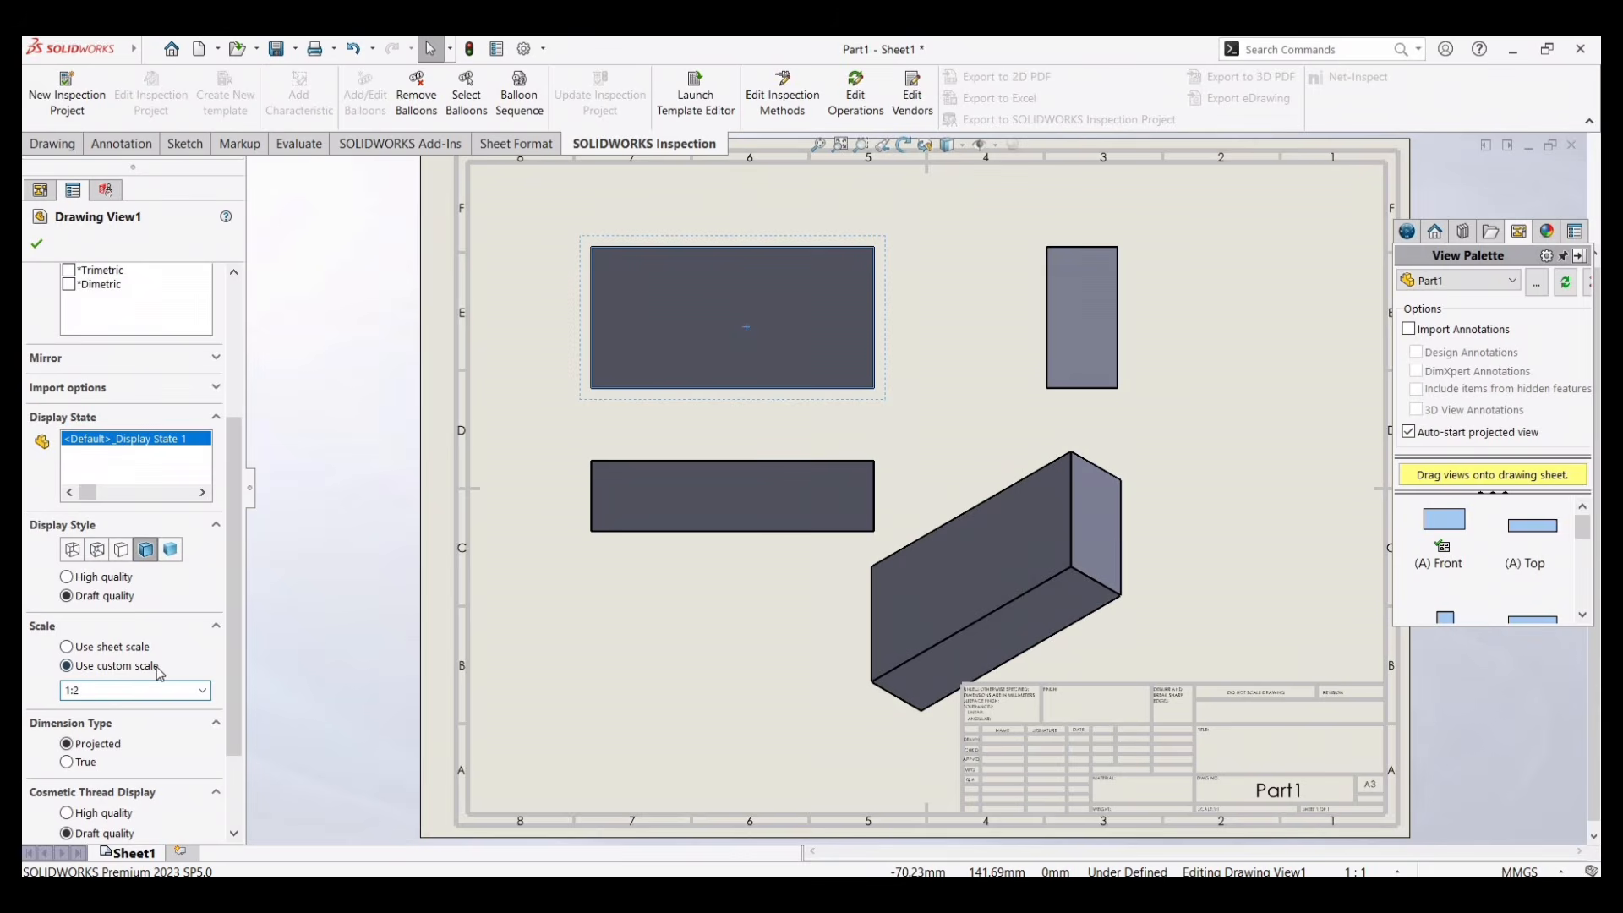
pyautogui.write('1:2')
pyautogui.press('Return')
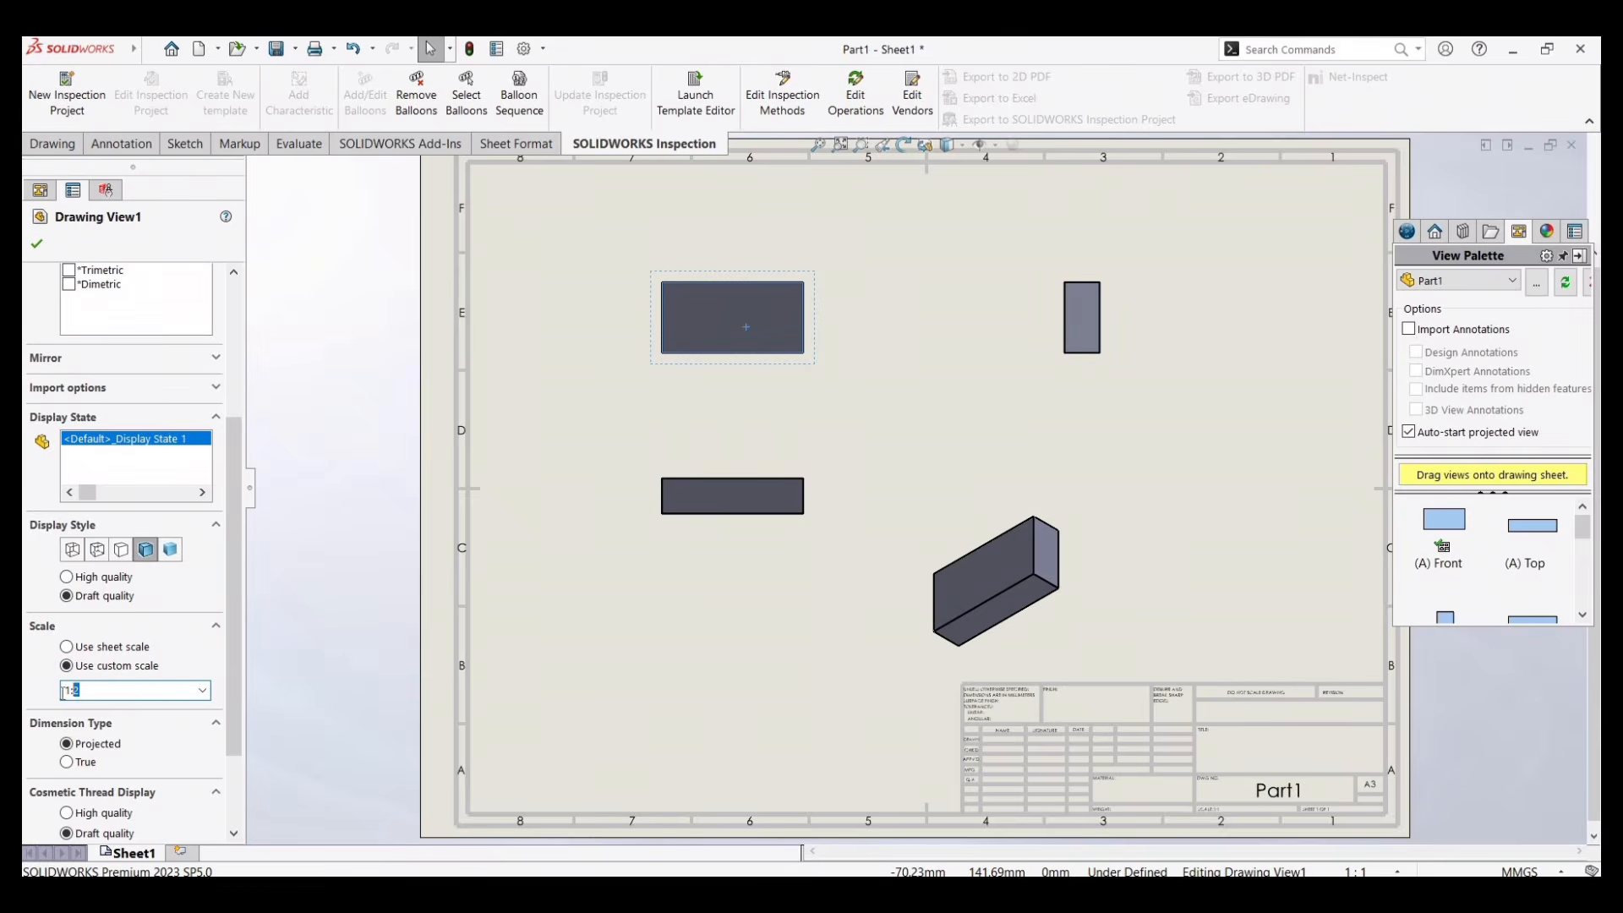
# - Set the Front view's custom scale to 1:1 and finish editing the view properties
pyautogui.moveTo(62, 690); pyautogui.dragTo(64, 696)
pyautogui.scroll(-3, 155, 659)
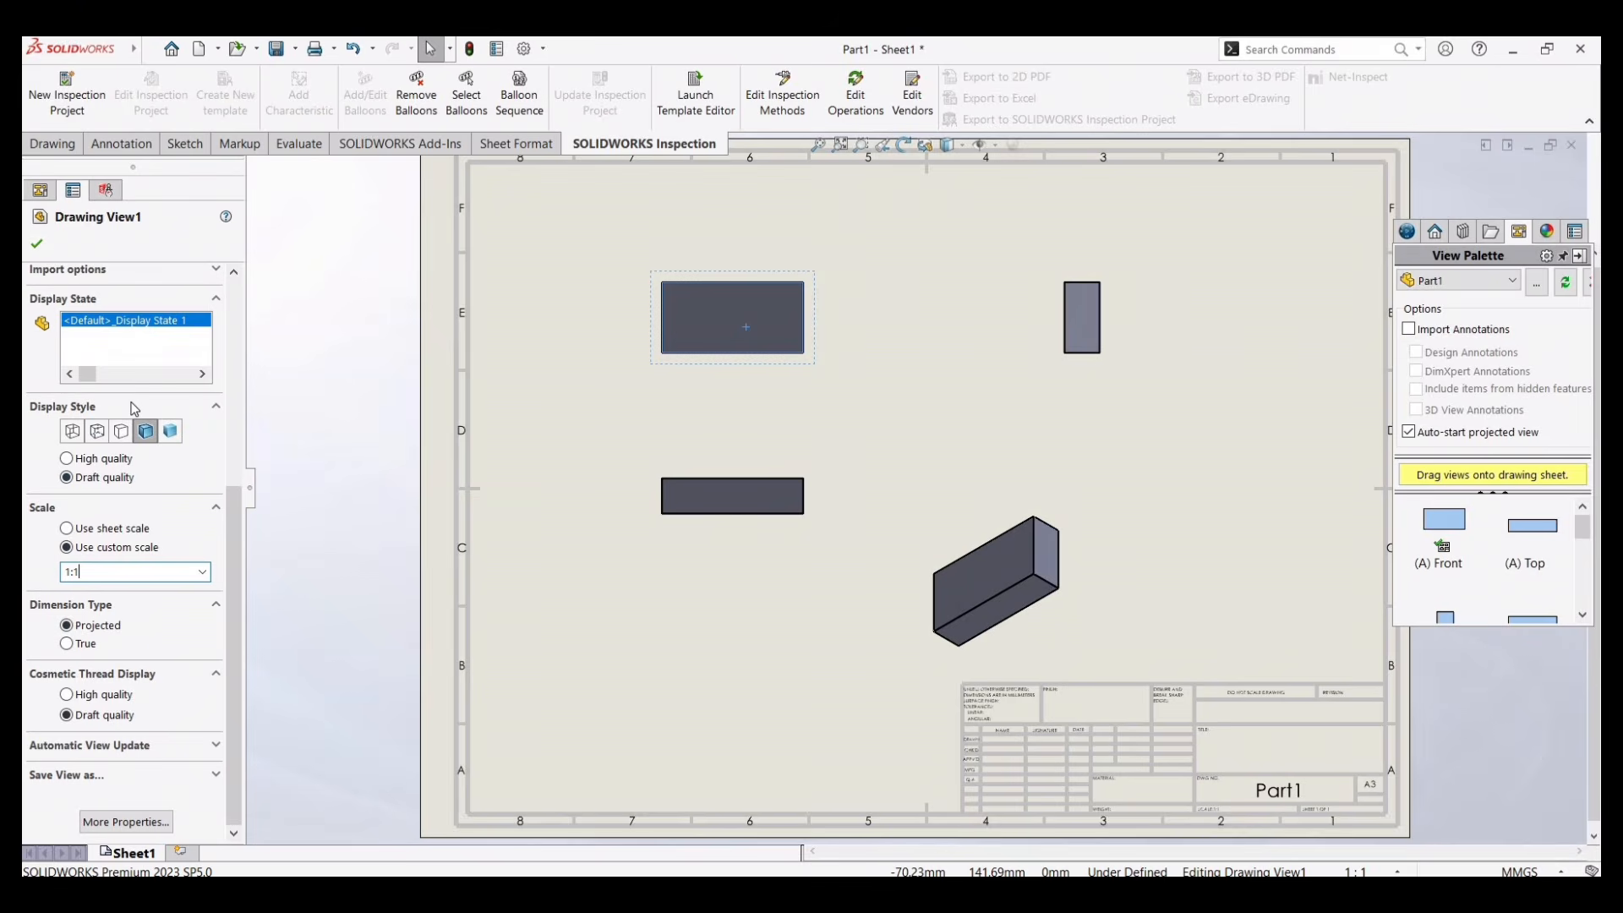
pyautogui.press('Return')
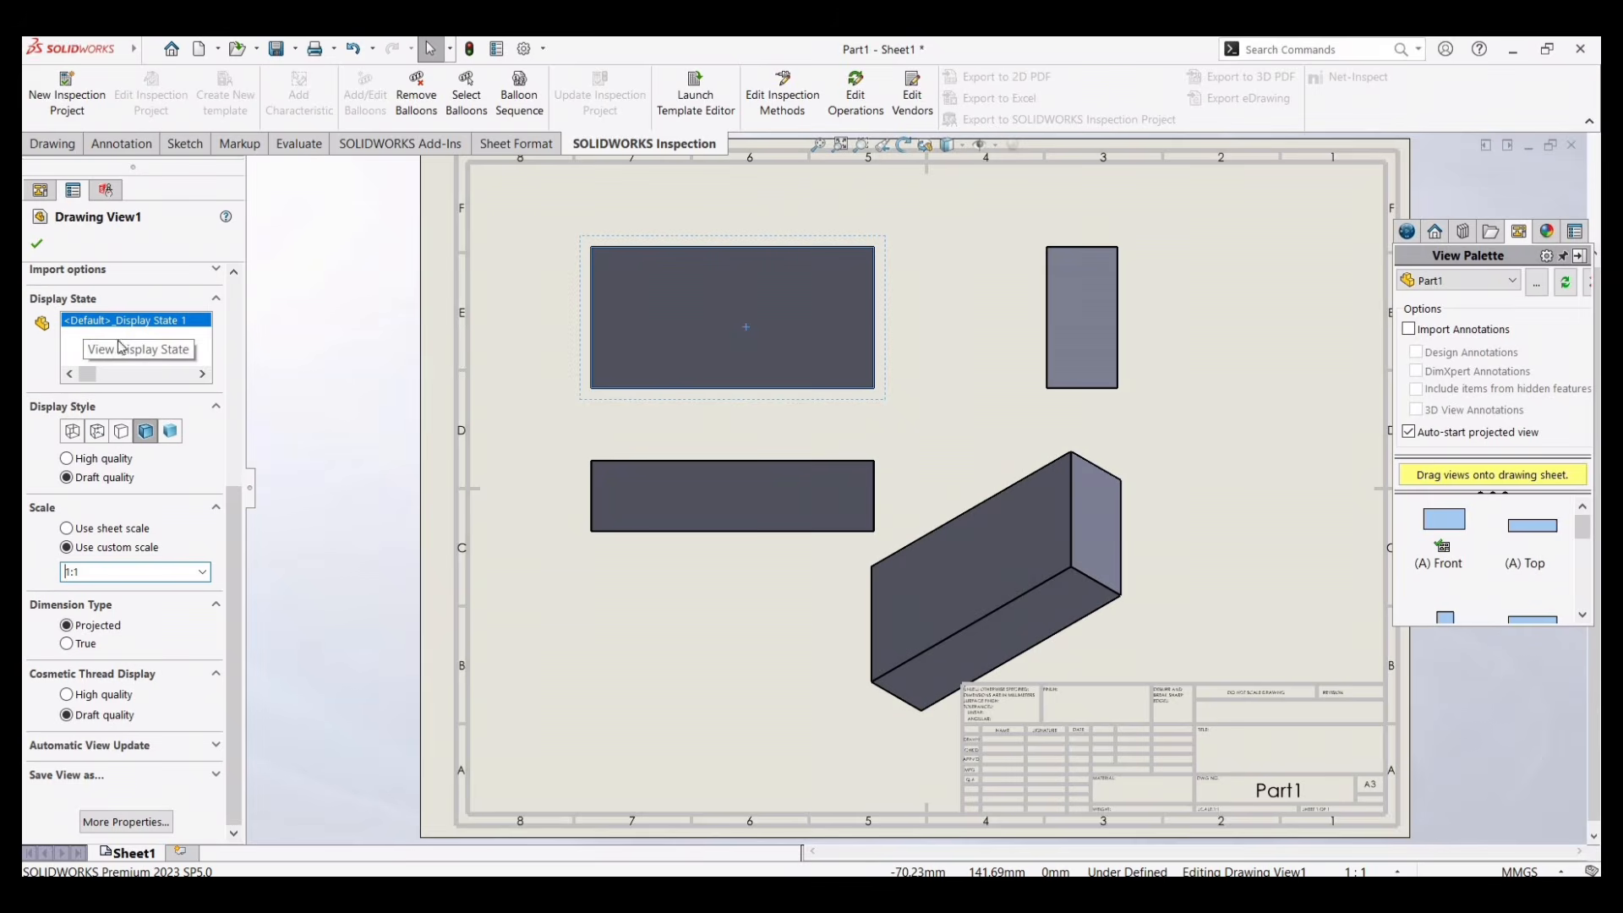
pyautogui.click(36, 246)
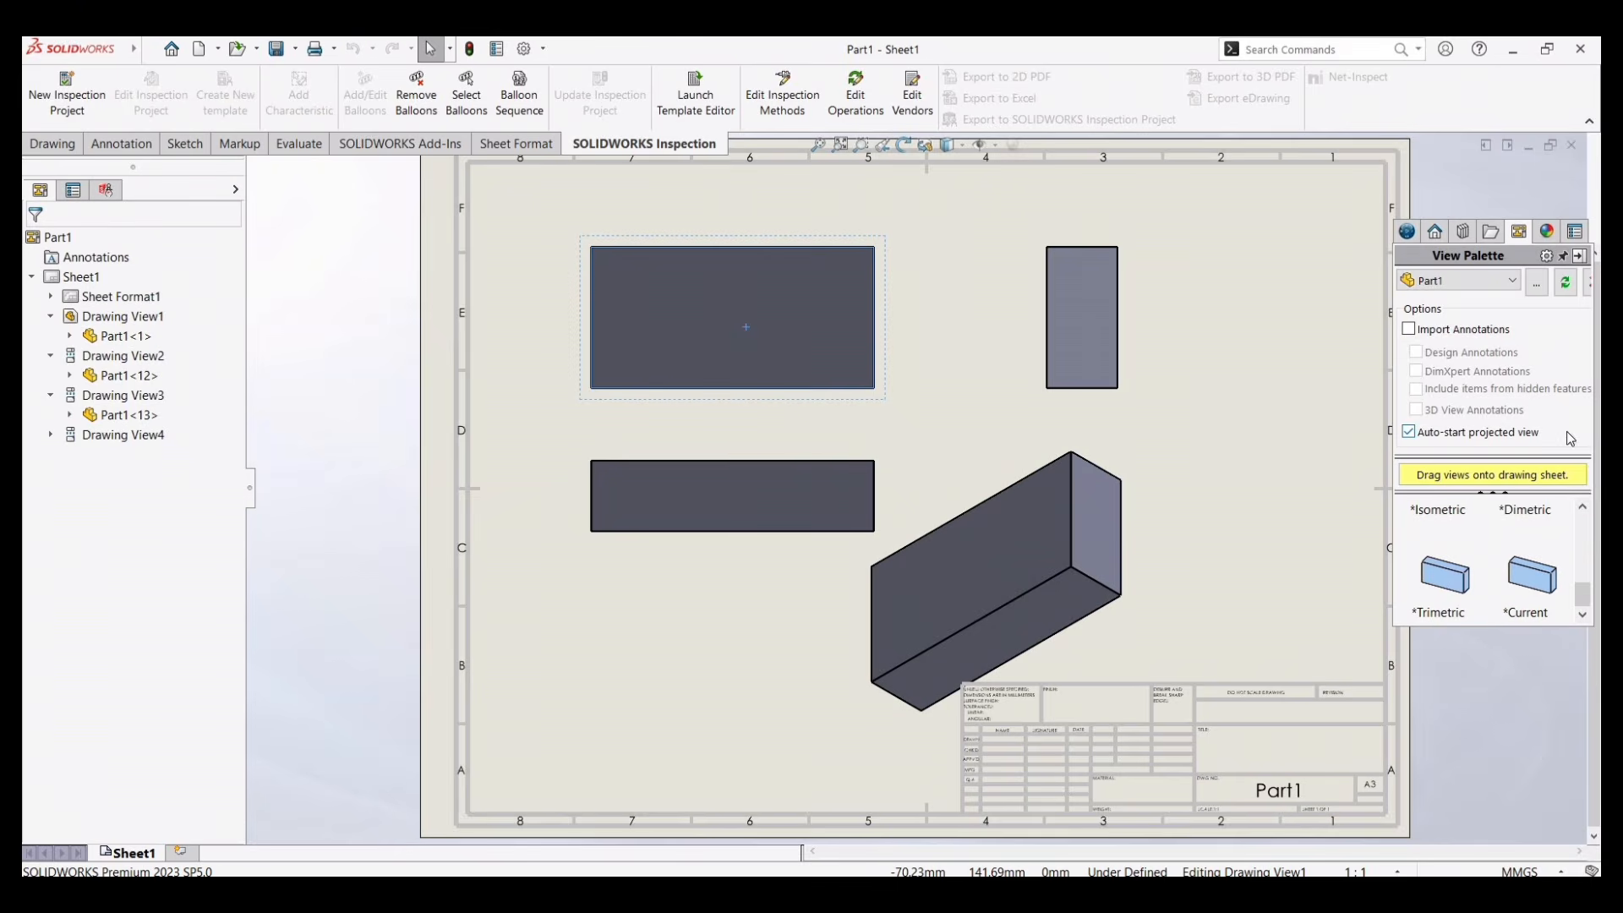
pyautogui.moveTo(1454, 501); pyautogui.dragTo(1258, 558)
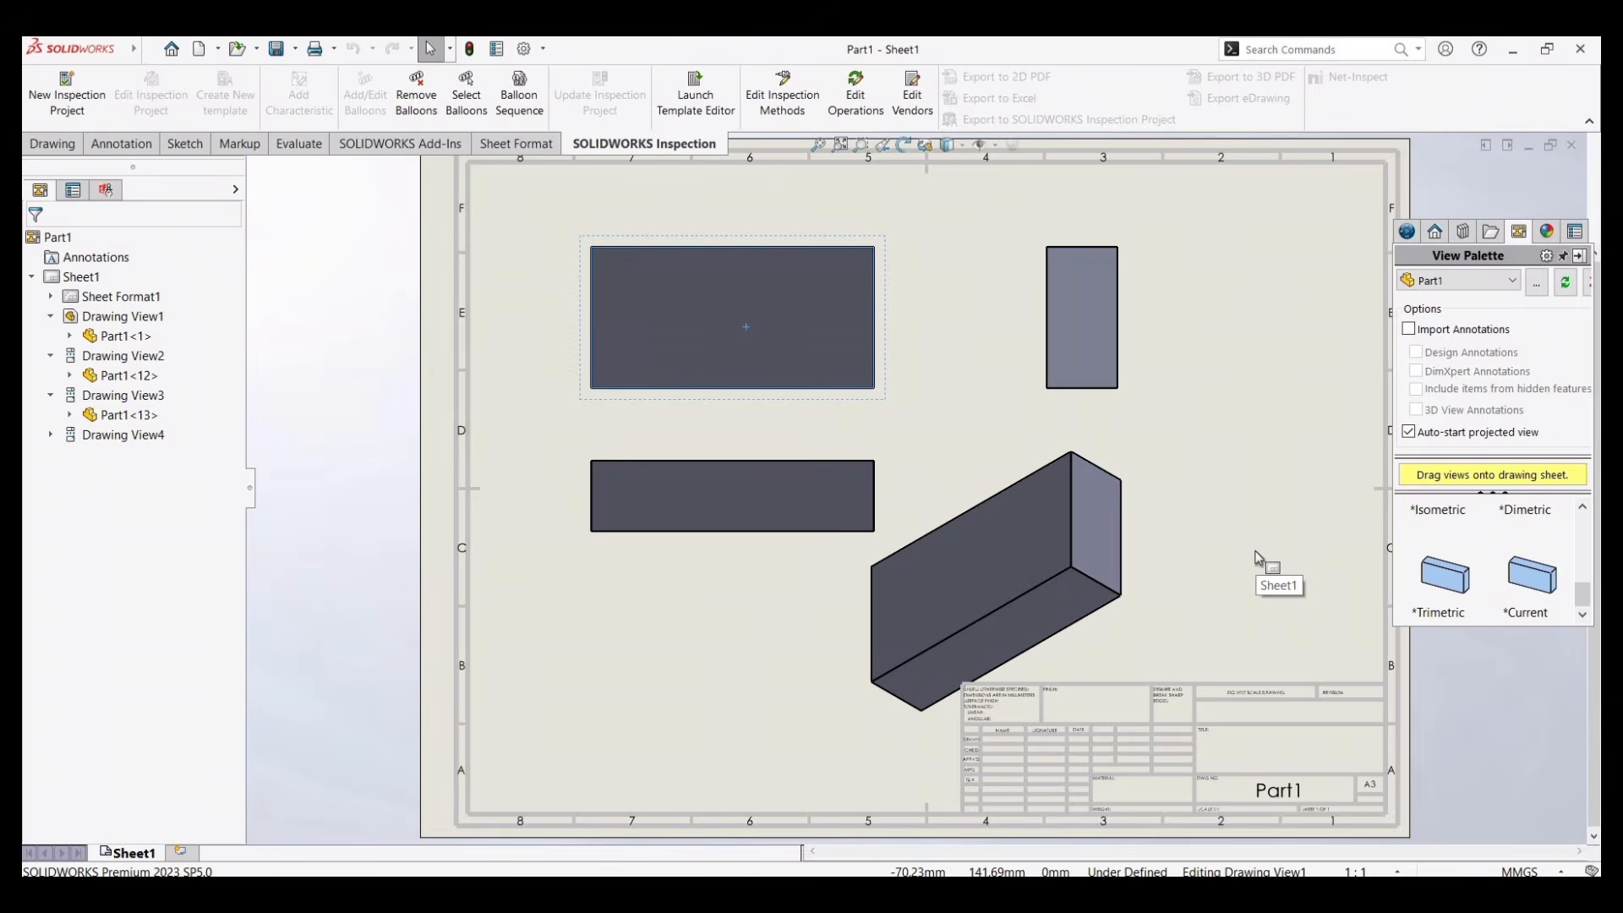
pyautogui.moveTo(1256, 555); pyautogui.dragTo(1251, 555)
# - Print the current sheet with Microsoft Print to PDF, saving it as 12 in the Documents folder, and view the PDF before closing it
pyautogui.click(327, 51)
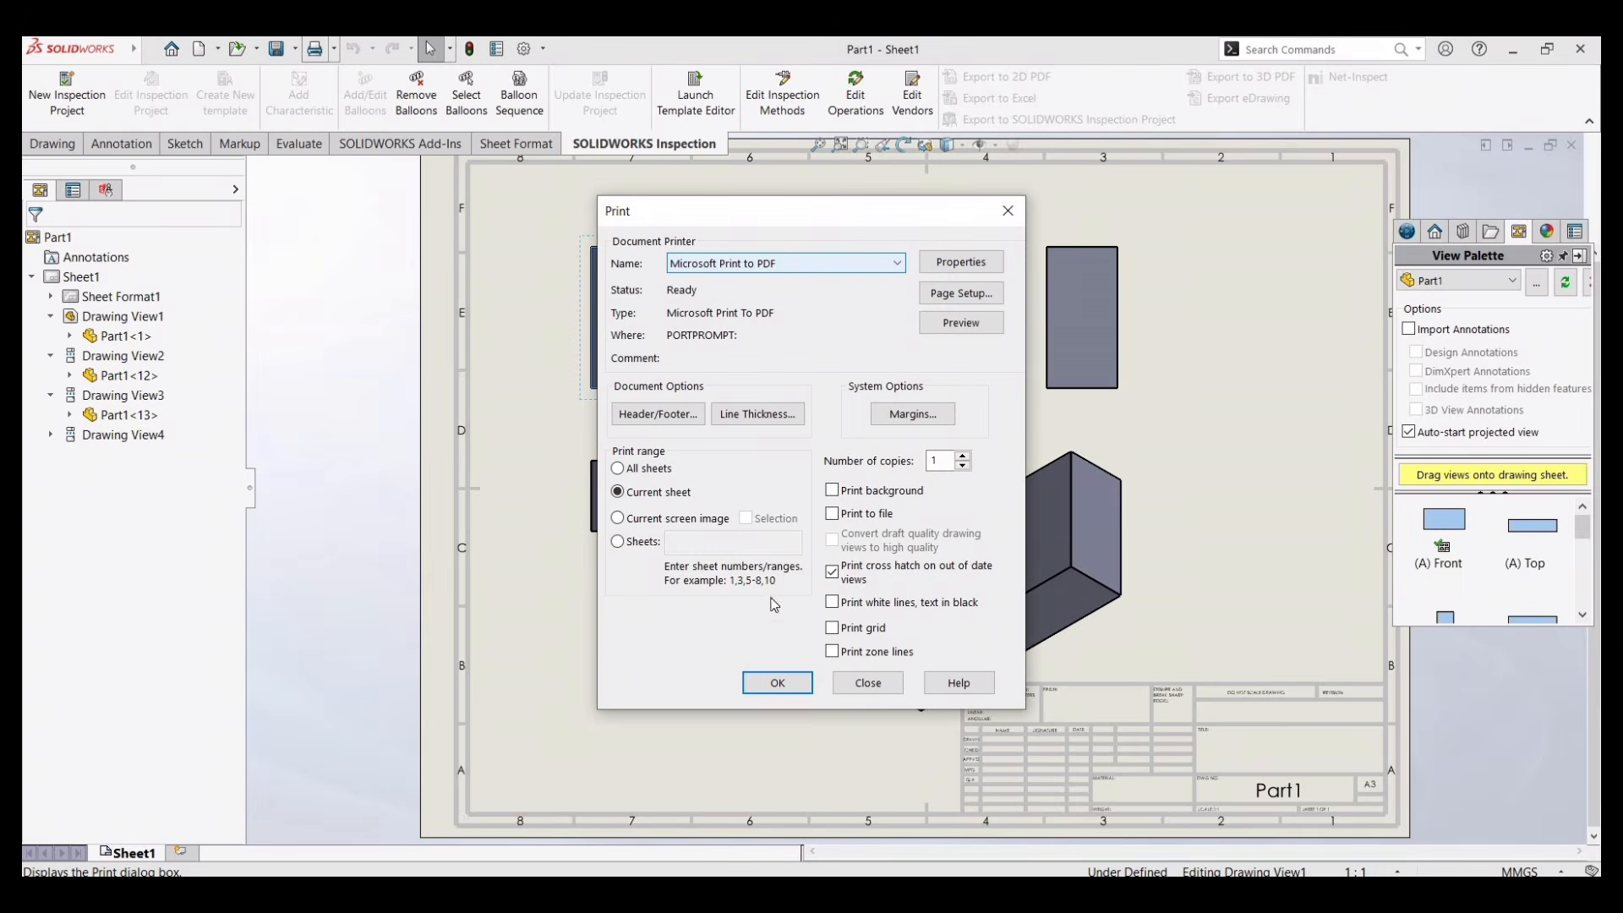
pyautogui.click(778, 682)
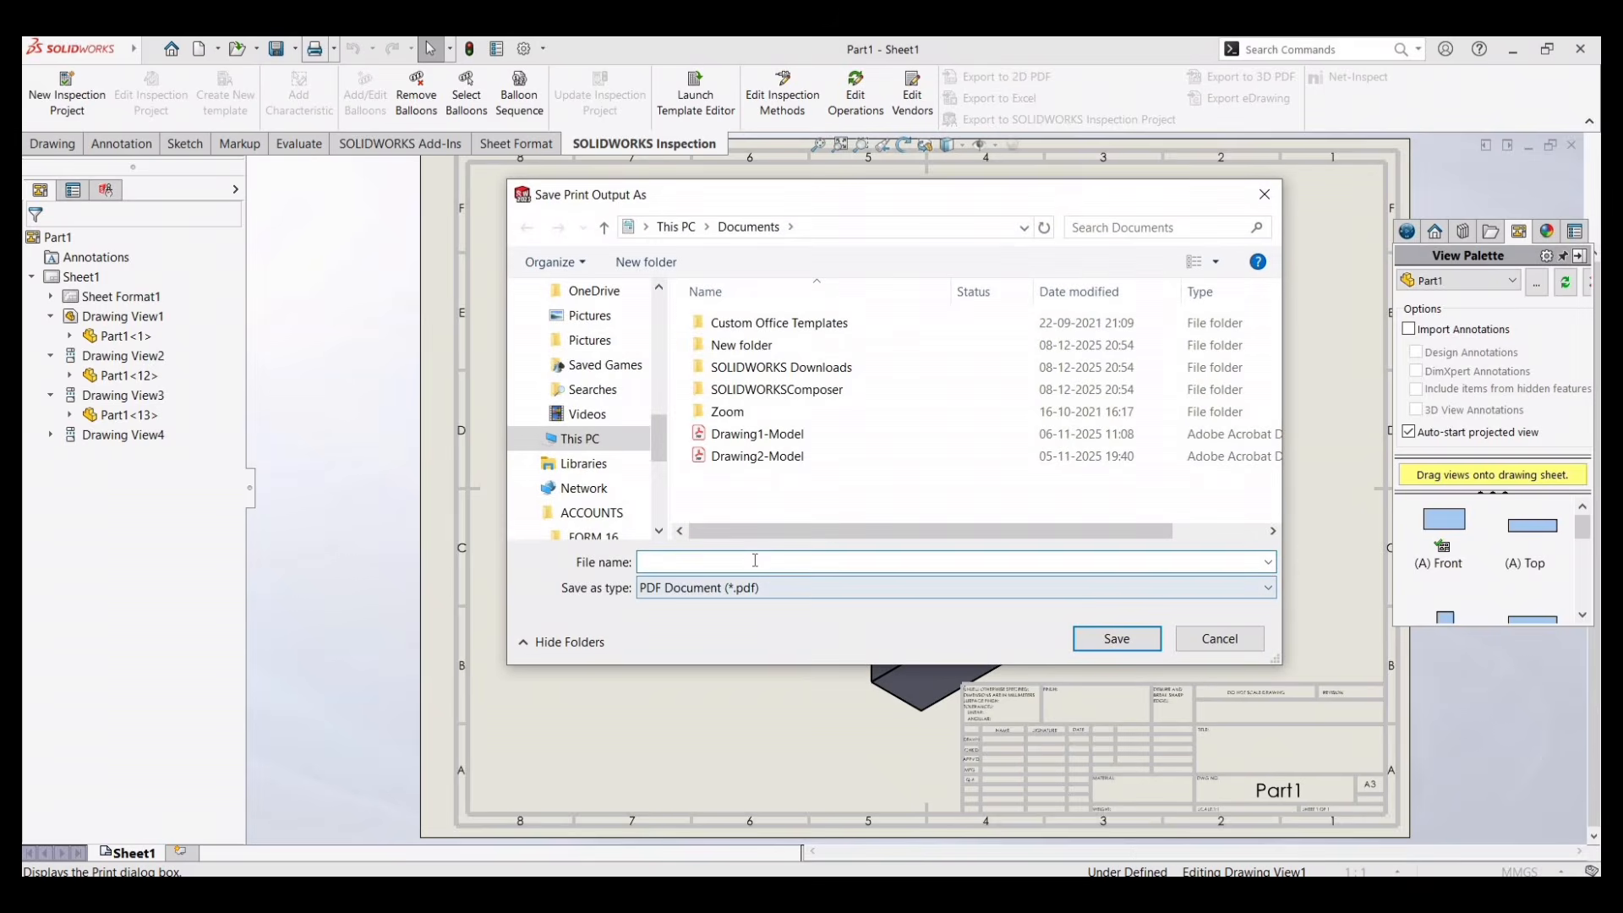
pyautogui.write('12')
pyautogui.click(1117, 638)
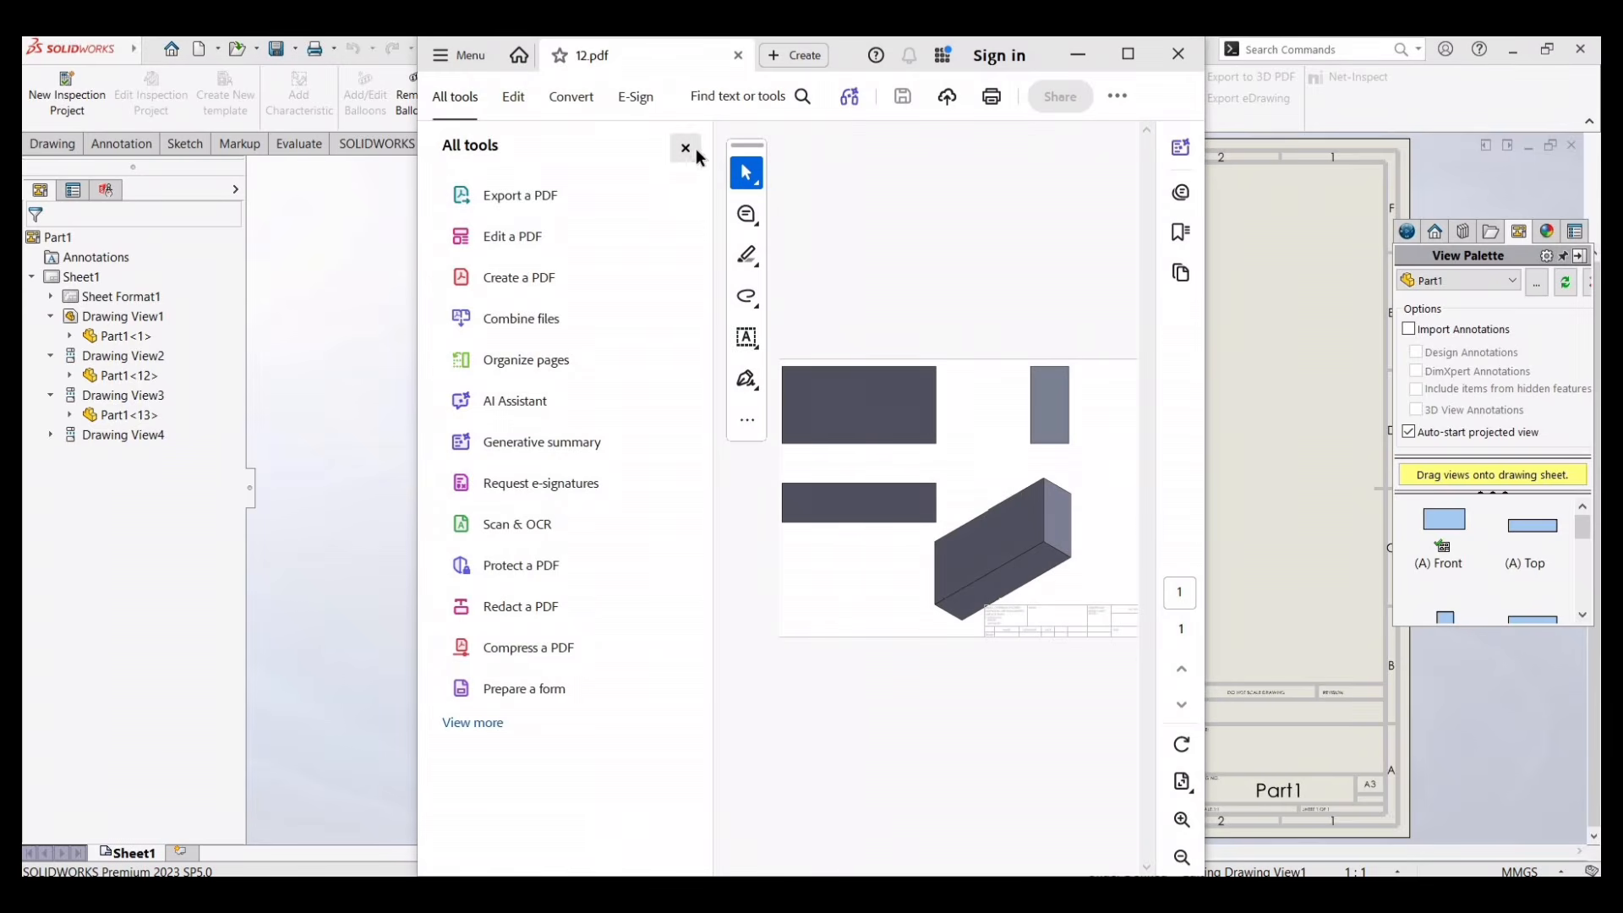
pyautogui.click(695, 147)
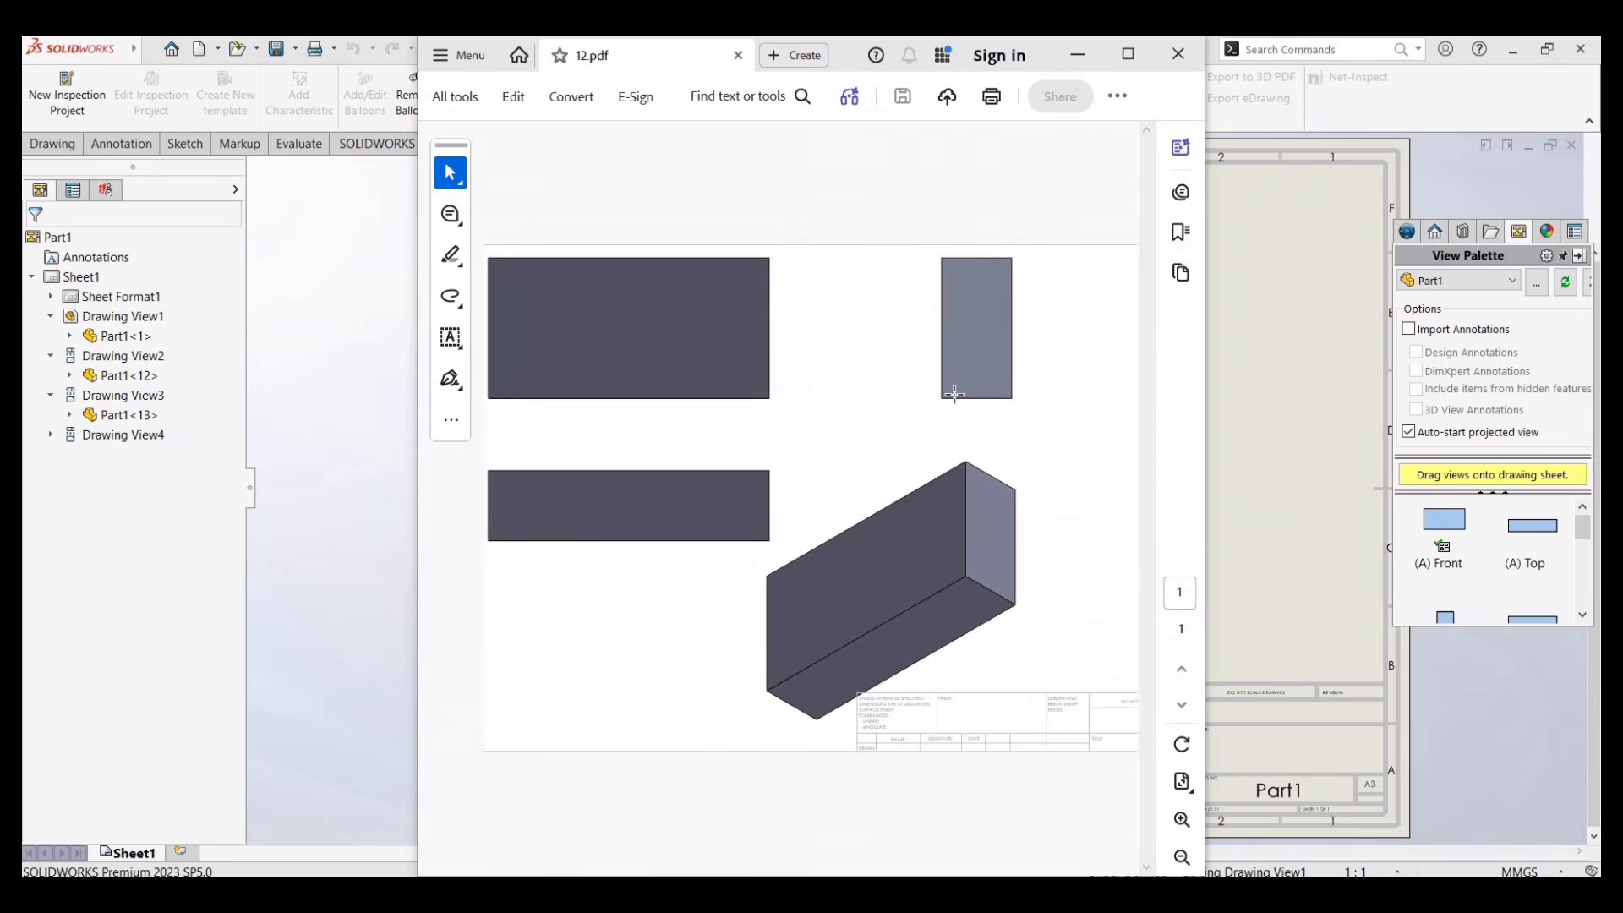
pyautogui.click(1174, 58)
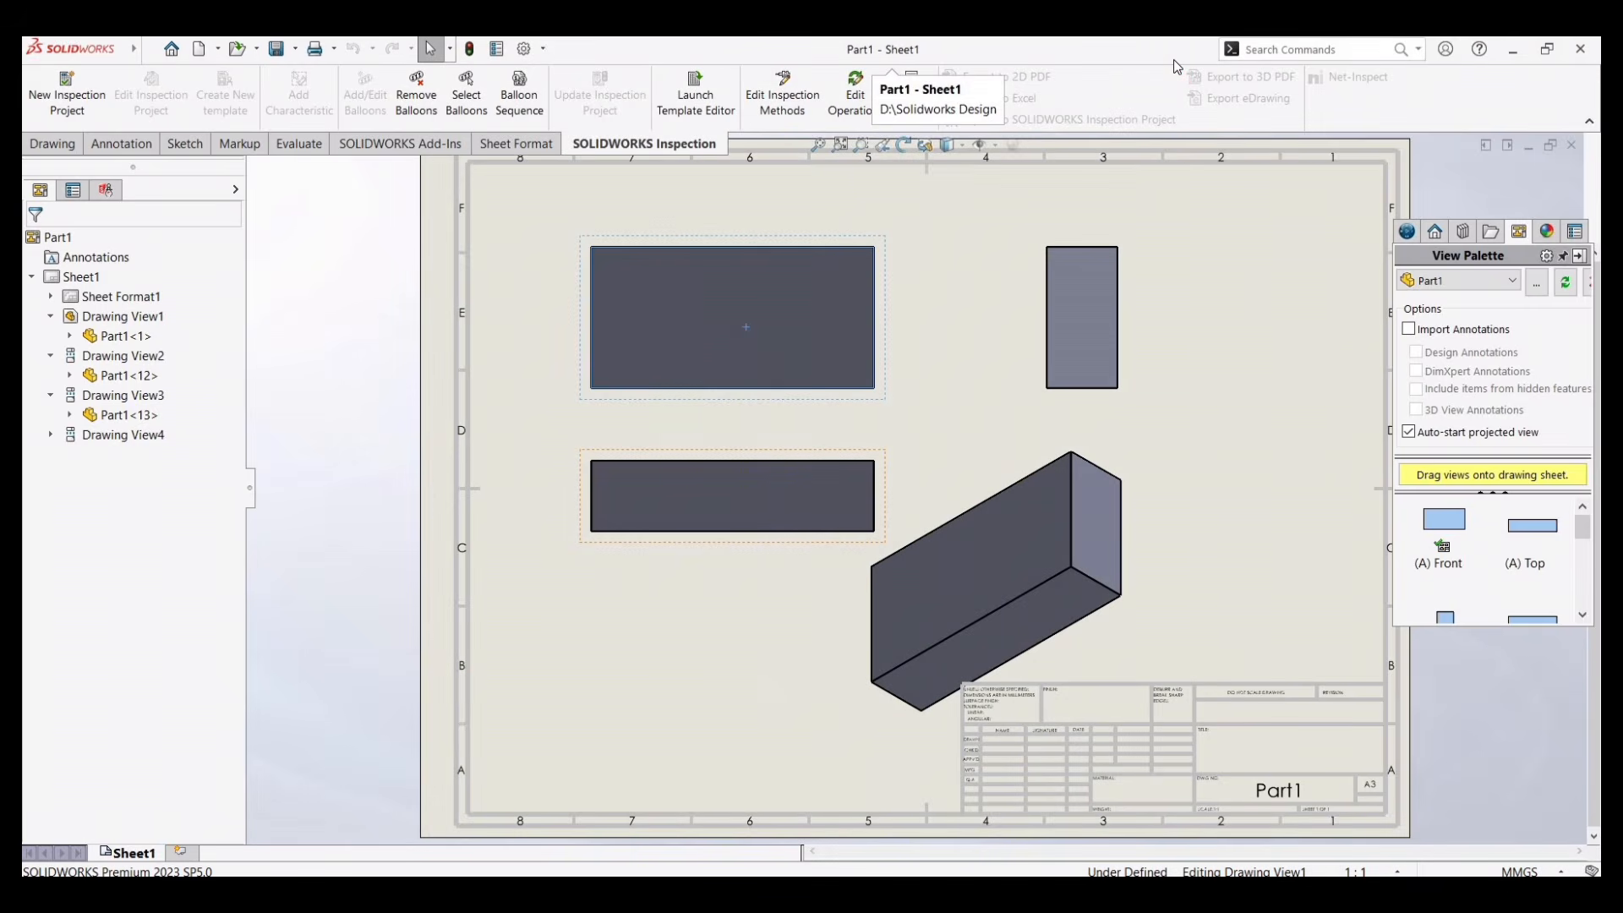